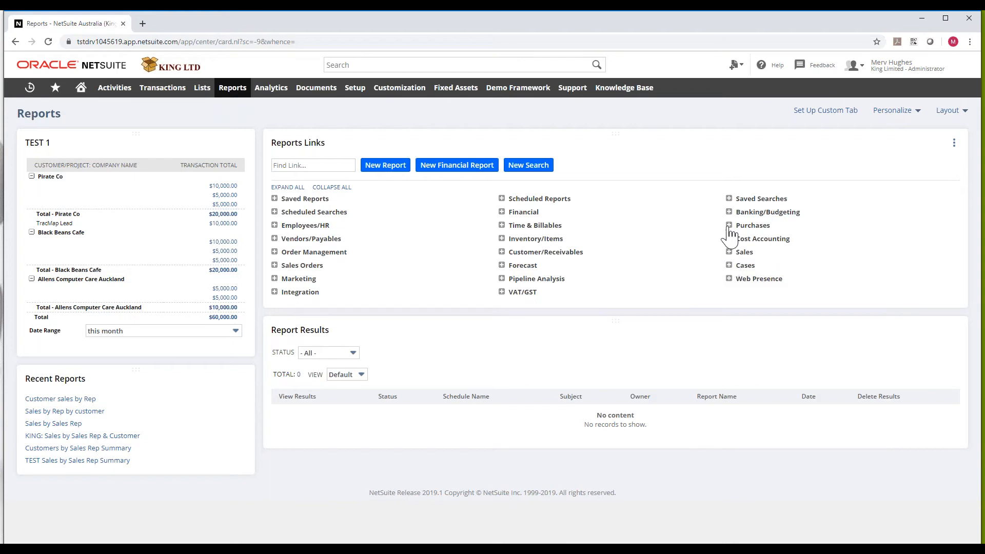
- Expand the Customer/Receivables and Sales report categories and open Customers by Sales Rep and Sales by Sales Rep in separate browser tabs
{"action": "left_click", "coordinate": [501, 251]}
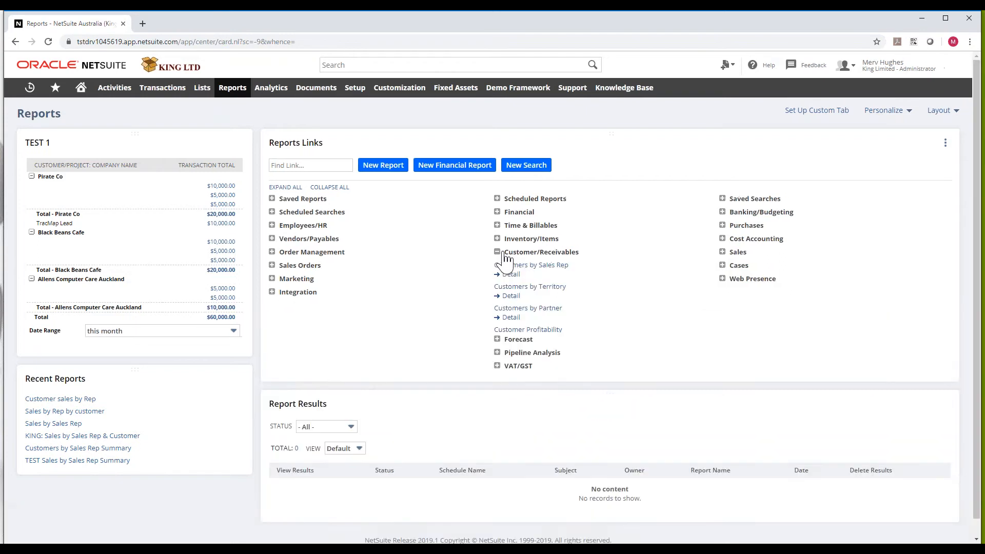
{"action": "left_click", "coordinate": [723, 253]}
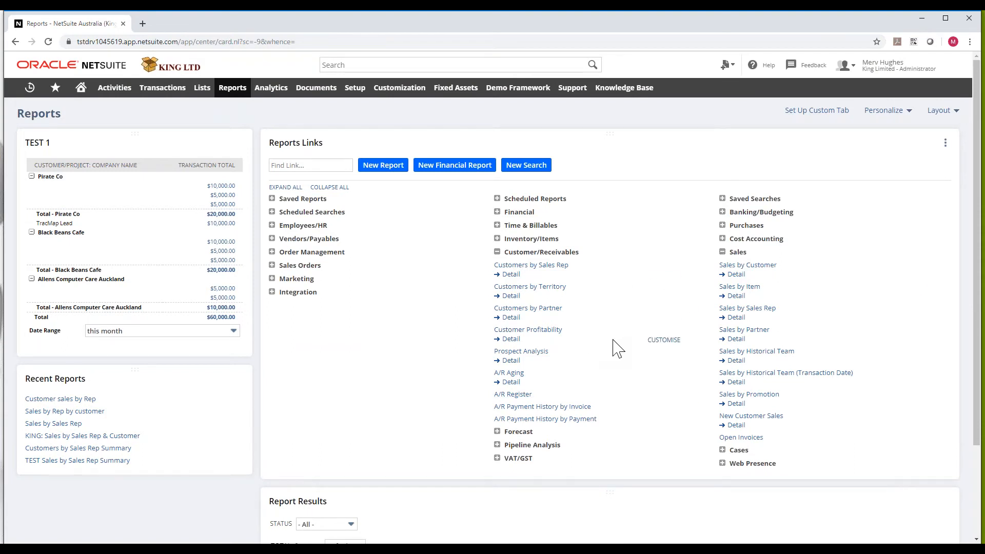
{"action": "left_click", "coordinate": [543, 276], "text": "ctrl"}
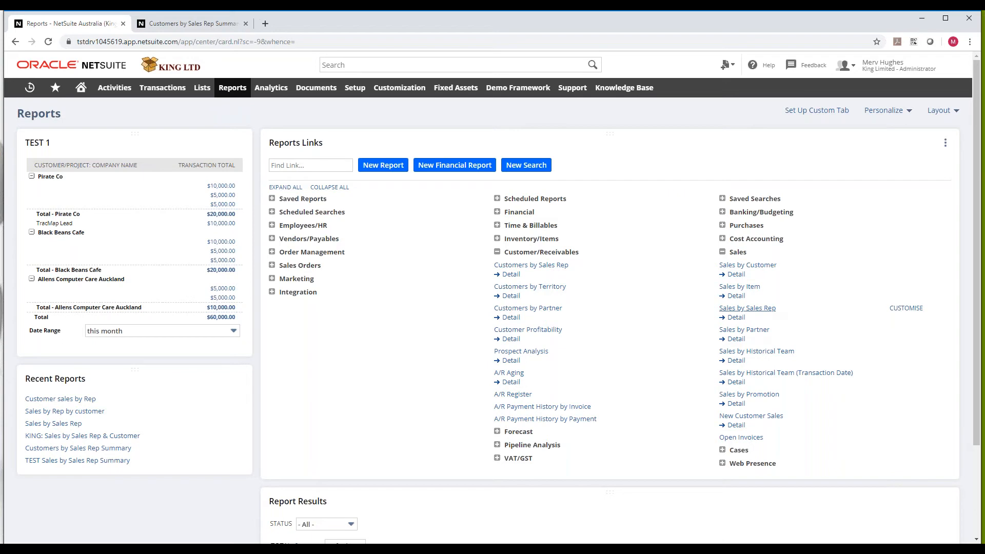
{"action": "middle_click", "coordinate": [757, 310]}
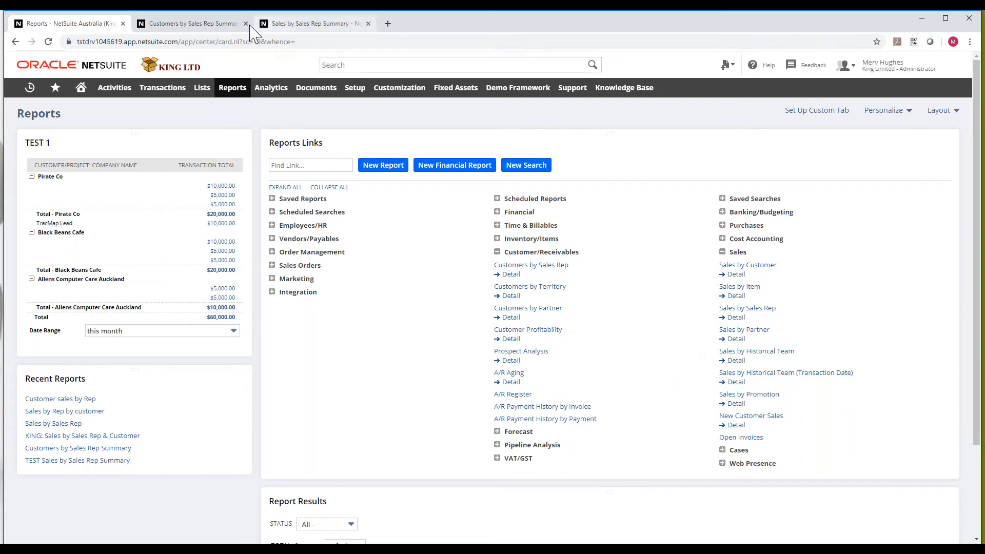
- Review the Customers by Sales Rep Summary report and its help topic, closing both to return to Sales by Sales Rep Summary
{"action": "left_click", "coordinate": [222, 26]}
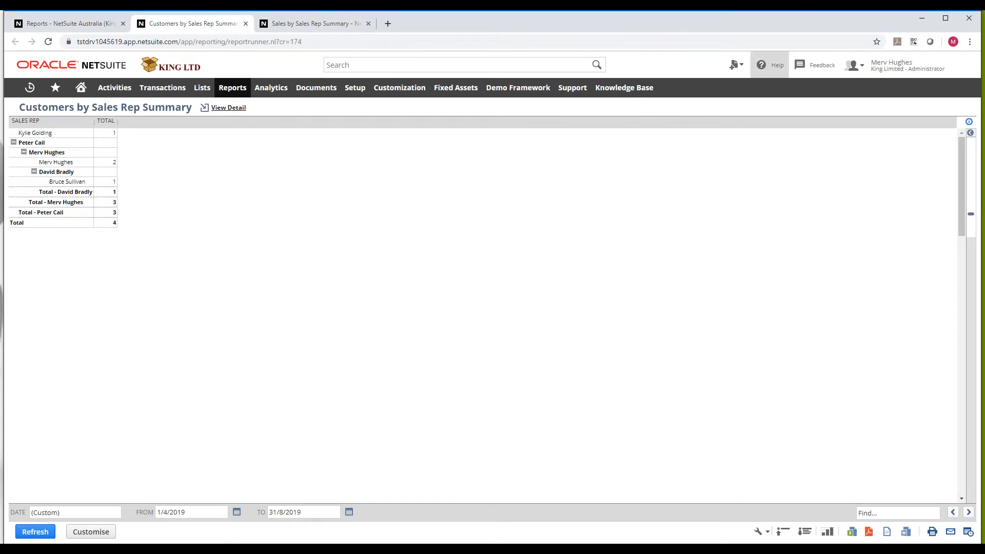
{"action": "left_click", "coordinate": [763, 76]}
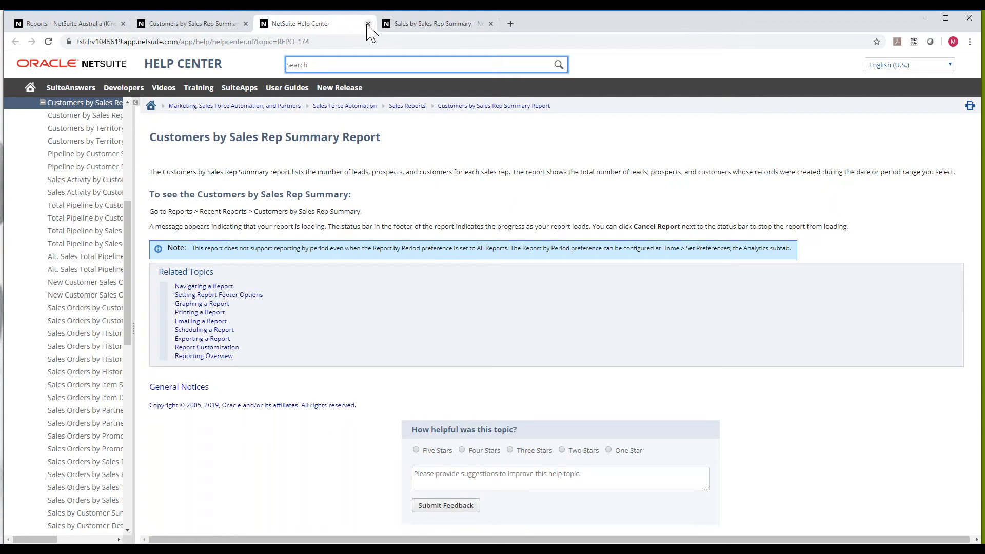
{"action": "left_click", "coordinate": [368, 24]}
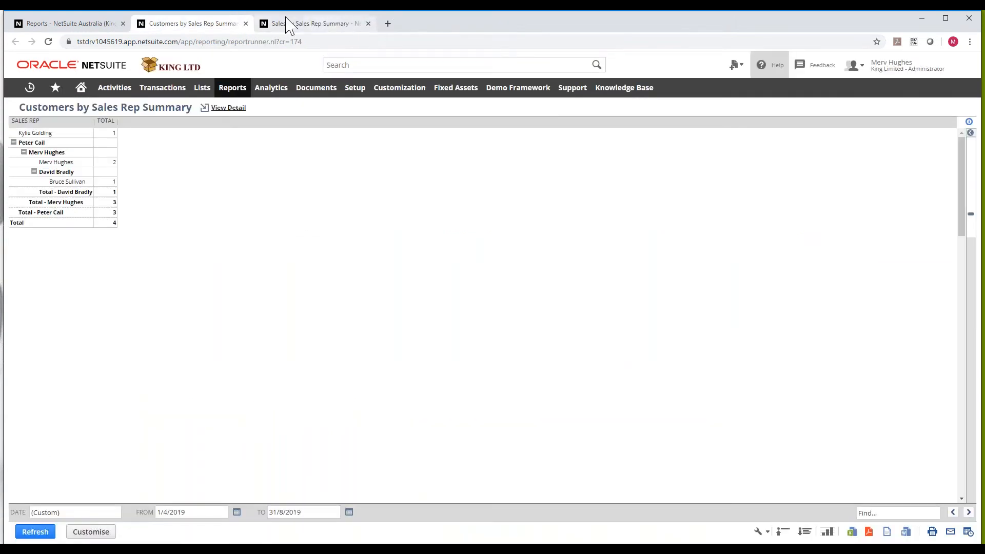
{"action": "left_click", "coordinate": [245, 24]}
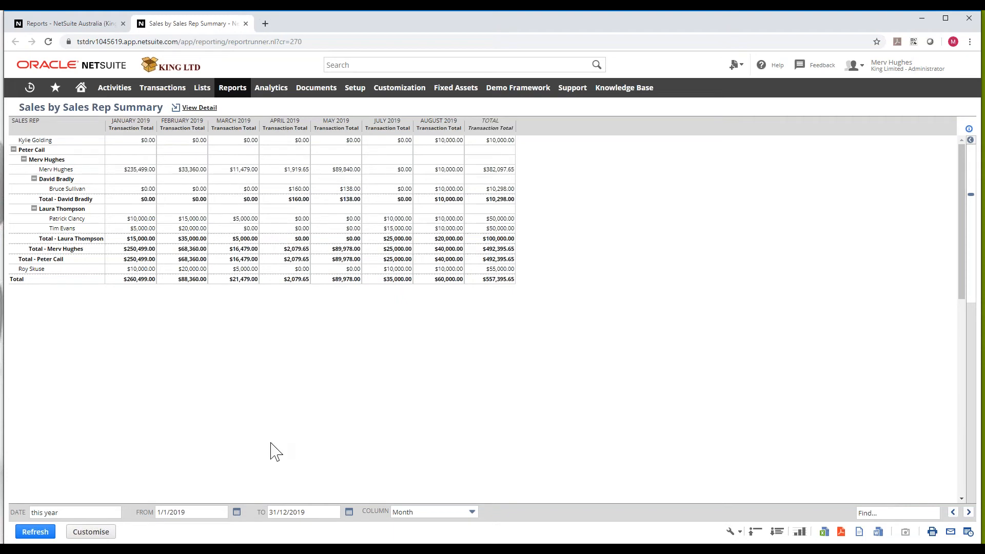
- Set the report's date range to this month, narrowing the available selectors with the Month quick filter
{"action": "left_click", "coordinate": [99, 513]}
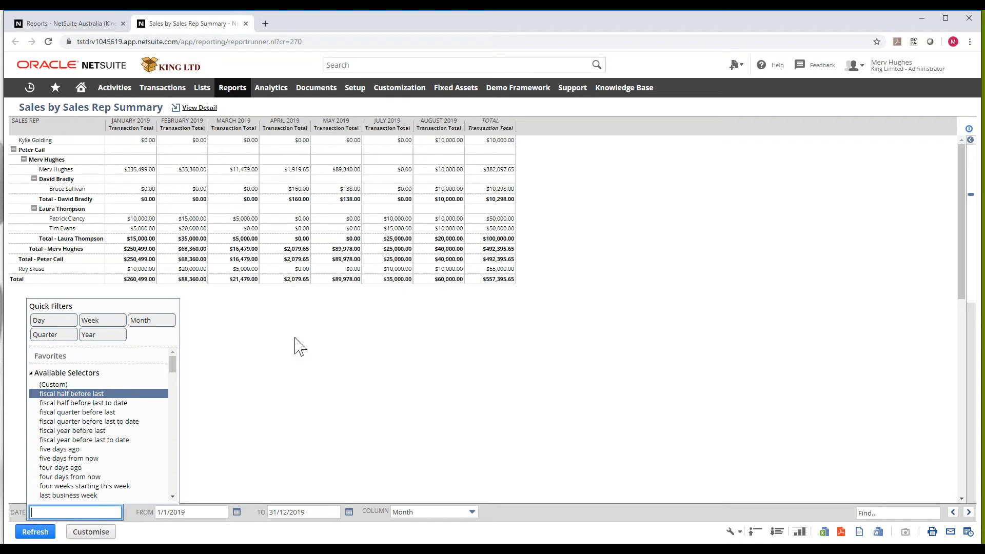
{"action": "left_click", "coordinate": [160, 321]}
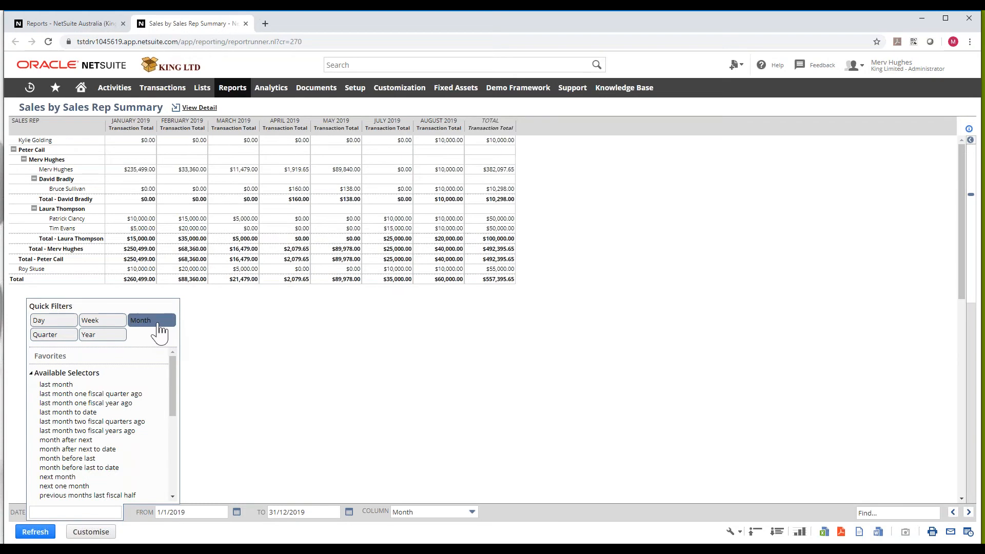
{"action": "scroll", "coordinate": [117, 470], "scroll_direction": "down", "scroll_amount": 5}
{"action": "left_click", "coordinate": [86, 457]}
{"action": "left_click", "coordinate": [87, 460]}
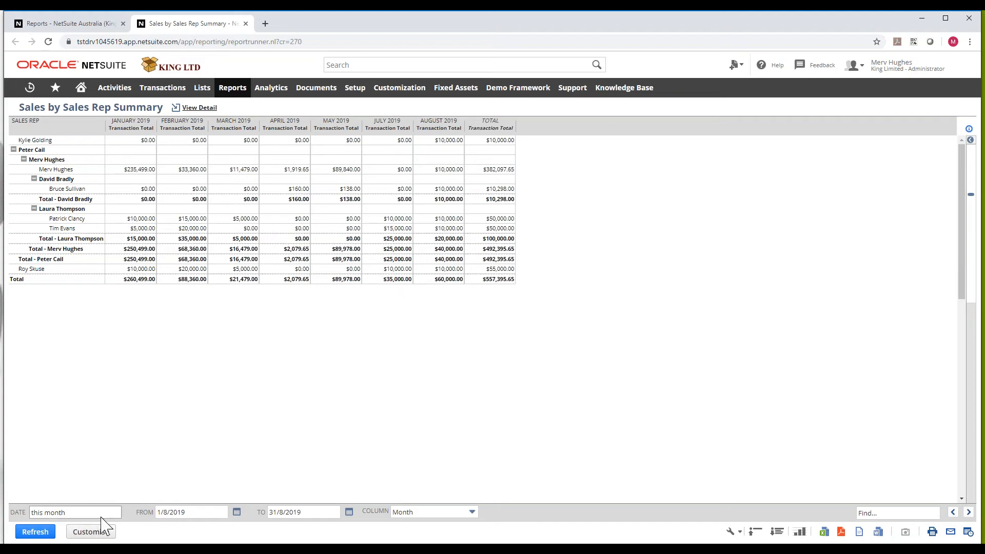
- Set the report's date range to this year, using the Year quick filter to narrow the available selectors
{"action": "left_click", "coordinate": [72, 513]}
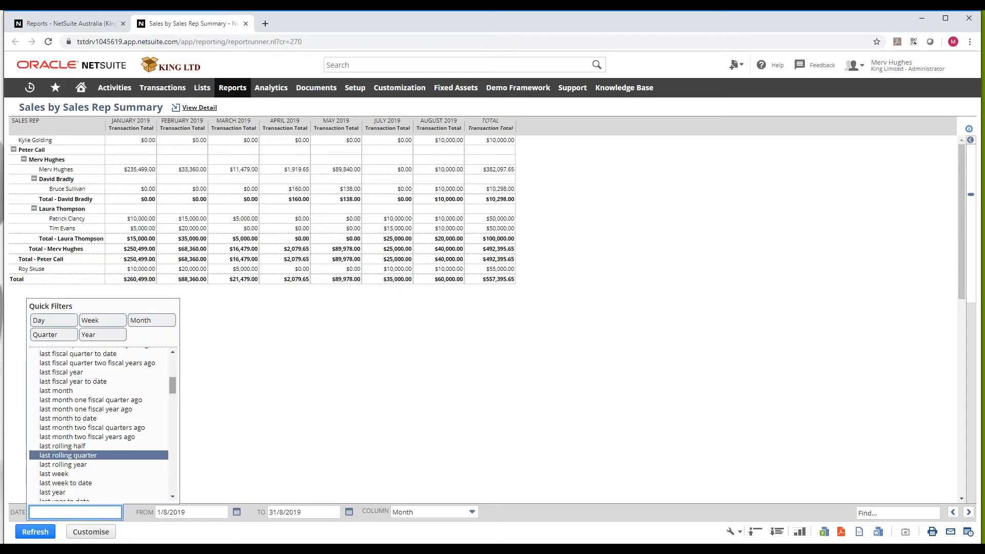
{"action": "left_click", "coordinate": [96, 343]}
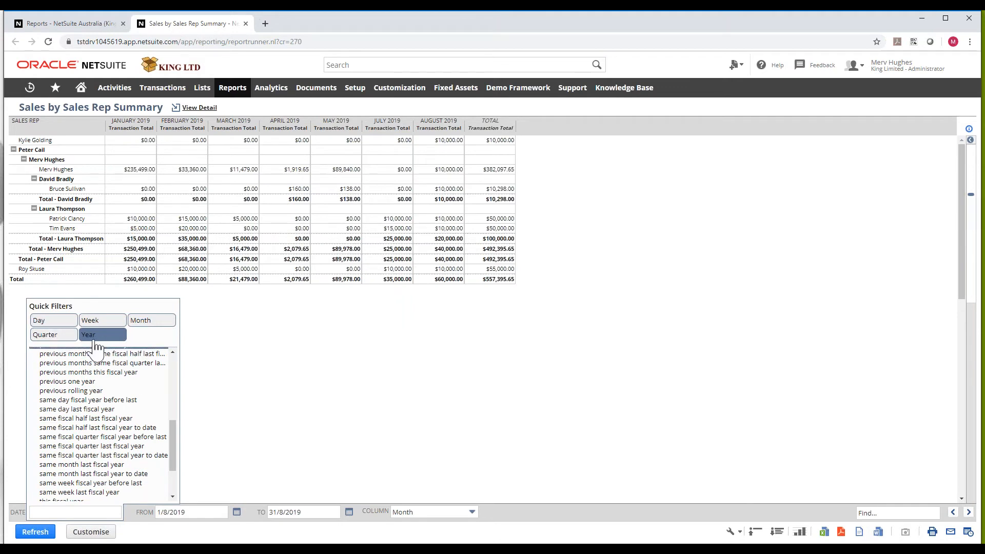
{"action": "left_click", "coordinate": [161, 322]}
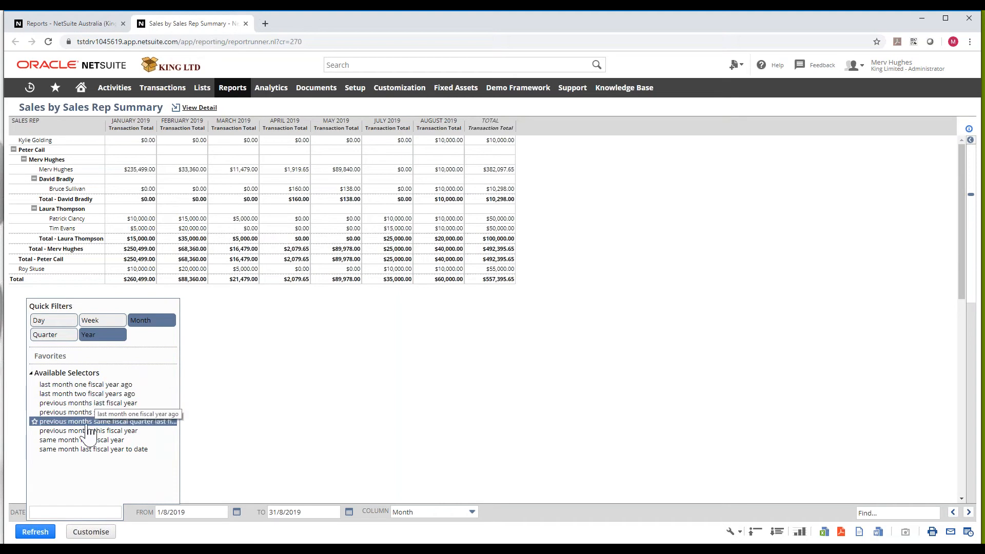
{"action": "left_click", "coordinate": [150, 325]}
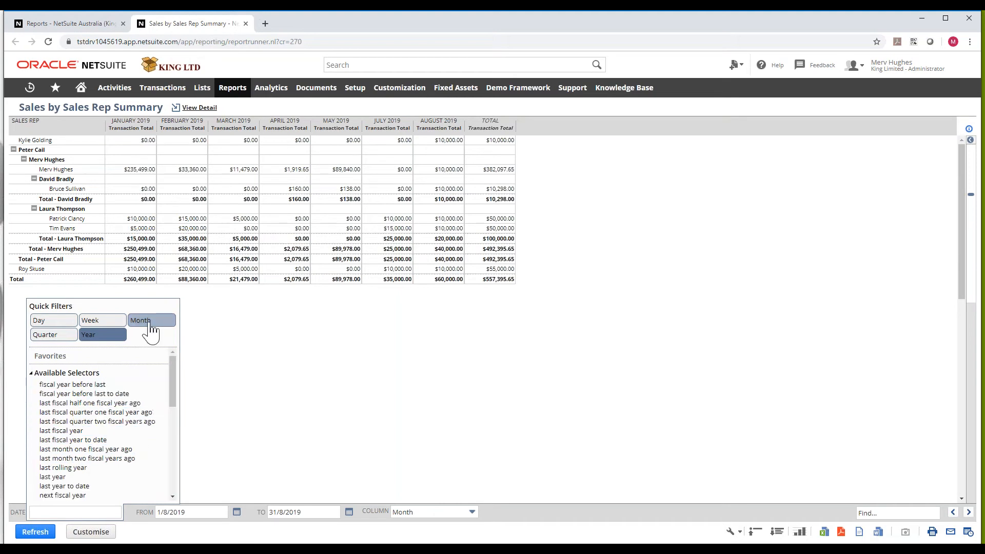
{"action": "scroll", "coordinate": [100, 438], "scroll_direction": "down", "scroll_amount": 10}
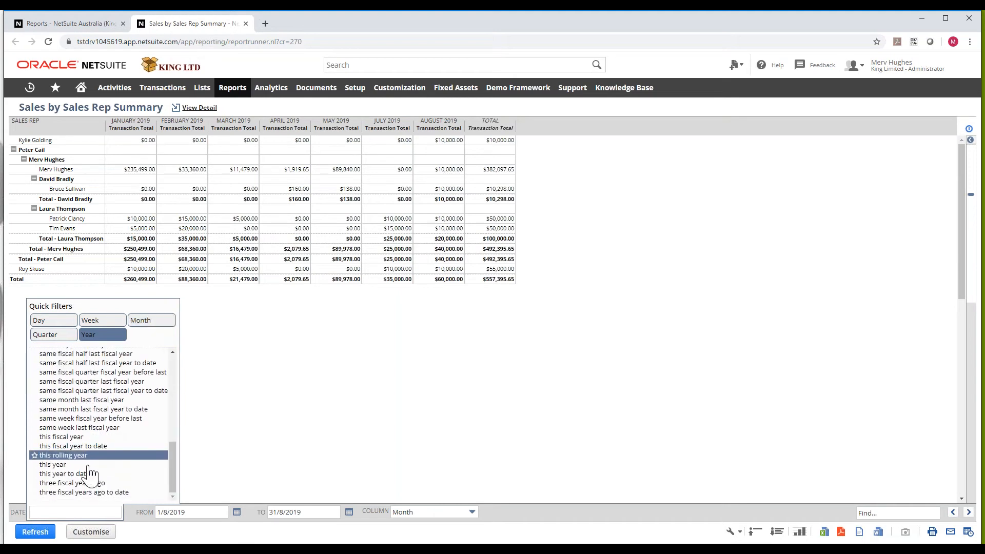
{"action": "left_click", "coordinate": [65, 465]}
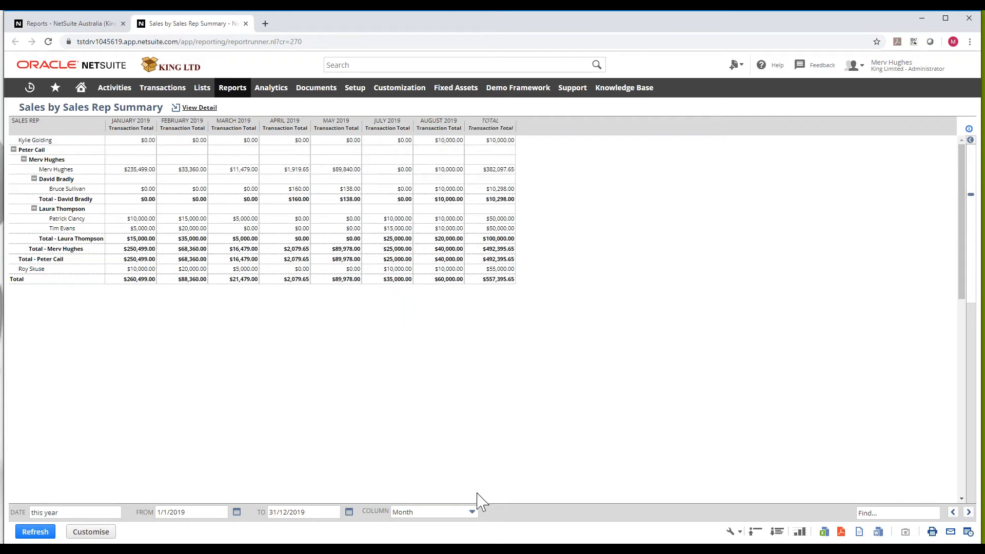
- Break the sales report down into columns by Location and refresh it
{"action": "left_click", "coordinate": [461, 515]}
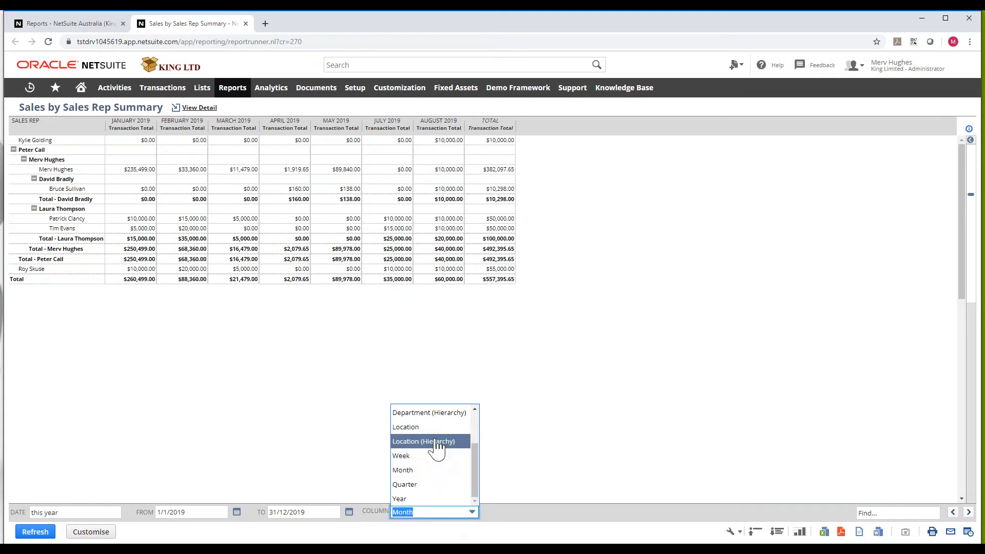
{"action": "scroll", "coordinate": [437, 444], "scroll_direction": "up", "scroll_amount": 2}
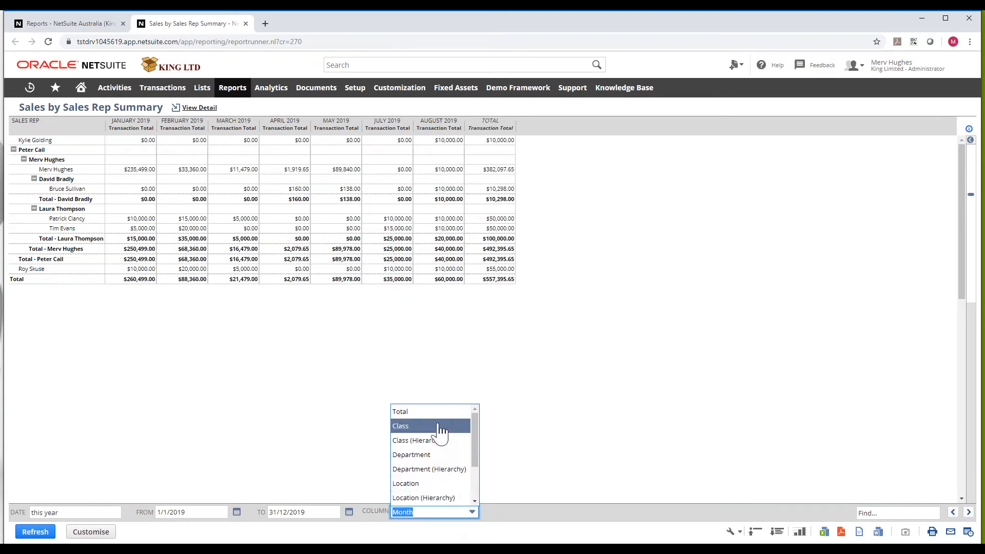
{"action": "left_click", "coordinate": [433, 485]}
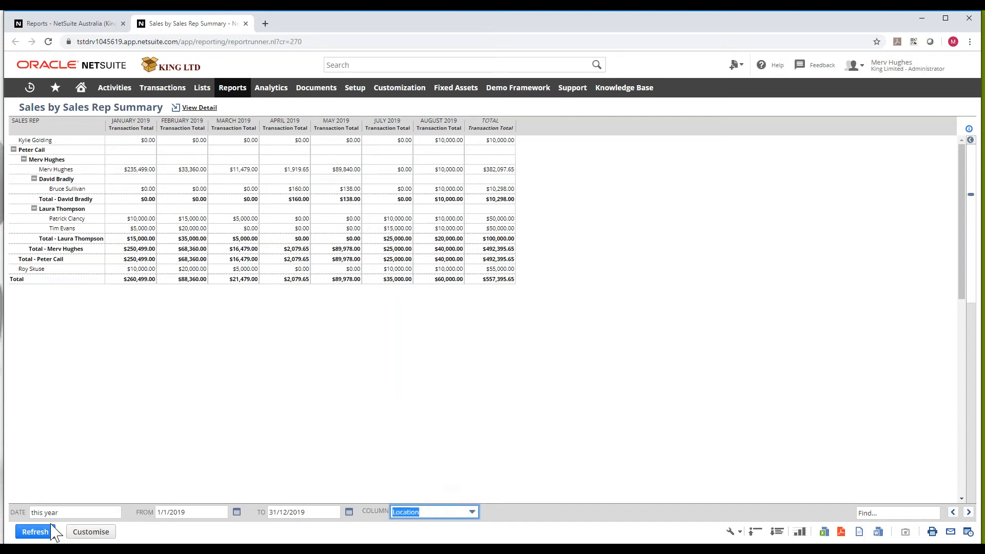
{"action": "left_click", "coordinate": [35, 531]}
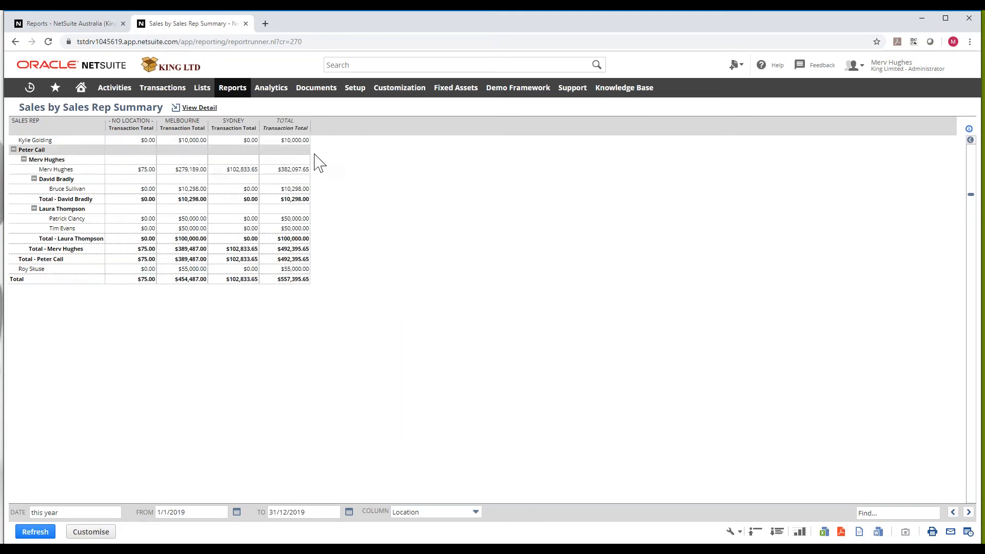
- Change the report's column breakdown to Week and refresh the results
{"action": "left_click", "coordinate": [465, 513]}
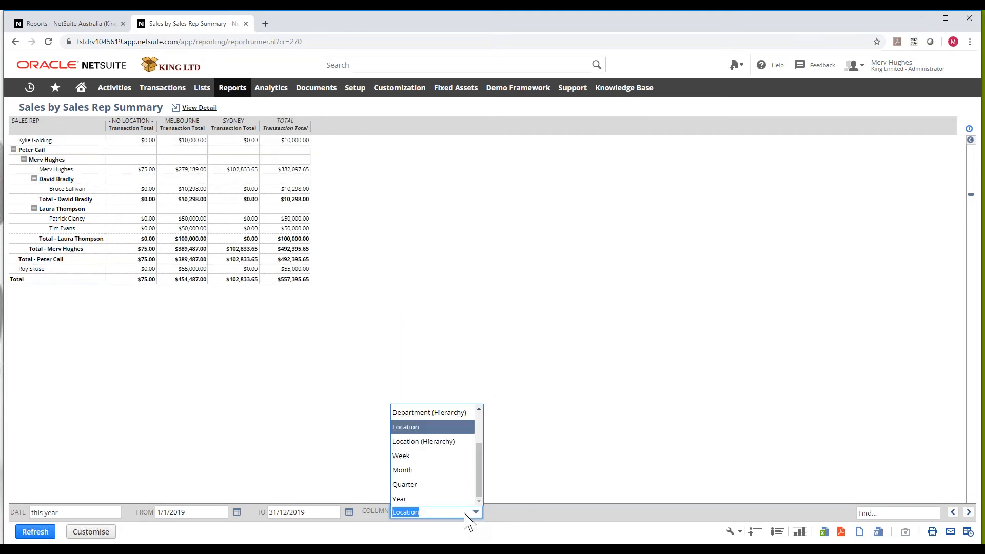
{"action": "left_click", "coordinate": [442, 462]}
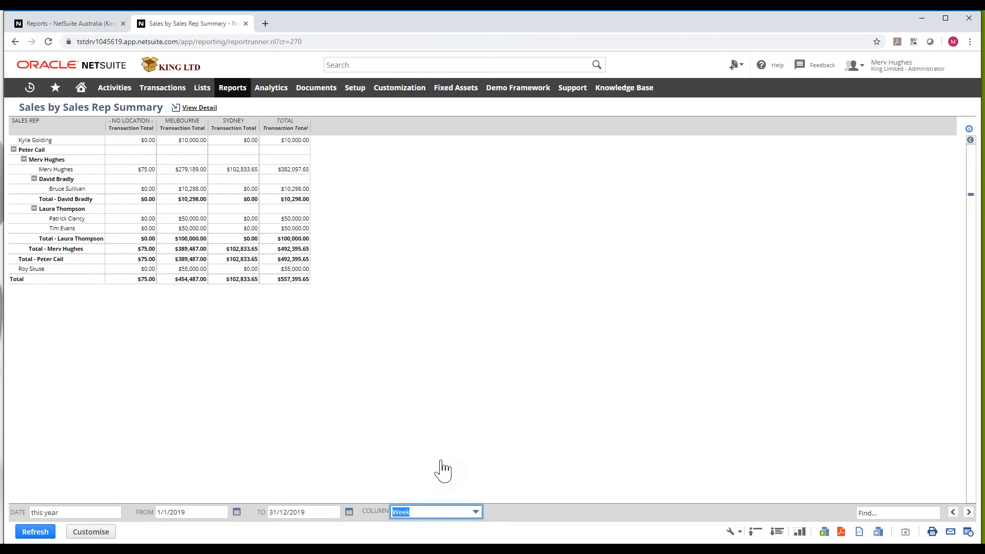
{"action": "left_click", "coordinate": [35, 531]}
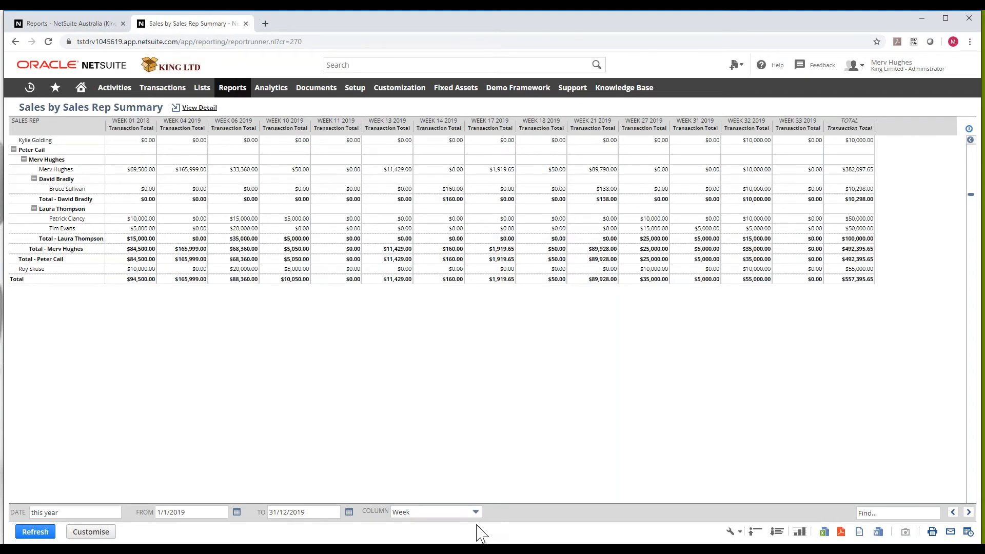
- Set the report's column breakdown to Month and refresh the results
{"action": "left_click", "coordinate": [473, 513]}
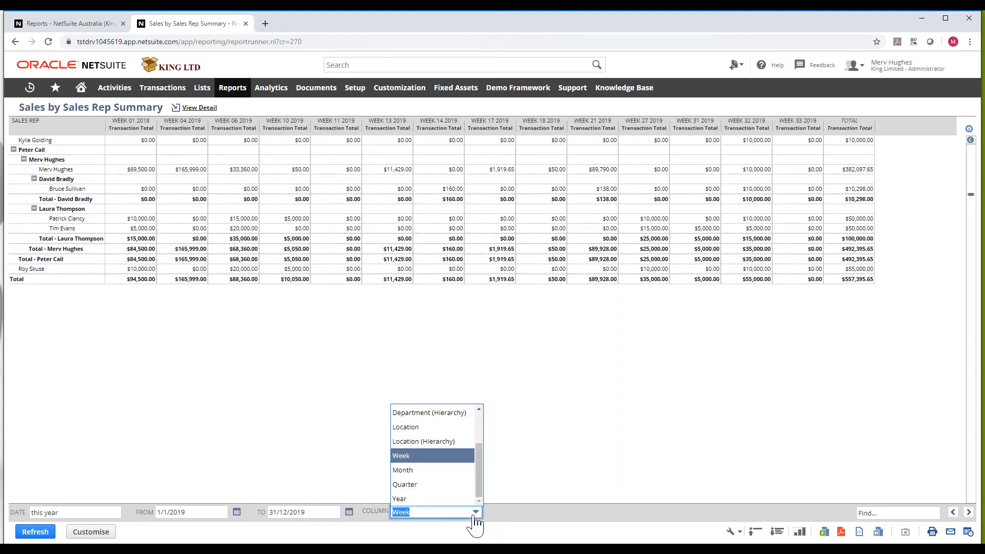
{"action": "left_click", "coordinate": [444, 470]}
{"action": "left_click", "coordinate": [35, 531]}
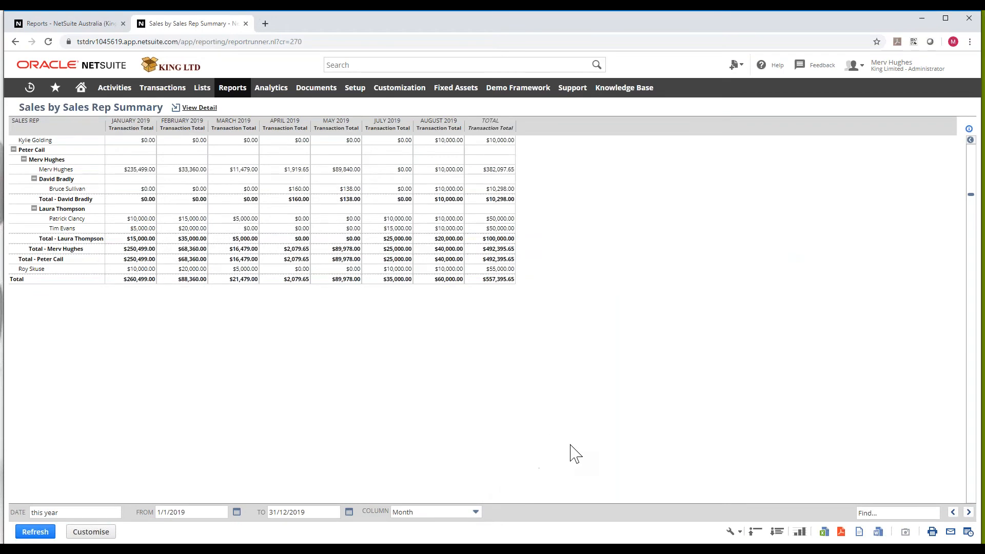
- Open the report's view options, try the Report - Plain view, and restore the Report - Grid view
{"action": "left_click", "coordinate": [743, 536]}
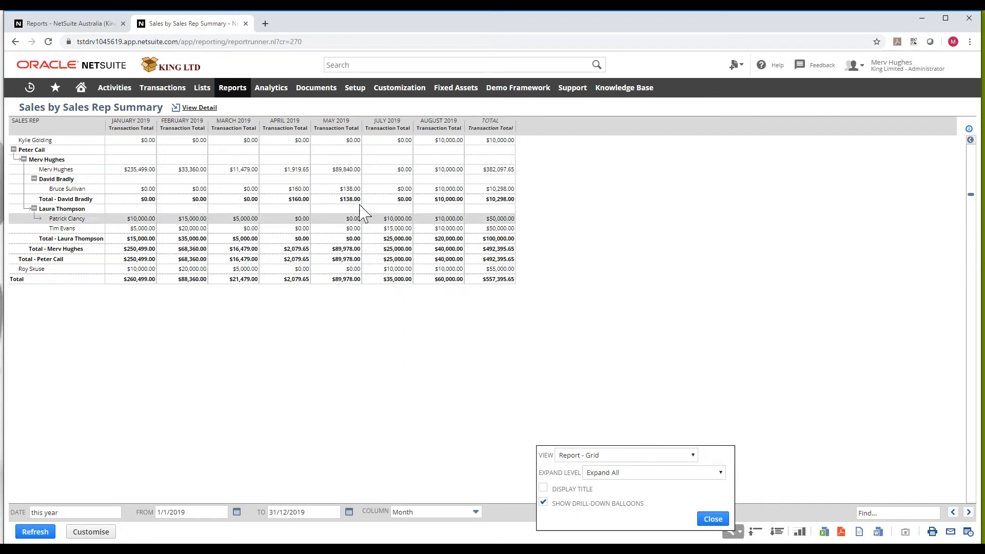
{"action": "left_click", "coordinate": [670, 455]}
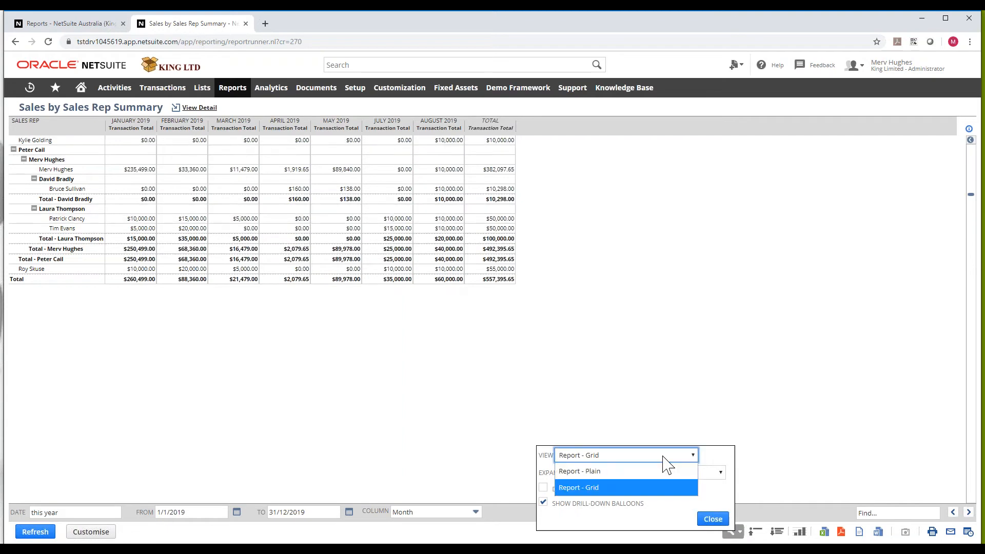
{"action": "left_click", "coordinate": [665, 471]}
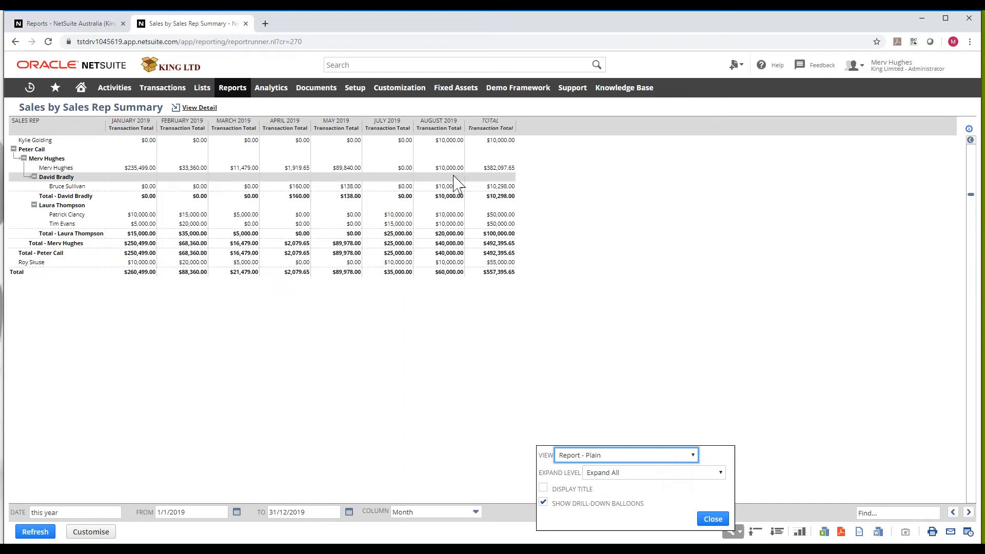
{"action": "left_click", "coordinate": [637, 457]}
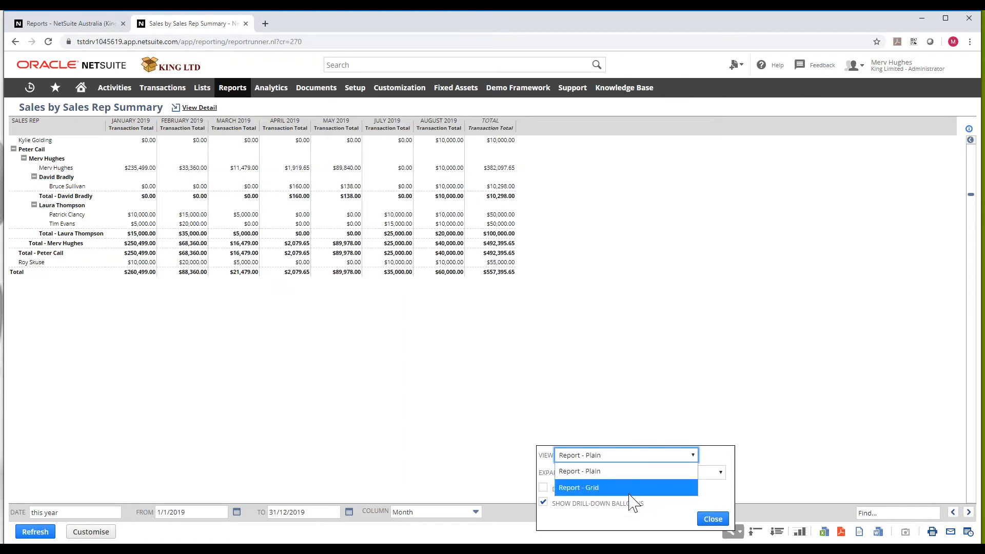
{"action": "left_click", "coordinate": [631, 491]}
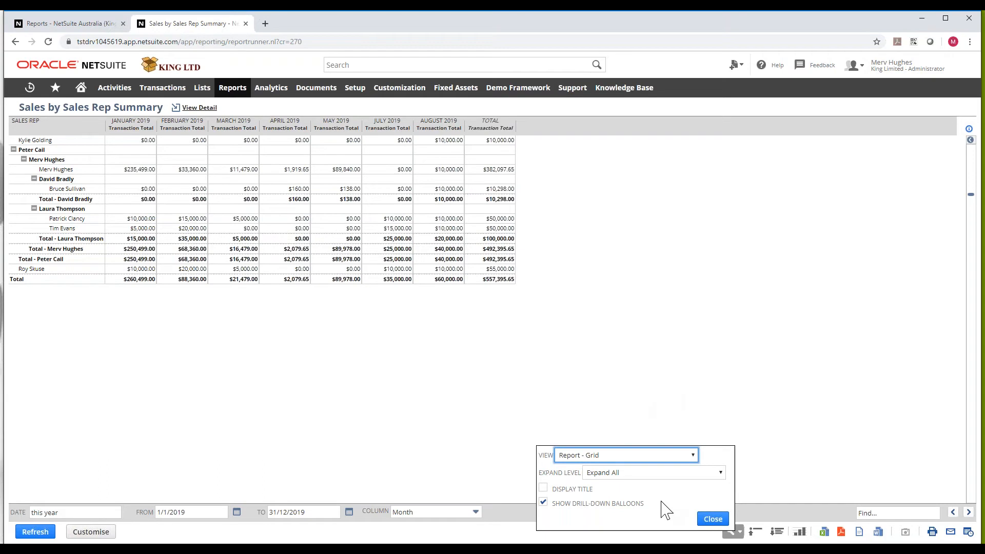
- Turn on Display Title for the report and close the view options
{"action": "left_click", "coordinate": [544, 488]}
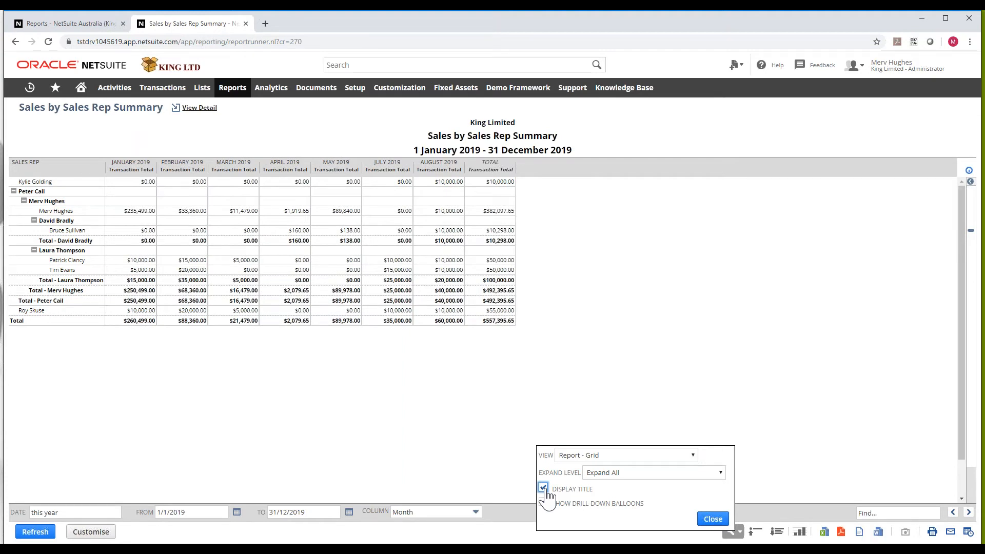
{"action": "left_click", "coordinate": [544, 487]}
{"action": "left_click", "coordinate": [543, 488]}
{"action": "left_click", "coordinate": [713, 519]}
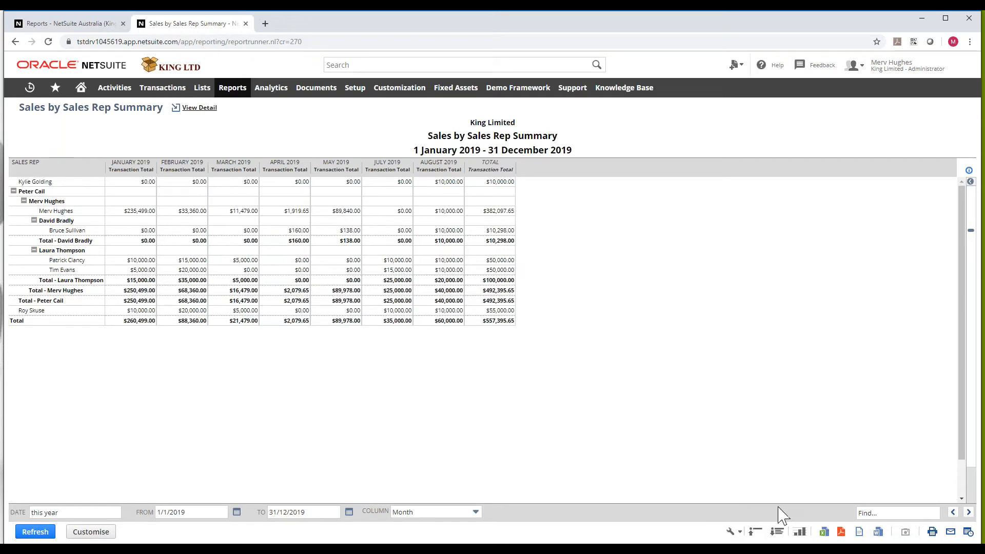
- Collapse the report's sales rep hierarchy to its top level and expand it by one level
{"action": "left_click", "coordinate": [756, 535]}
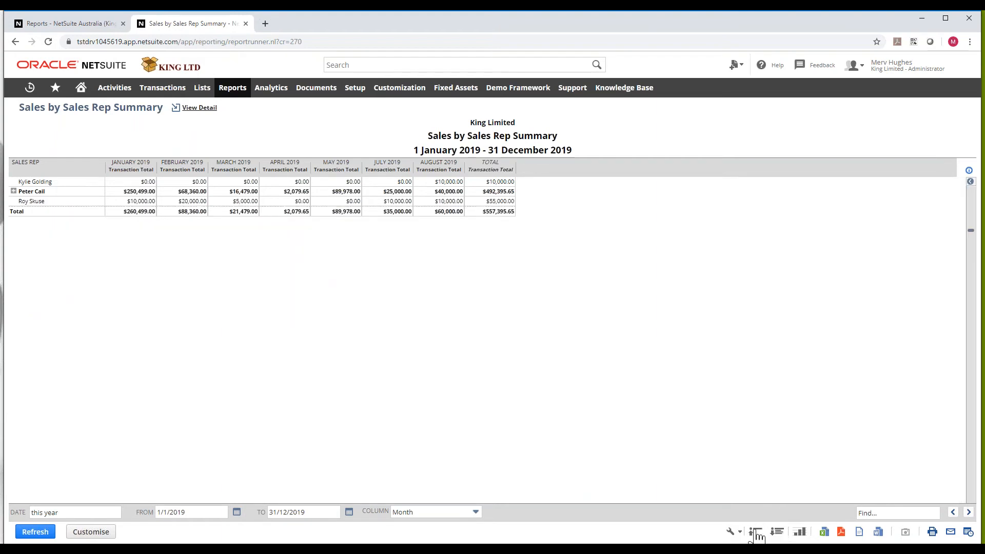
{"action": "left_click", "coordinate": [776, 536]}
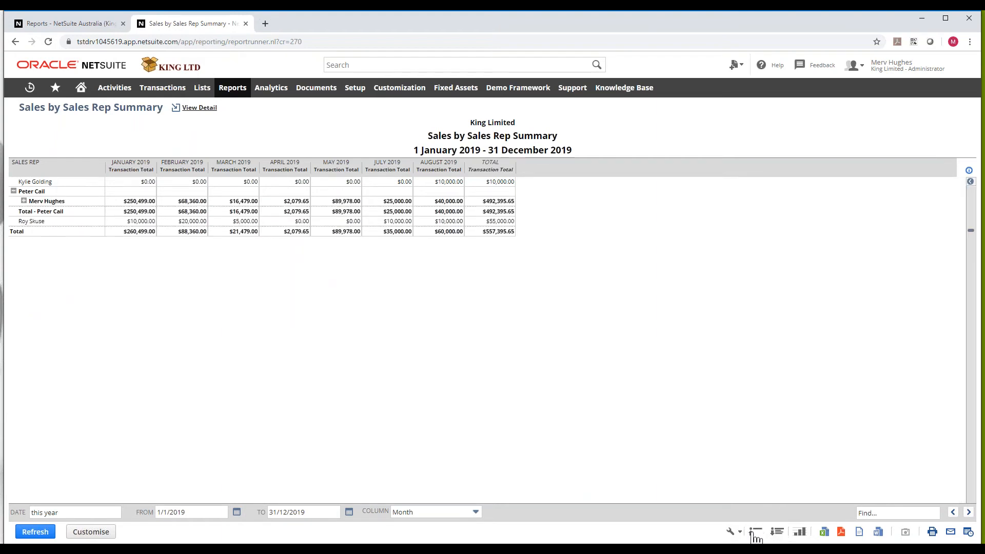
- Collapse the sales rep hierarchy to its top level, expand it fully, and collapse it again level by level
{"action": "left_click", "coordinate": [756, 537]}
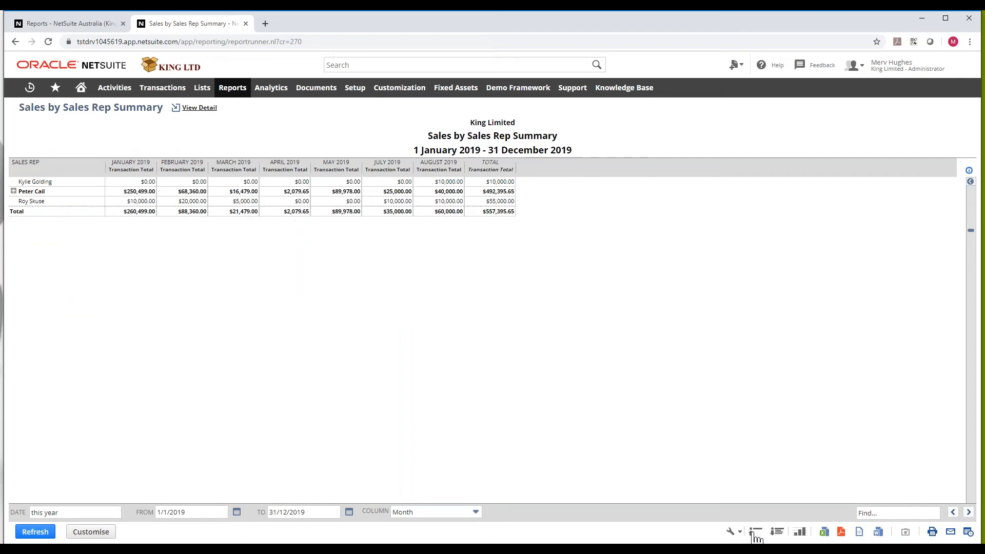
{"action": "left_click", "coordinate": [776, 535]}
{"action": "left_click", "coordinate": [777, 533]}
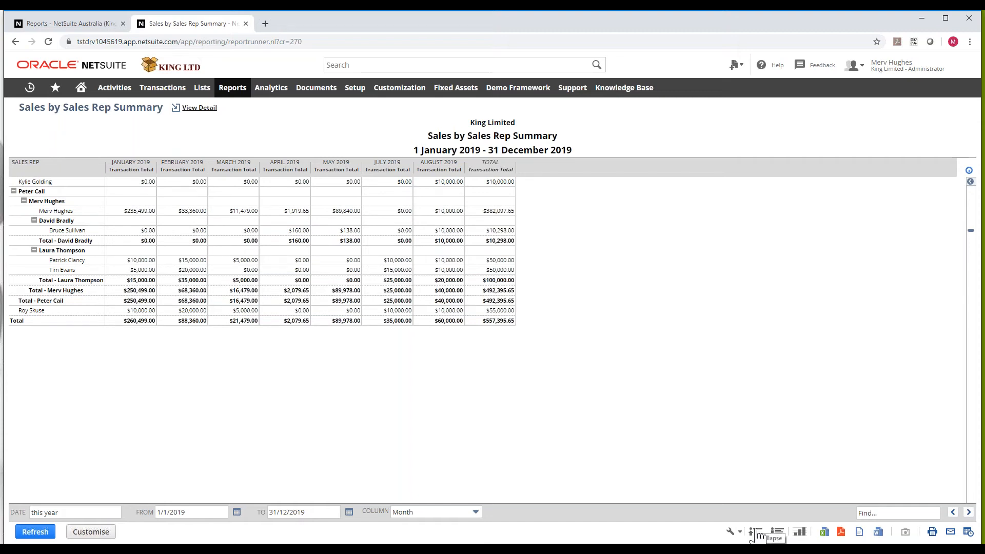
{"action": "left_click", "coordinate": [756, 535]}
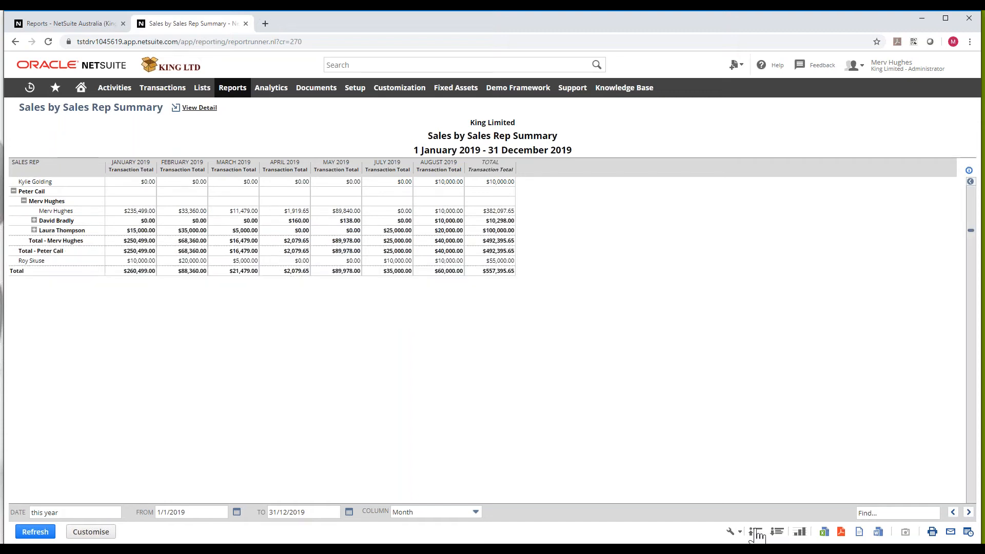
{"action": "left_click", "coordinate": [755, 534]}
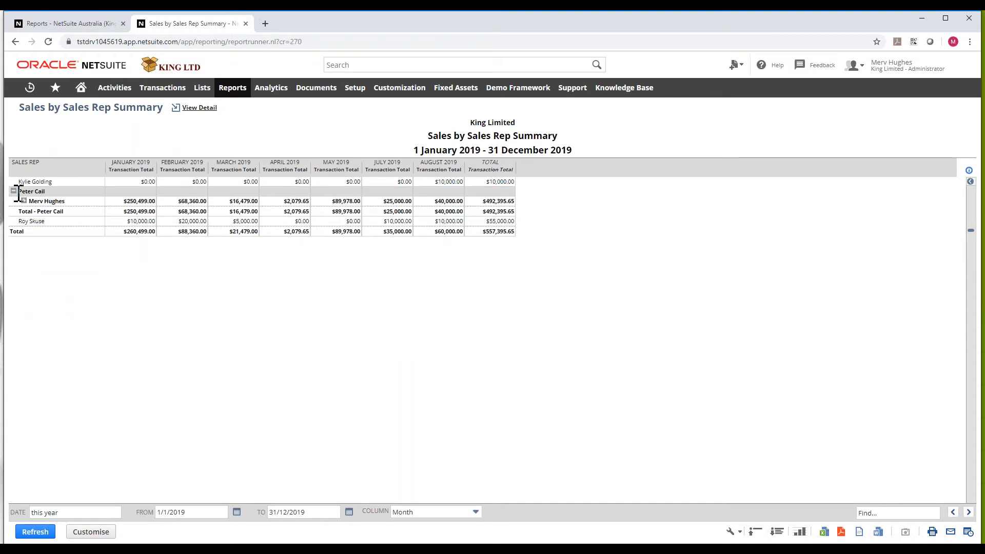
{"action": "left_click", "coordinate": [754, 533]}
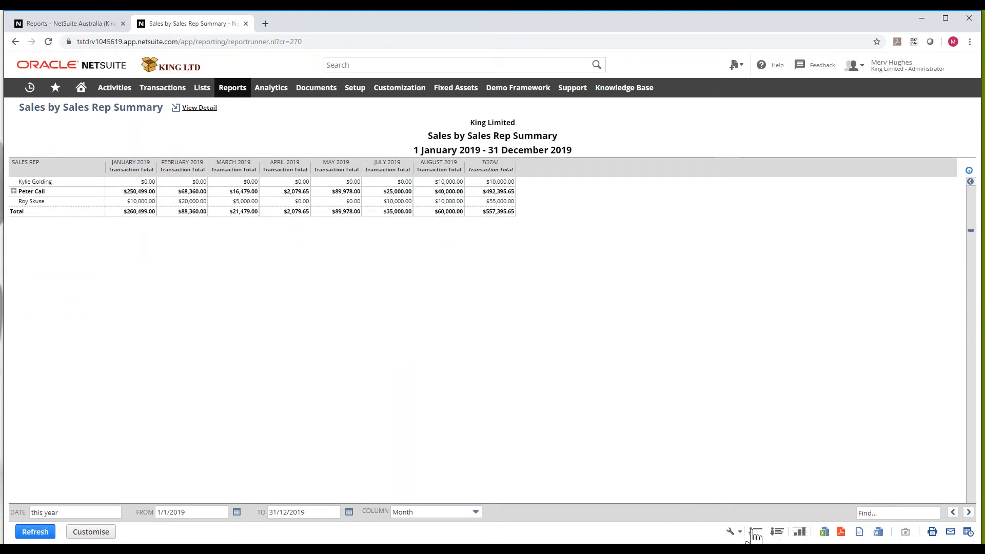
- Expand only the top-level manager's row and the sales rep nested directly beneath it
{"action": "left_click", "coordinate": [14, 191]}
{"action": "left_click", "coordinate": [24, 200]}
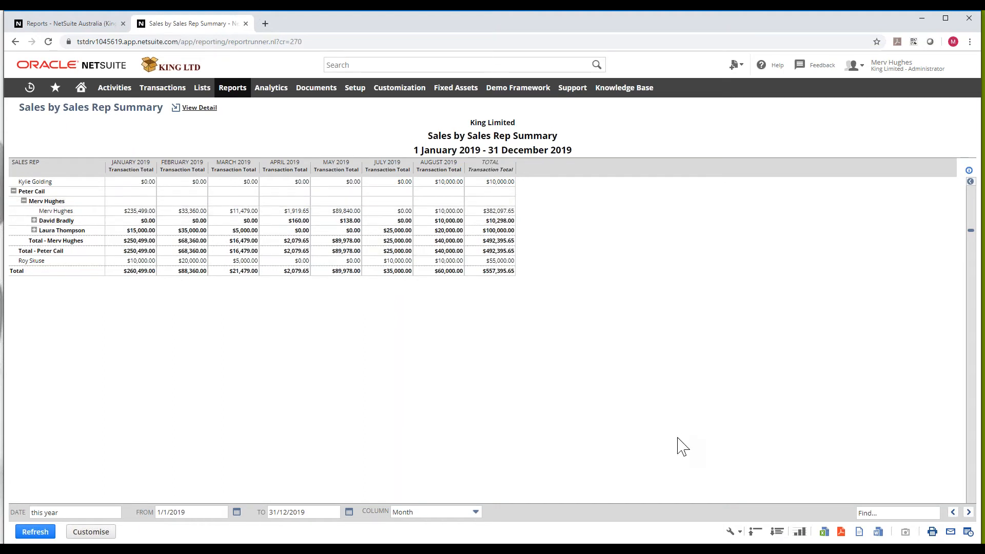
- Display the report's bar graph, move it clear of the table, and close it
{"action": "left_click", "coordinate": [800, 532]}
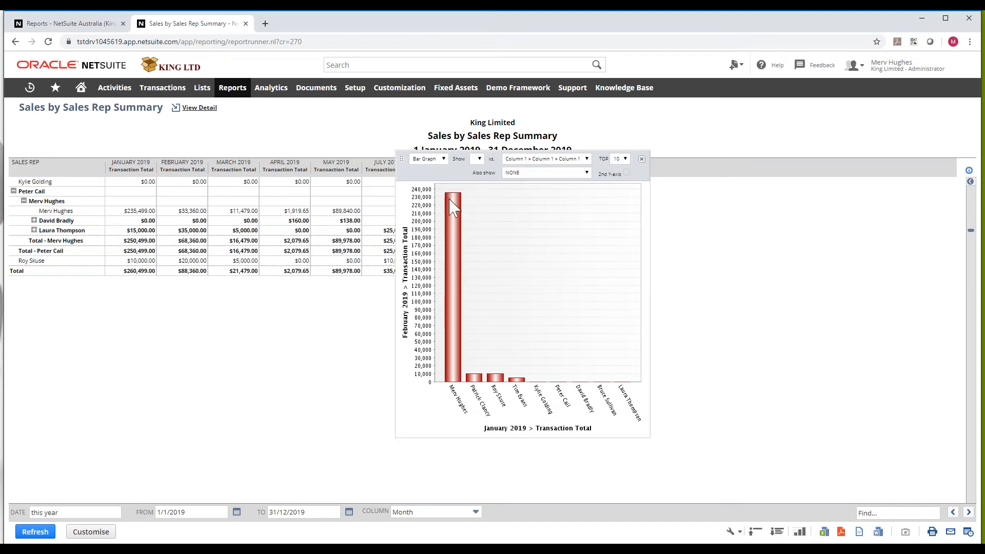
{"action": "left_click_drag", "start_coordinate": [401, 159], "coordinate": [665, 212]}
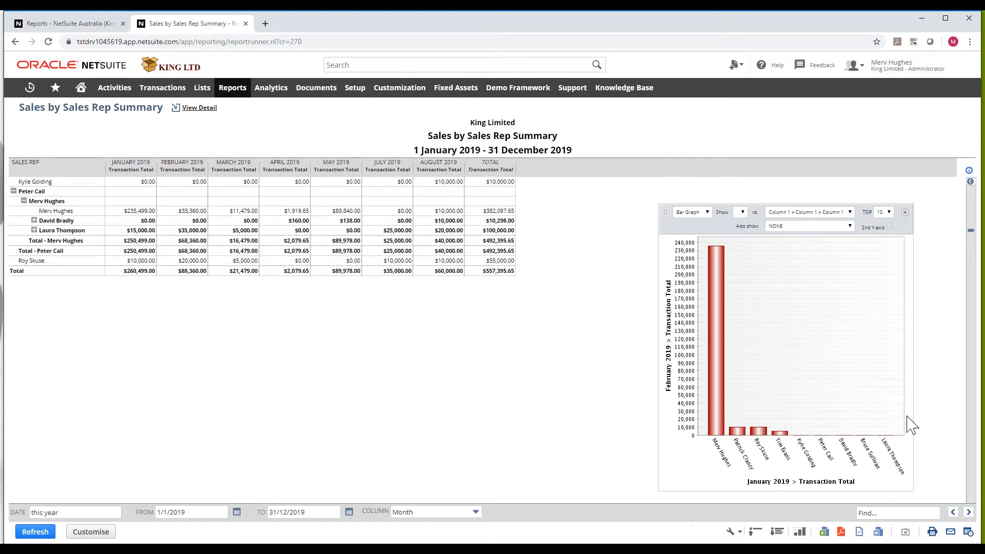
{"action": "left_click", "coordinate": [904, 212]}
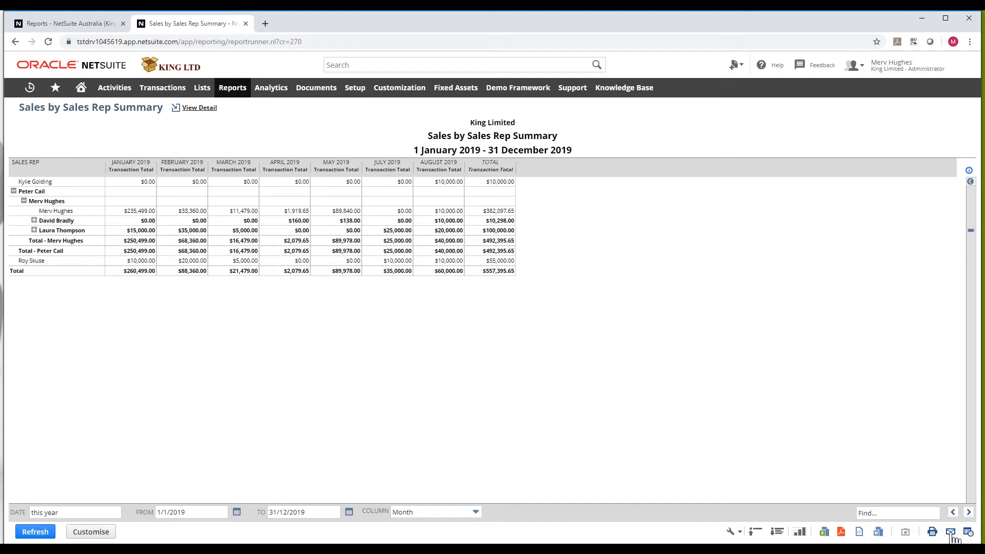
- Start emailing the report and add the top-level manager from the Employee list as a CC recipient
{"action": "left_click", "coordinate": [951, 532]}
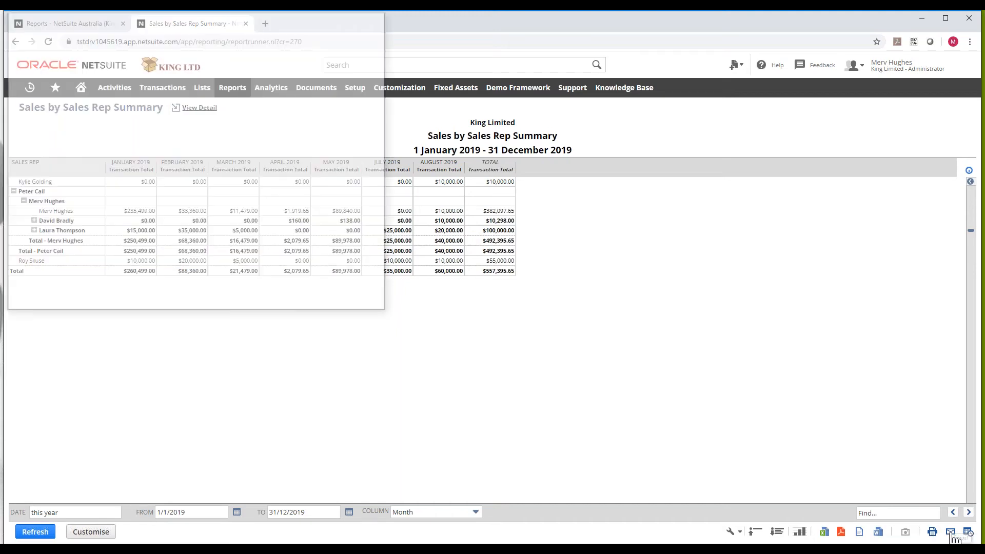
{"action": "left_click_drag", "start_coordinate": [159, 23], "coordinate": [513, 166]}
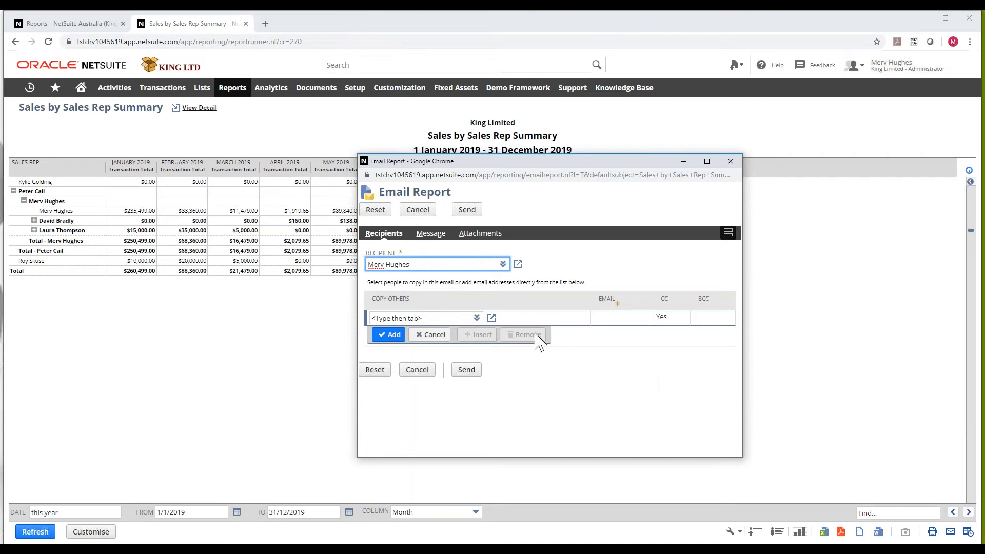
{"action": "left_click", "coordinate": [477, 318]}
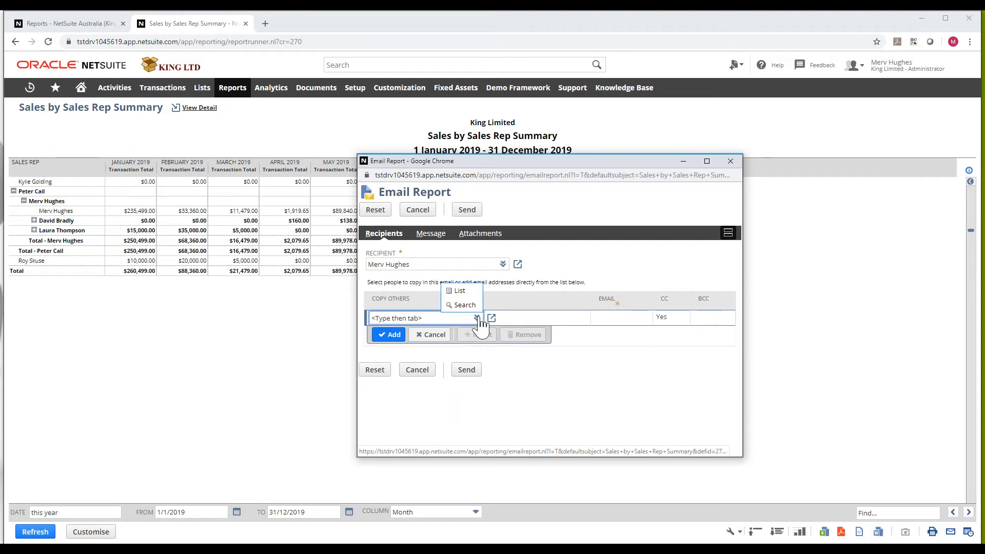
{"action": "left_click", "coordinate": [459, 291]}
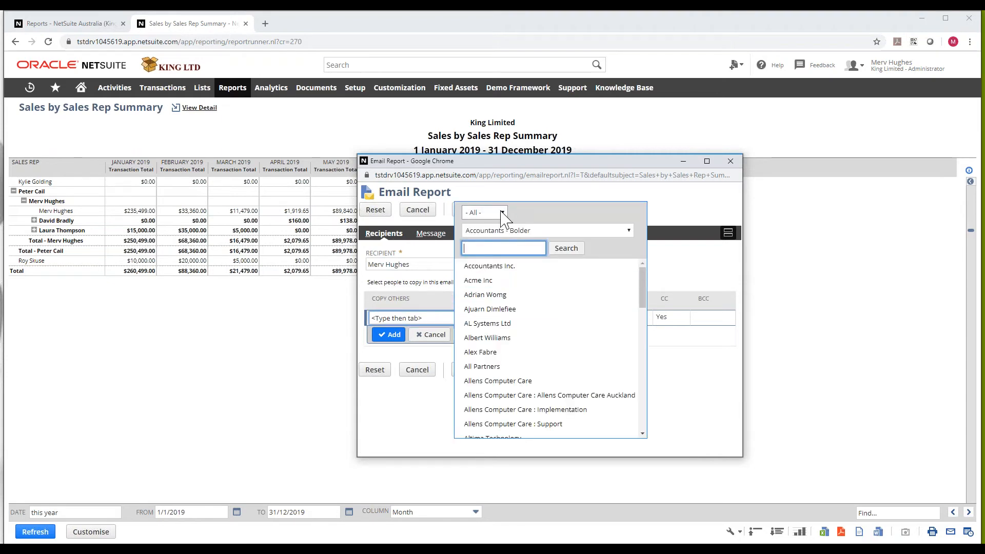
{"action": "left_click", "coordinate": [502, 212]}
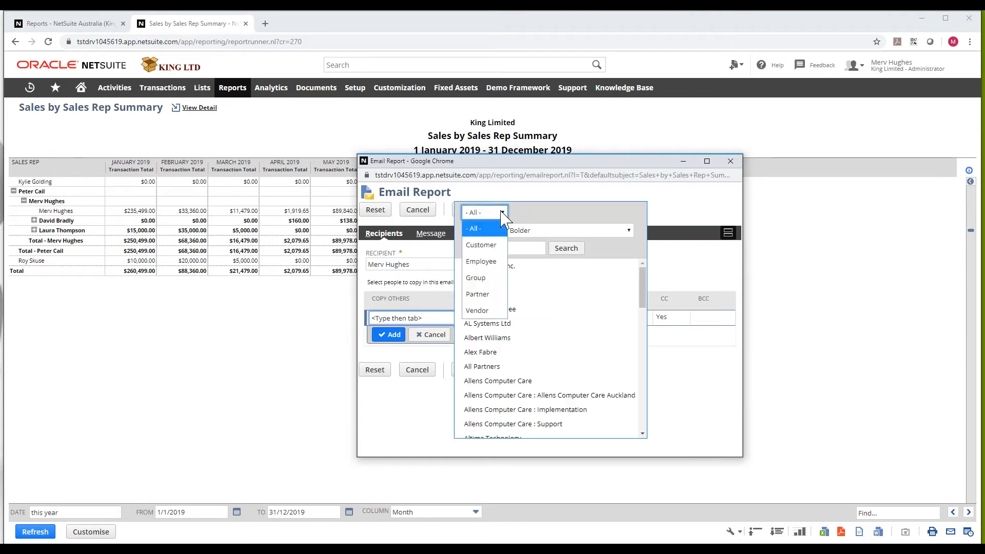
{"action": "left_click", "coordinate": [492, 264]}
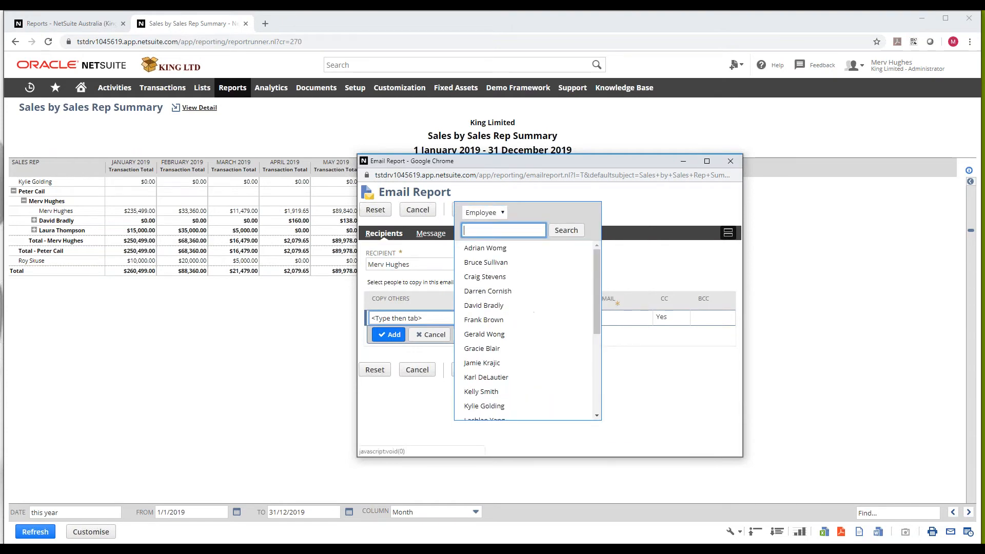
{"action": "scroll", "coordinate": [519, 300], "scroll_direction": "down", "scroll_amount": 3}
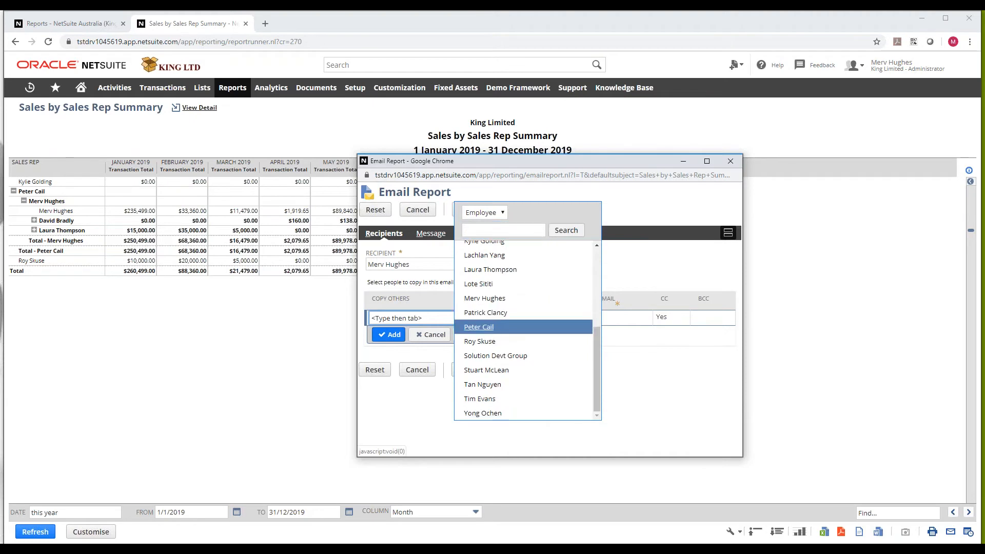
{"action": "left_click", "coordinate": [515, 327]}
{"action": "left_click", "coordinate": [390, 337]}
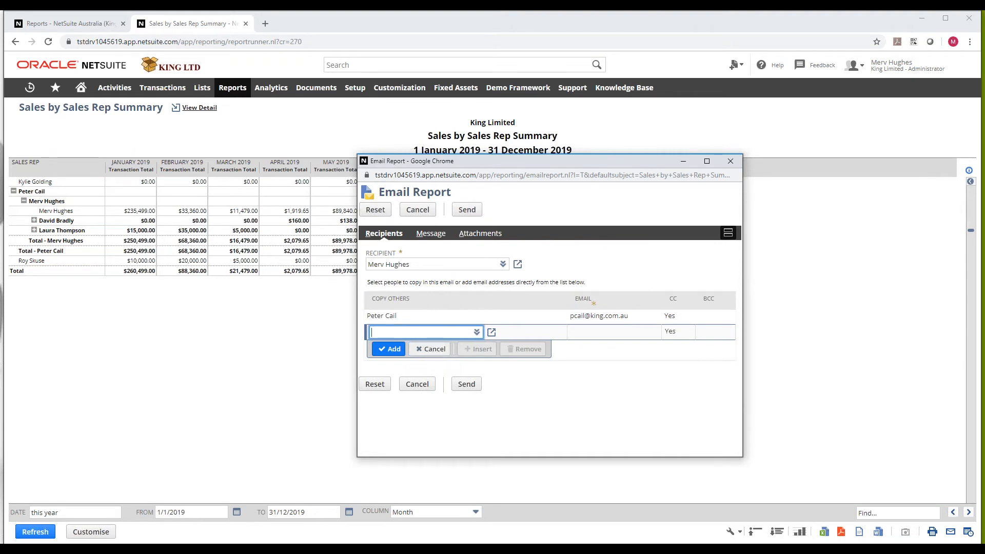
- In the email's message settings, try PDF as the sending format and set it to MS Excel
{"action": "left_click", "coordinate": [431, 234]}
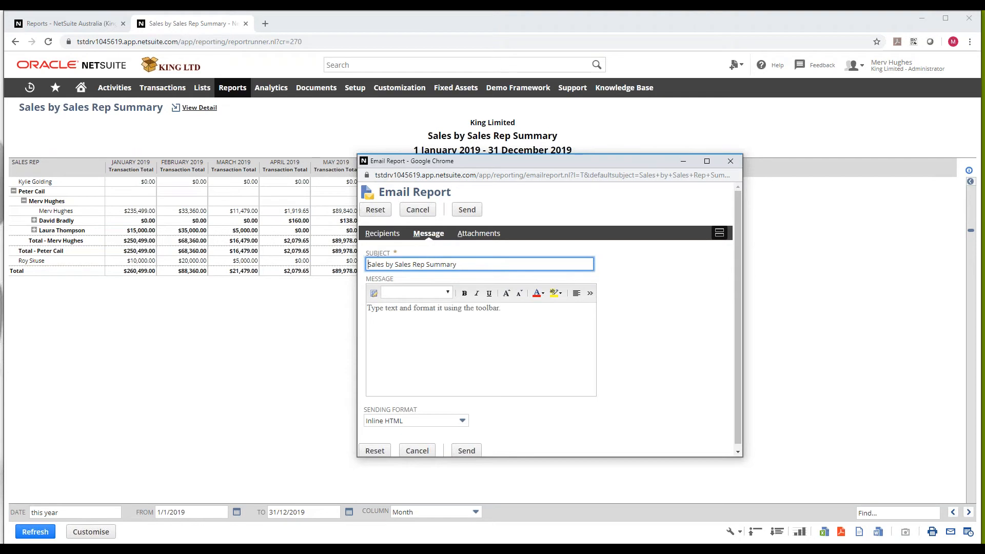
{"action": "left_click", "coordinate": [418, 339]}
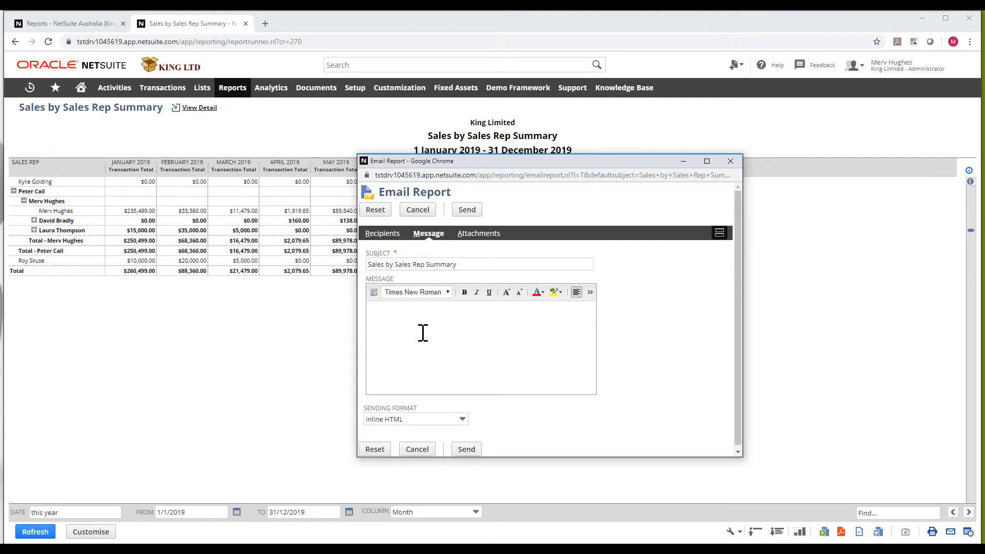
{"action": "scroll", "coordinate": [423, 333], "scroll_direction": "down", "scroll_amount": 1}
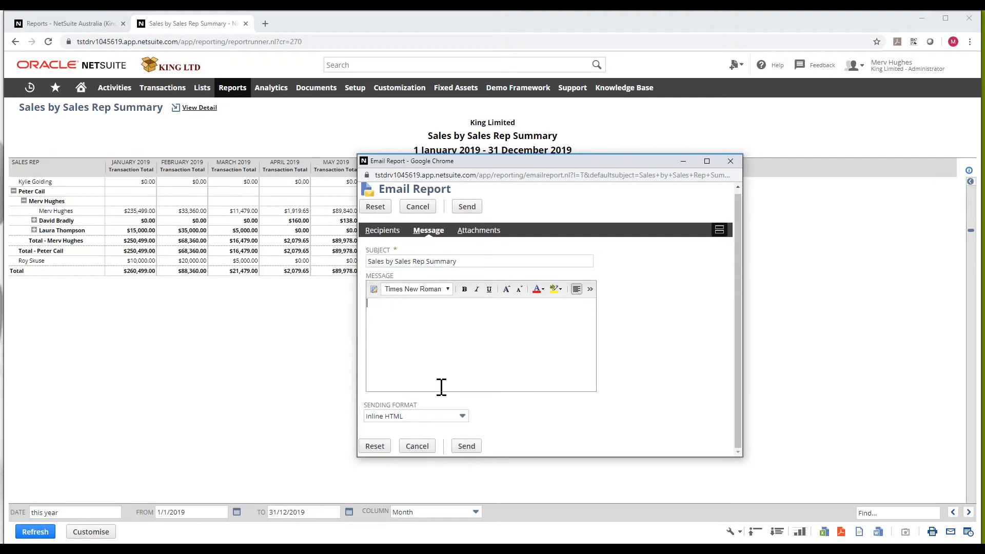
{"action": "left_click", "coordinate": [410, 418]}
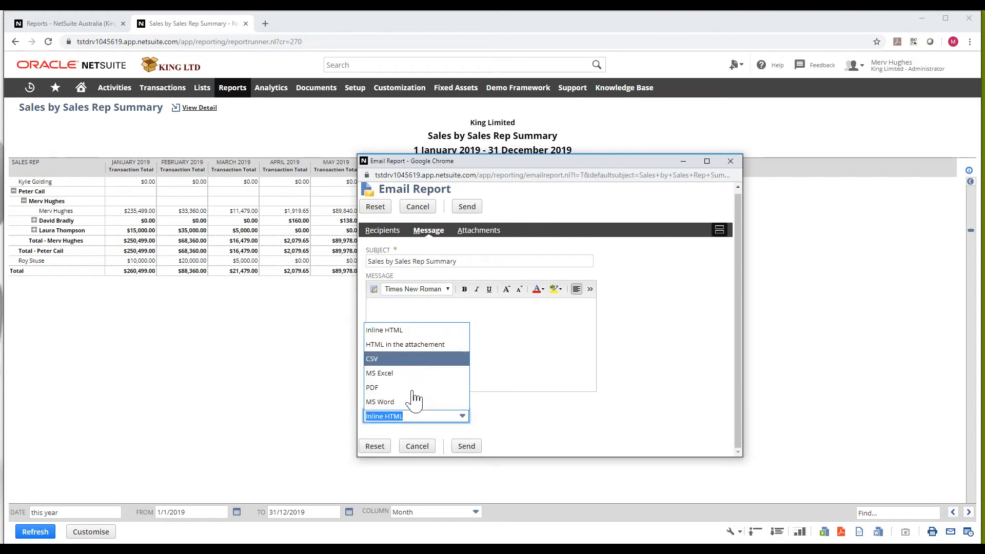
{"action": "left_click", "coordinate": [412, 393]}
{"action": "left_click", "coordinate": [422, 417]}
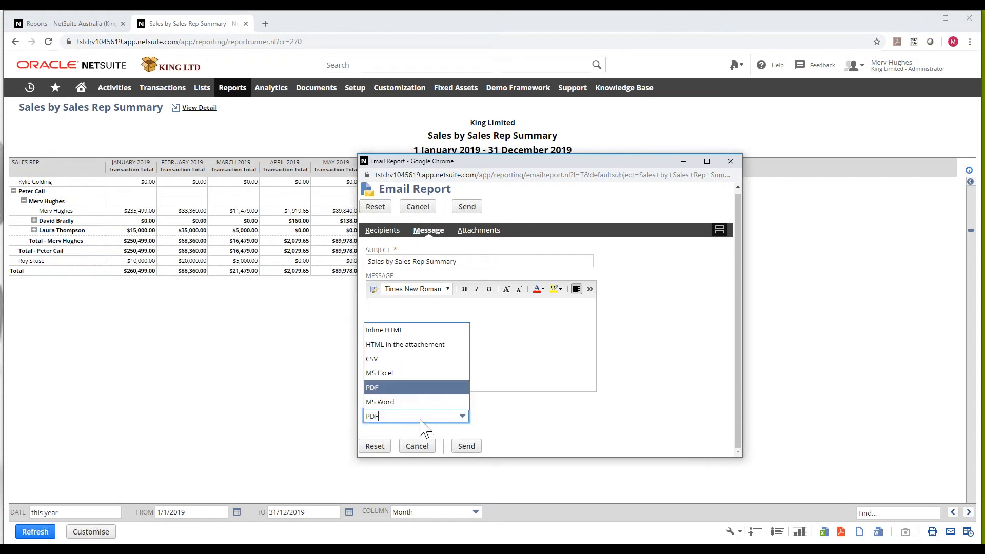
{"action": "left_click", "coordinate": [412, 380]}
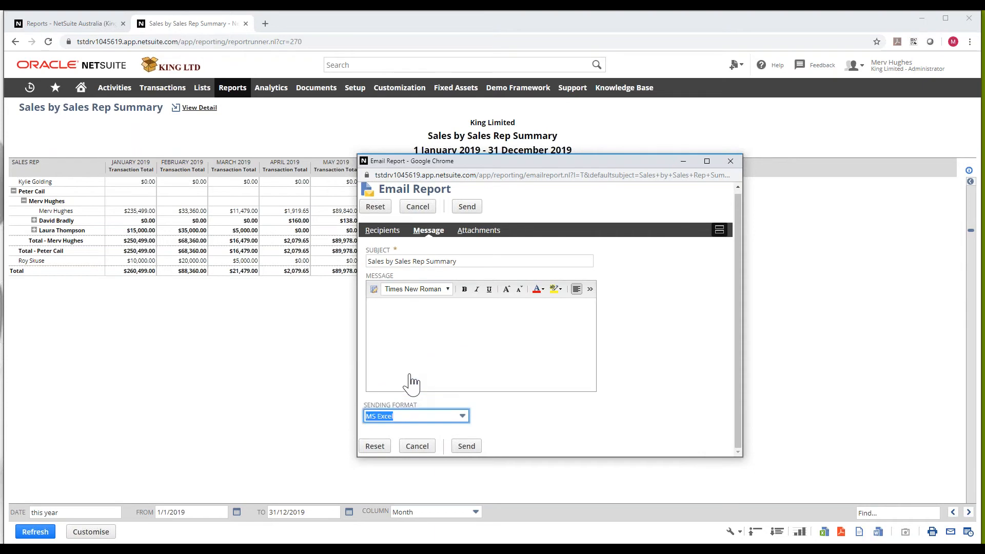
{"action": "left_click", "coordinate": [427, 308]}
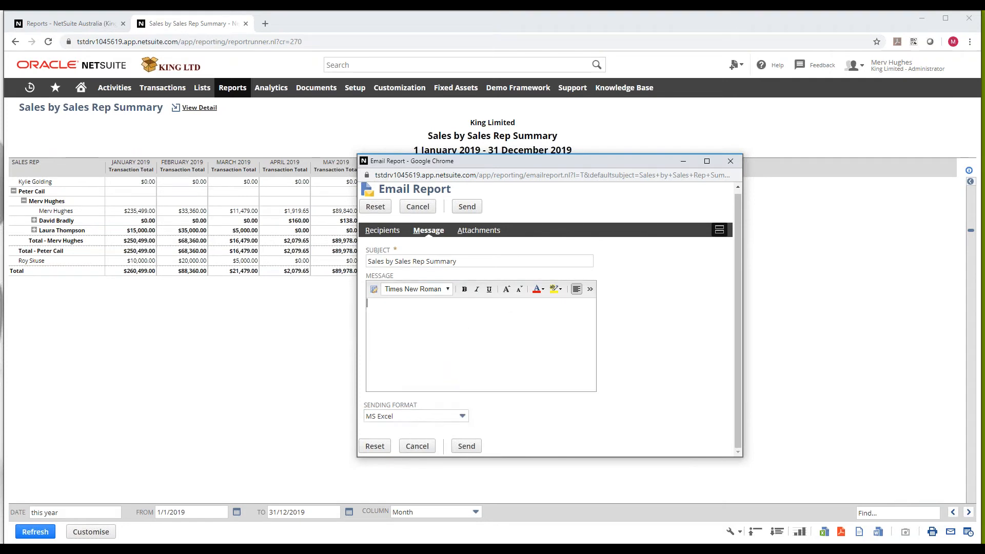
- View the email's attachment options and close the email without sending, discarding its changes
{"action": "left_click", "coordinate": [482, 231]}
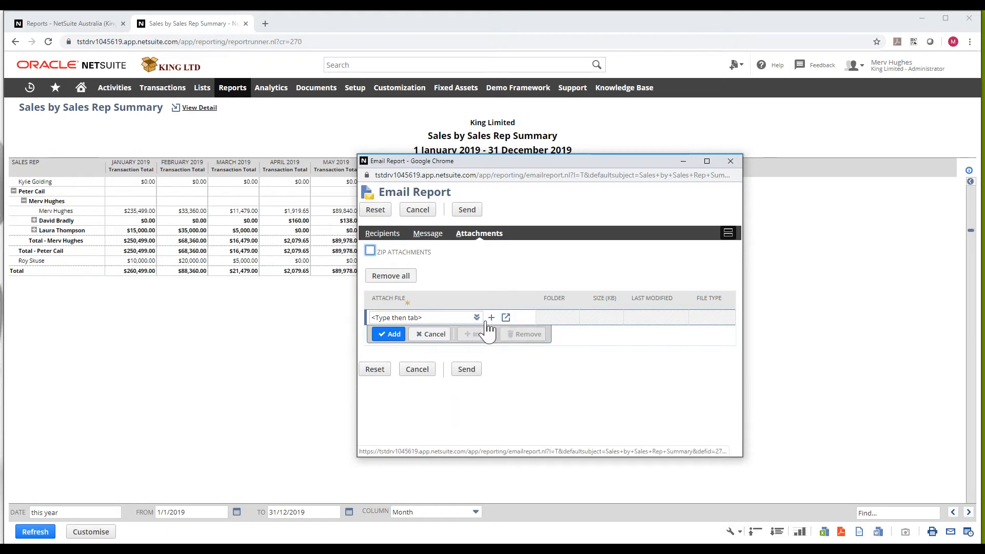
{"action": "left_click", "coordinate": [731, 162]}
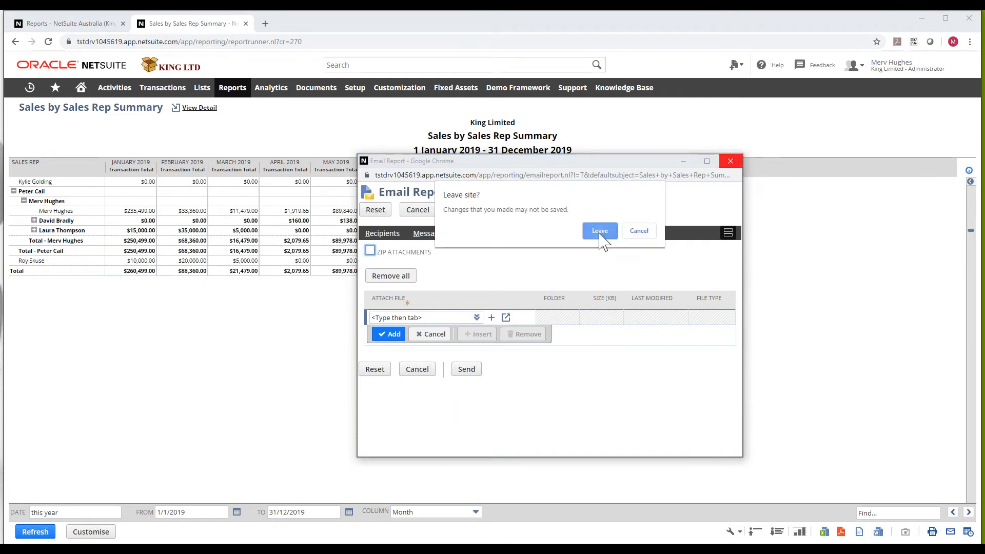
{"action": "left_click", "coordinate": [601, 233]}
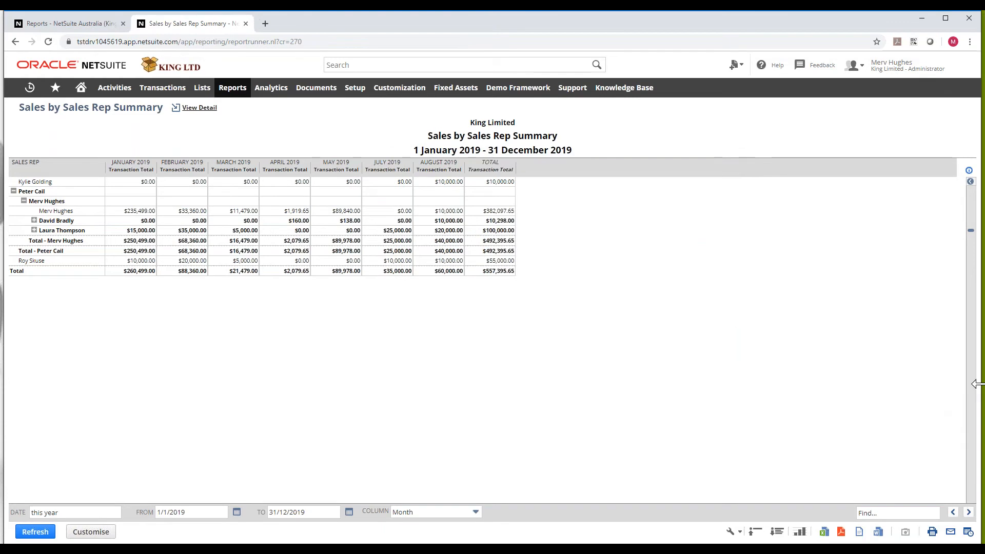
- Search the report for a sales rep's first name with its built-in find, and clear the search text
{"action": "left_click", "coordinate": [884, 513]}
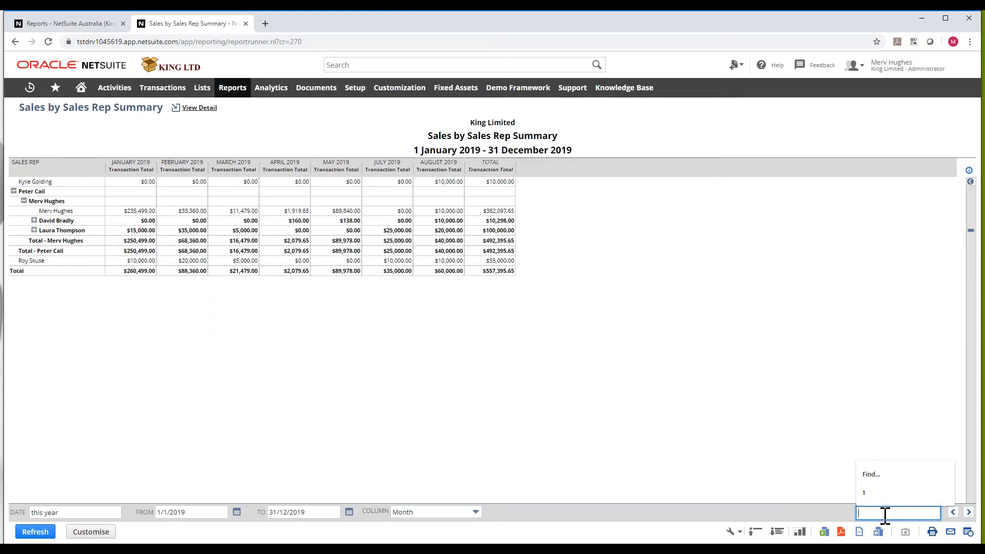
{"action": "type", "text": "Merv"}
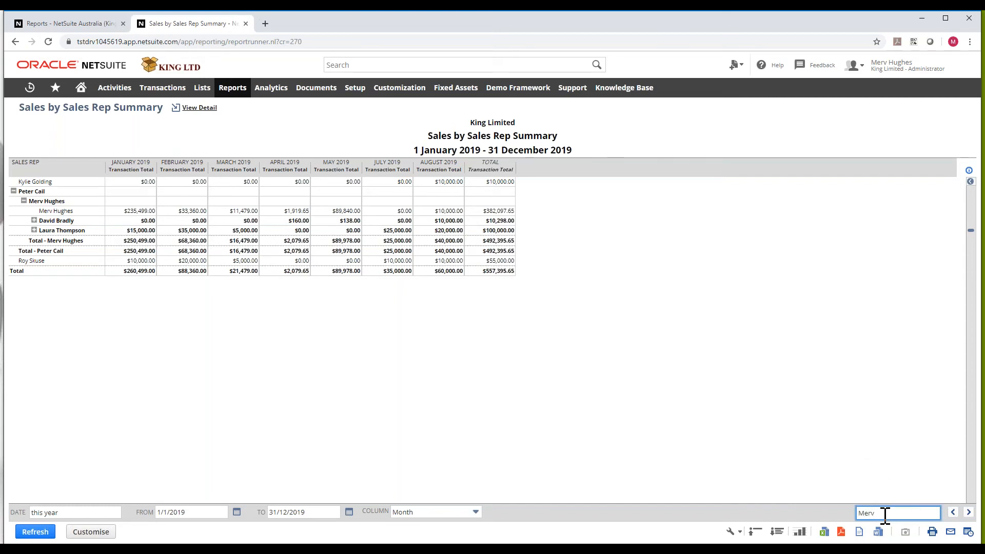
{"action": "key", "text": "Return"}
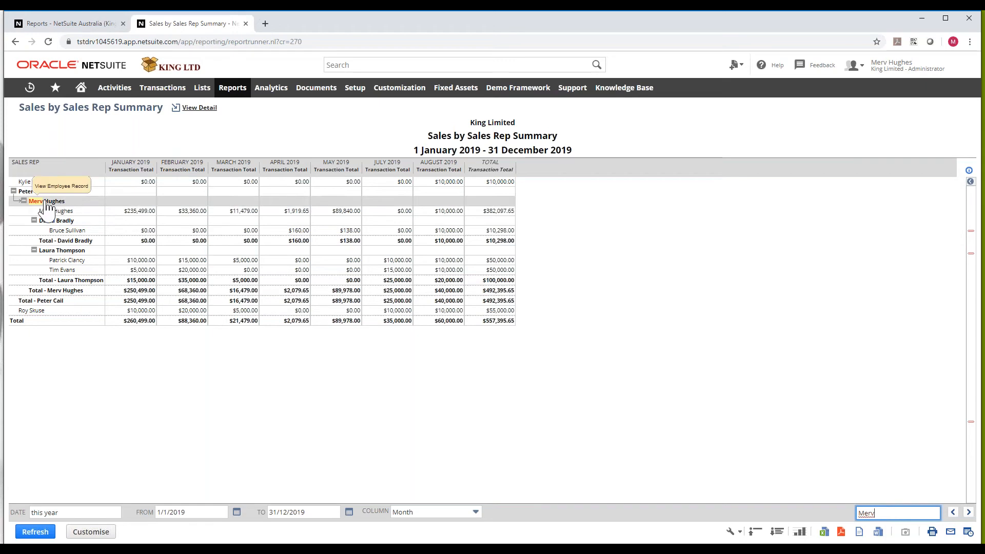
{"action": "key", "text": "BackSpace"}
{"action": "key", "text": "BackSpace"}
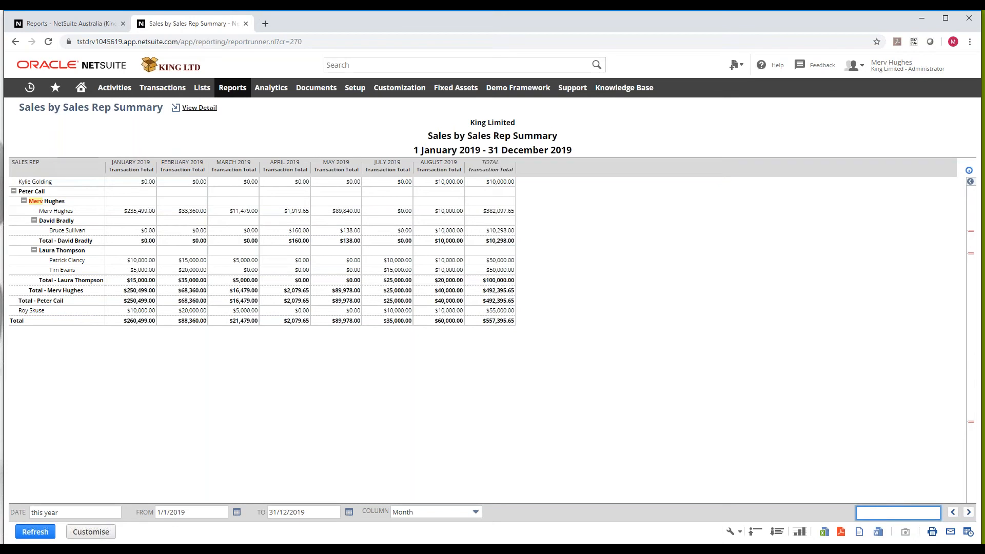
{"action": "left_click", "coordinate": [831, 421]}
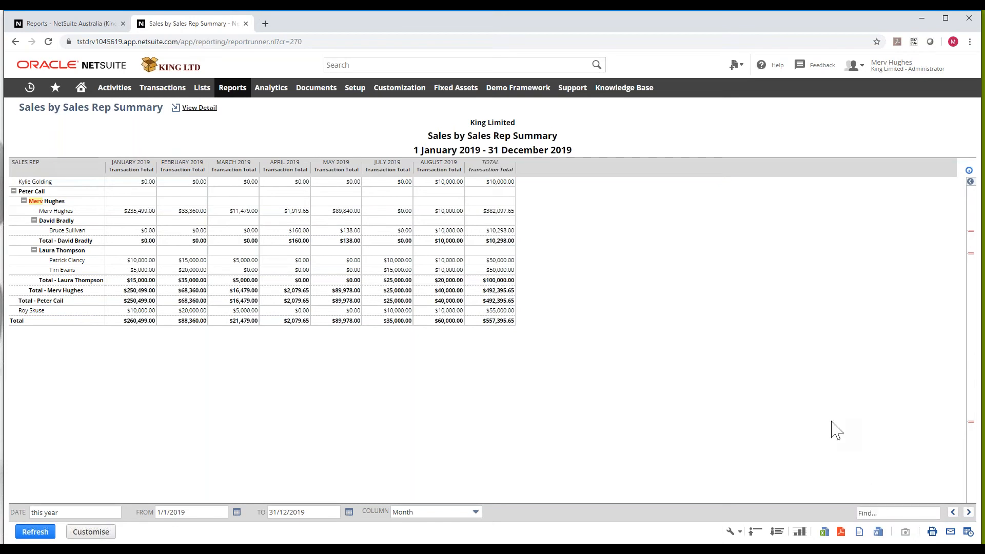
- Search the page for another sales rep's first name using the browser's find, and clear the search text
{"action": "key", "text": "ctrl+f"}
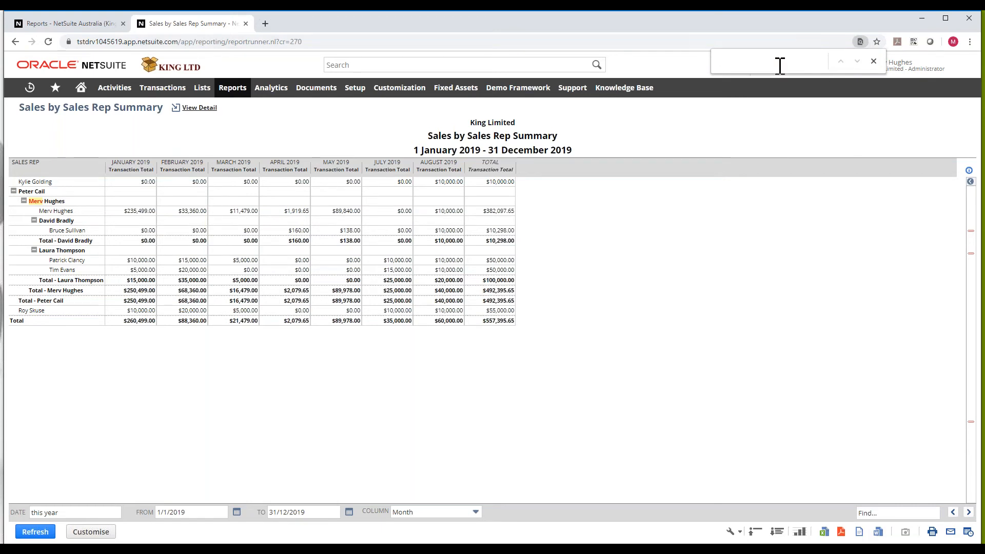
{"action": "type", "text": "Bruce"}
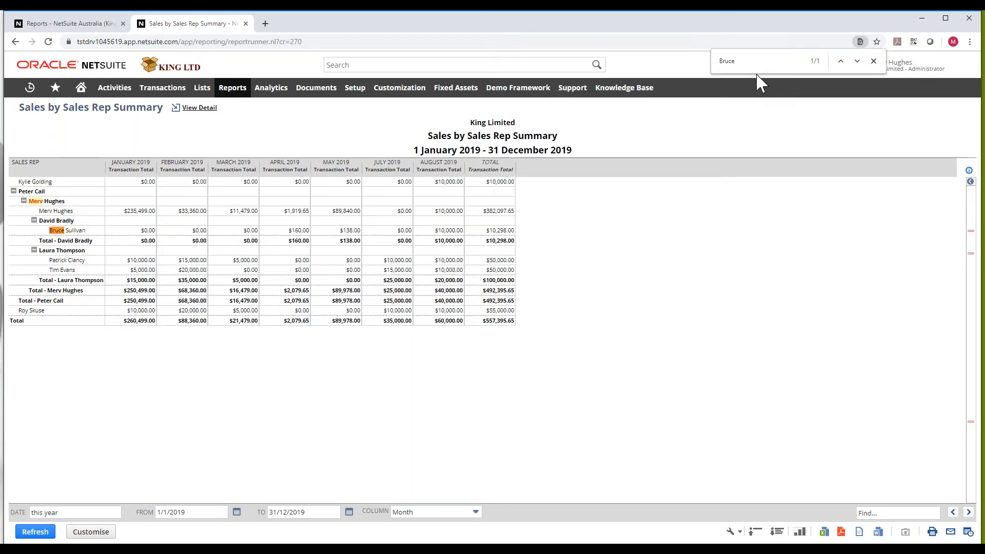
{"action": "double_click", "coordinate": [721, 62]}
{"action": "key", "text": "BackSpace"}
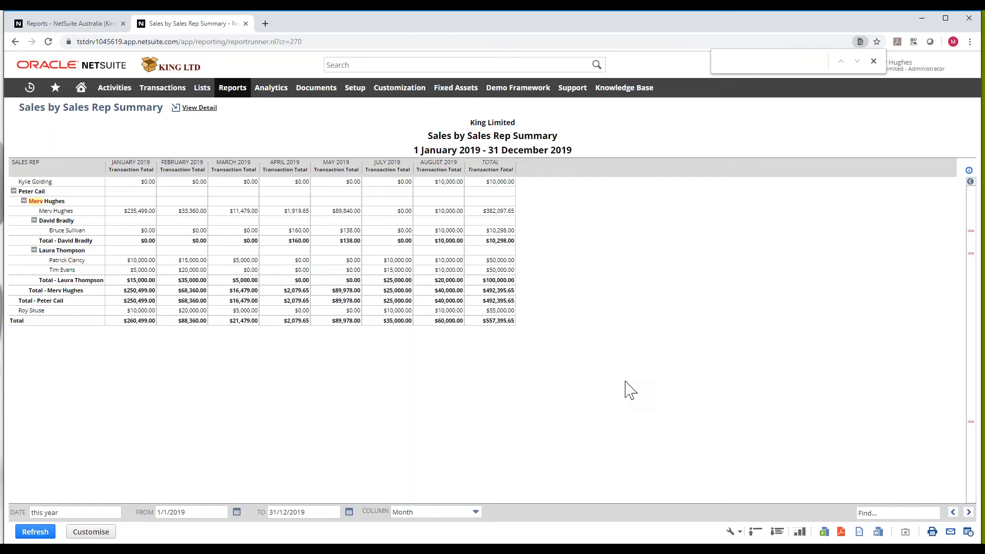
- Open a new schedule for the sales rep summary report and set its start time to 7:00 am
{"action": "left_click", "coordinate": [968, 532]}
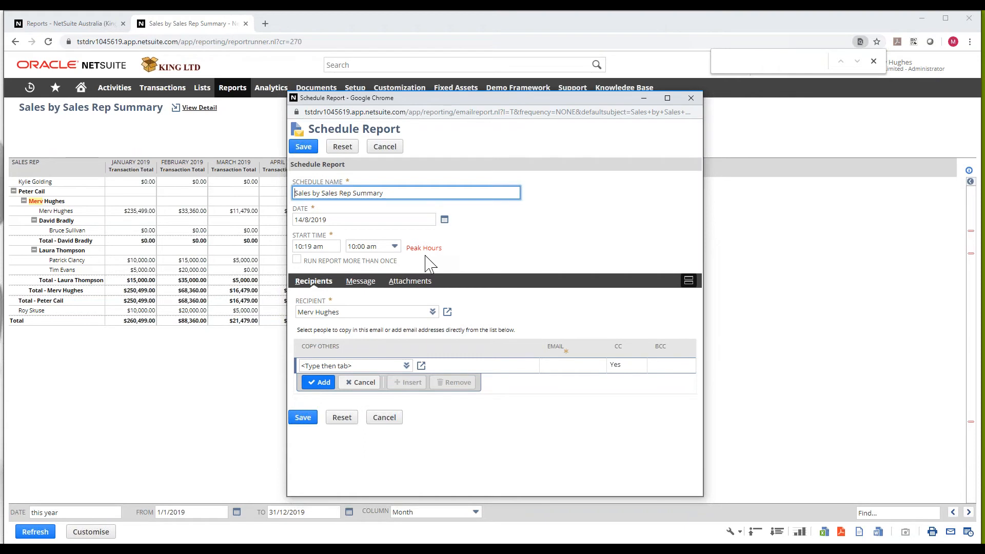
{"action": "double_click", "coordinate": [297, 245]}
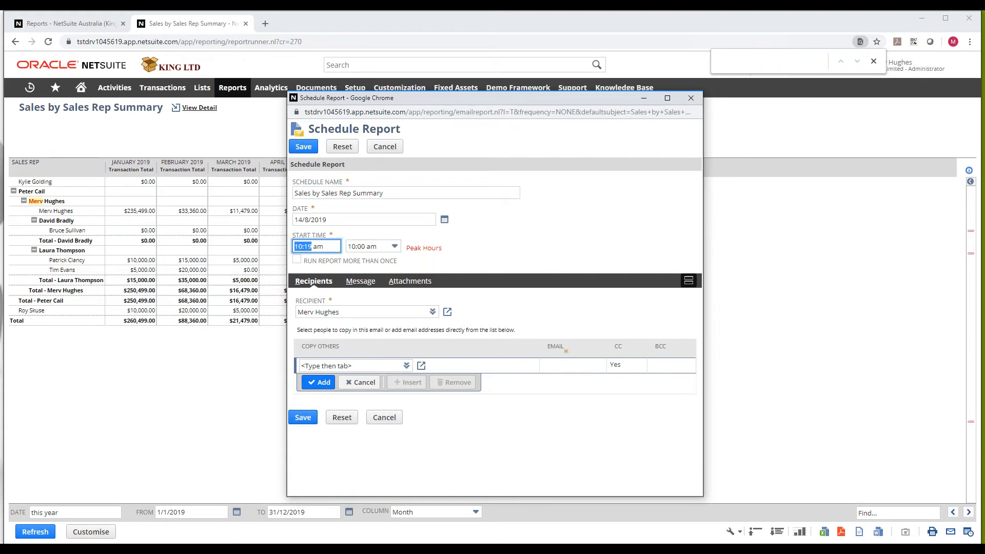
{"action": "type", "text": "7:00"}
{"action": "left_click", "coordinate": [494, 256]}
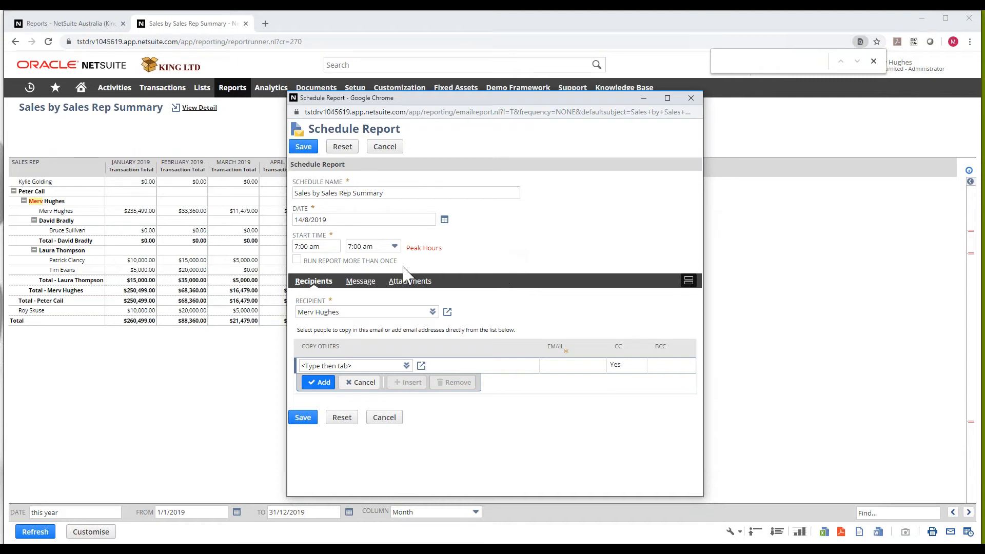
- Make the scheduled report run more than once, as a monthly event on the last Monday of every month
{"action": "left_click", "coordinate": [297, 260]}
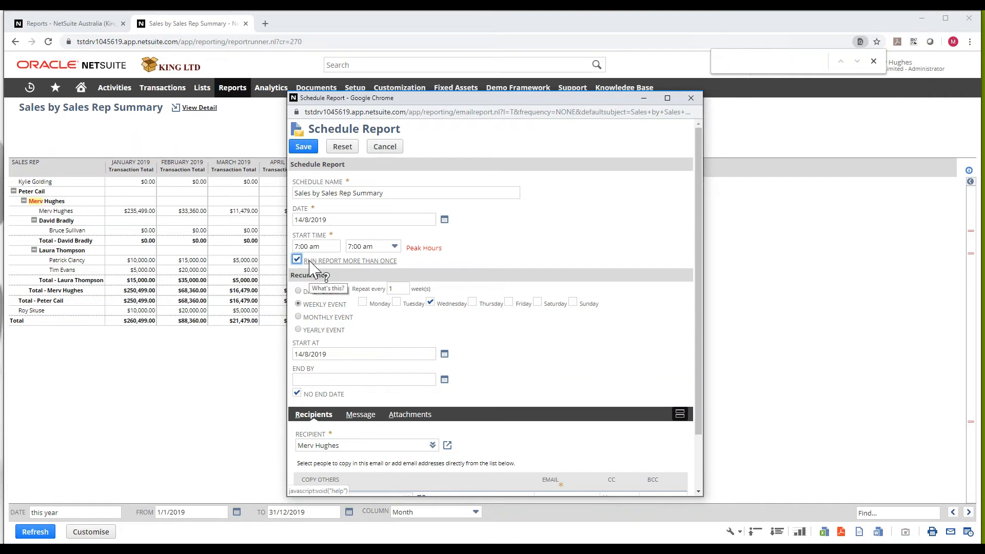
{"action": "left_click", "coordinate": [299, 318]}
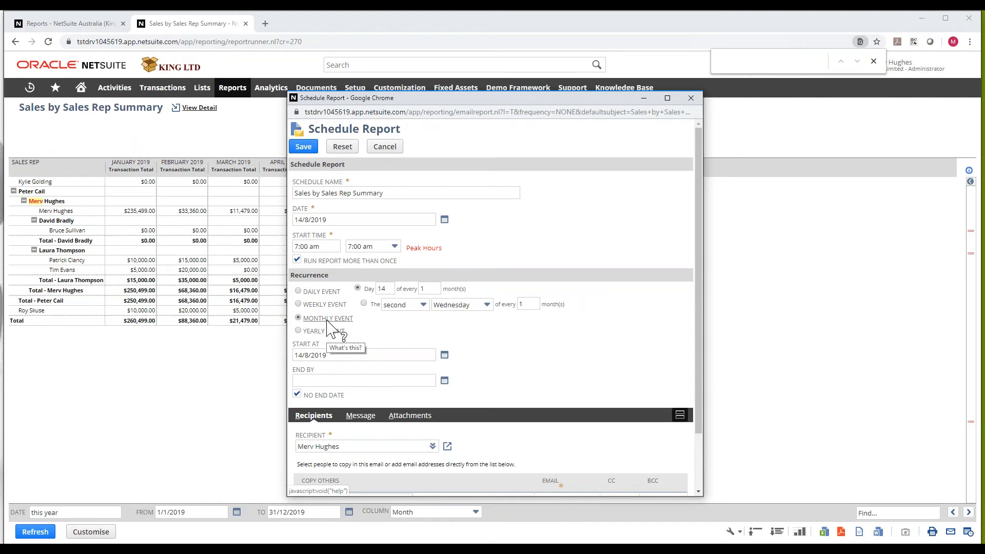
{"action": "left_click", "coordinate": [364, 304]}
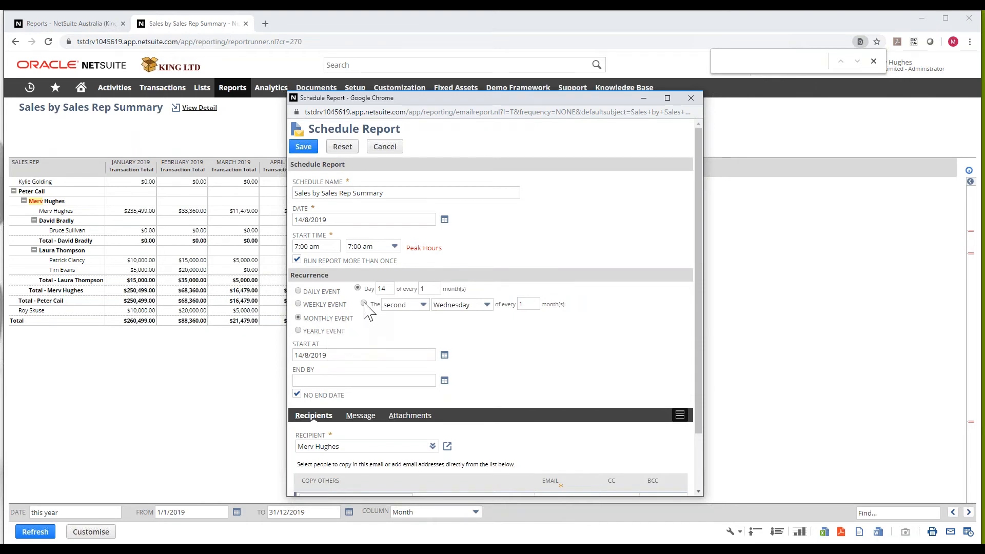
{"action": "left_click", "coordinate": [410, 308]}
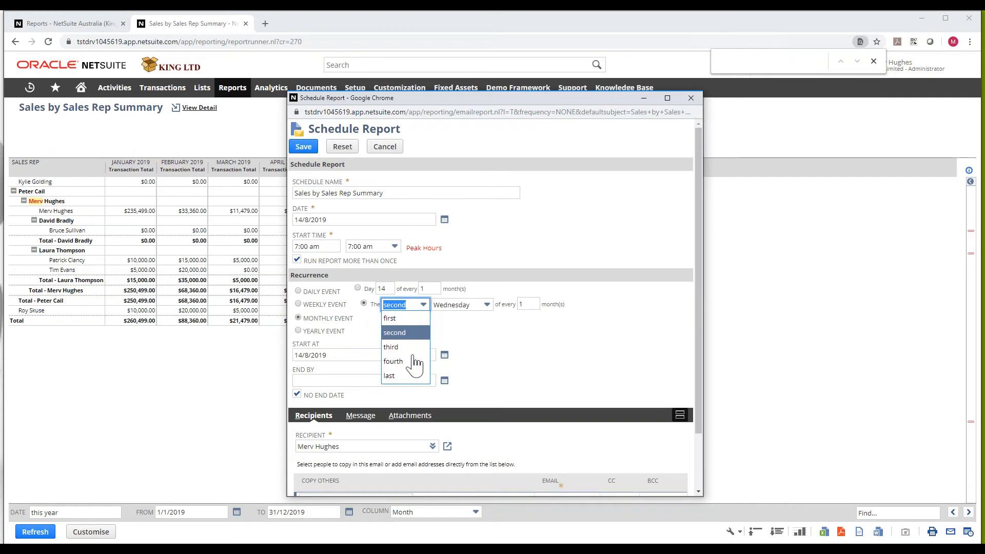
{"action": "key", "text": "Return"}
{"action": "left_click", "coordinate": [482, 305]}
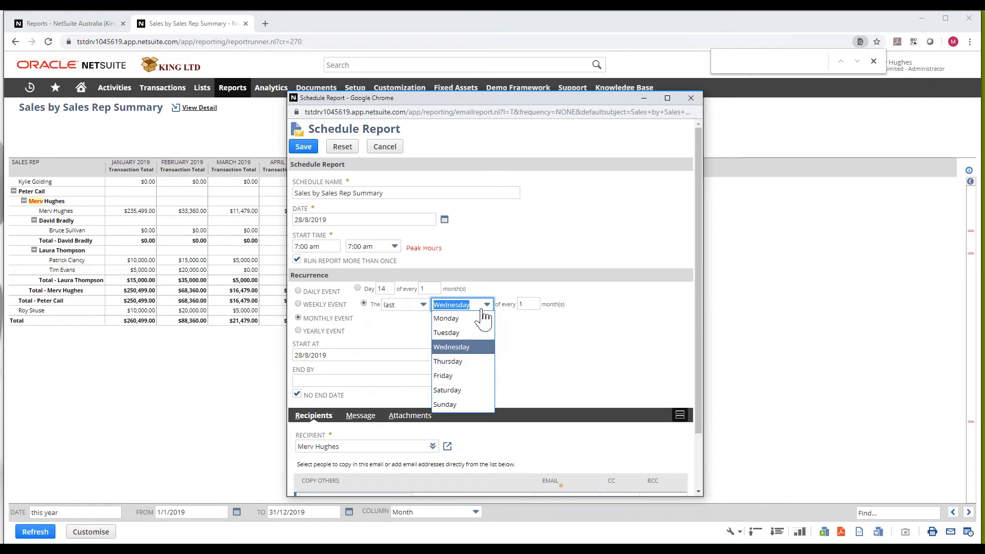
{"action": "left_click", "coordinate": [476, 323]}
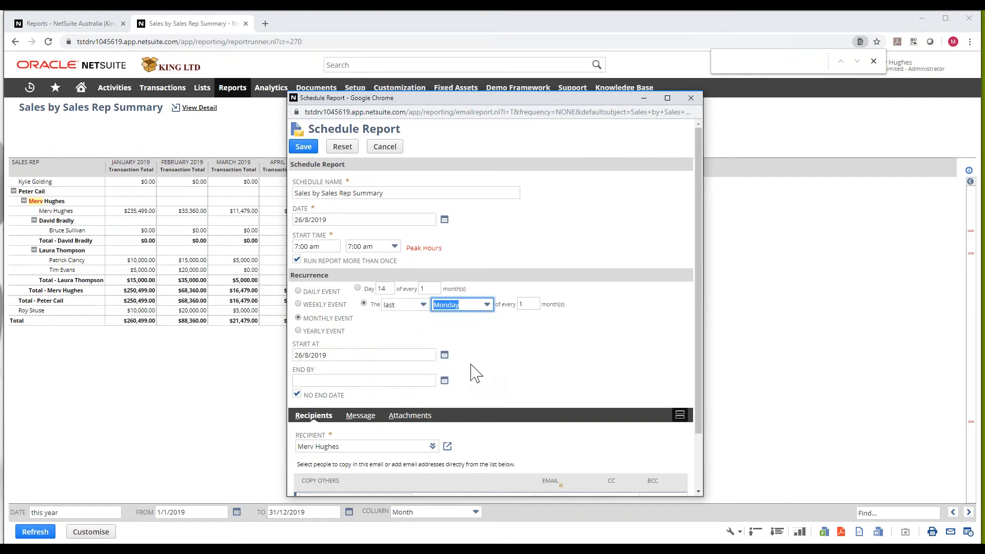
{"action": "left_click", "coordinate": [479, 347]}
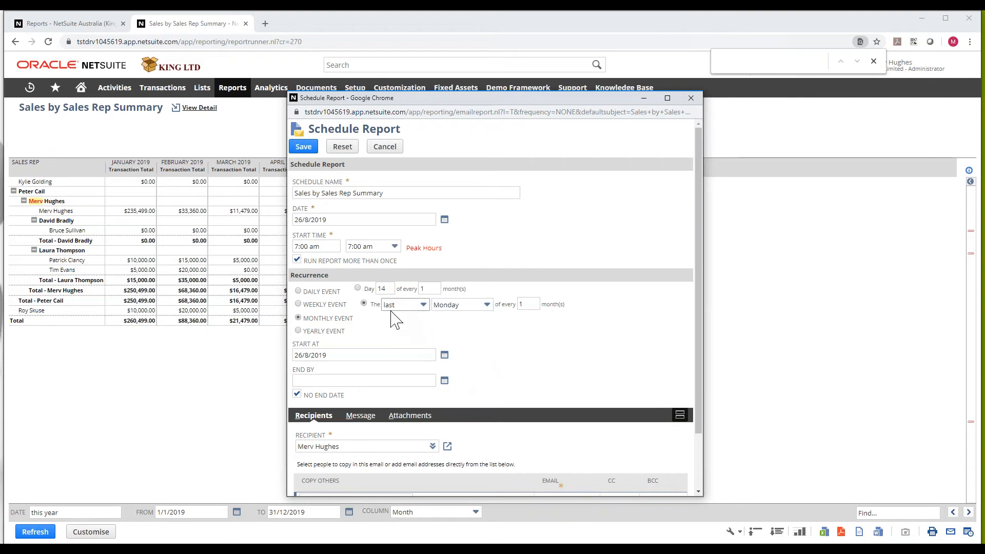
{"action": "left_click", "coordinate": [531, 305]}
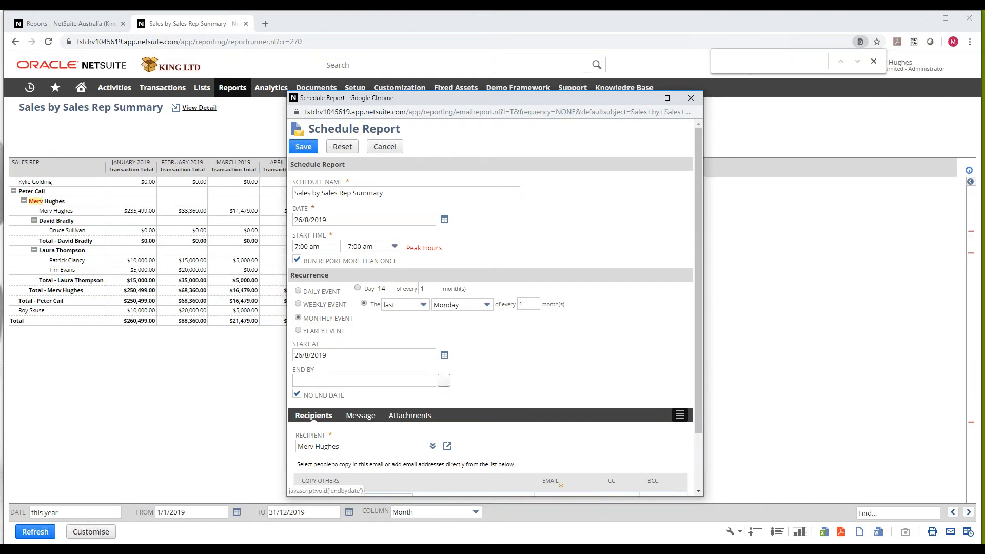
- Set the recurrence to end by 31/8/2020
{"action": "left_click", "coordinate": [444, 380]}
{"action": "left_click", "coordinate": [440, 396]}
{"action": "left_click", "coordinate": [440, 396]}
{"action": "left_click", "coordinate": [440, 395]}
{"action": "left_click", "coordinate": [439, 396]}
{"action": "left_click", "coordinate": [439, 396]}
{"action": "left_click", "coordinate": [439, 396]}
{"action": "left_click", "coordinate": [440, 396]}
{"action": "left_click", "coordinate": [440, 396]}
{"action": "left_click", "coordinate": [440, 396]}
{"action": "left_click", "coordinate": [439, 396]}
{"action": "left_click", "coordinate": [440, 396]}
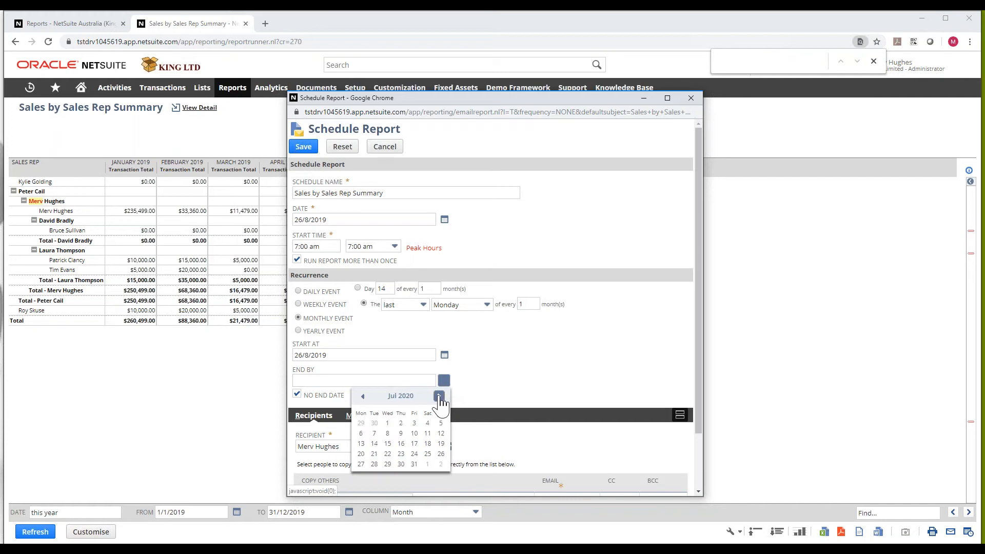
{"action": "left_click", "coordinate": [440, 396]}
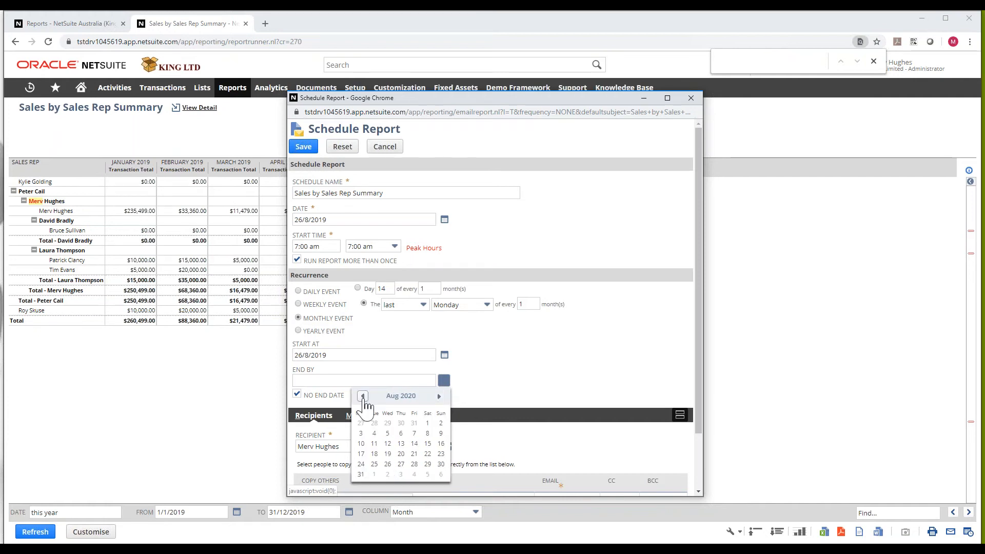
{"action": "left_click", "coordinate": [361, 474]}
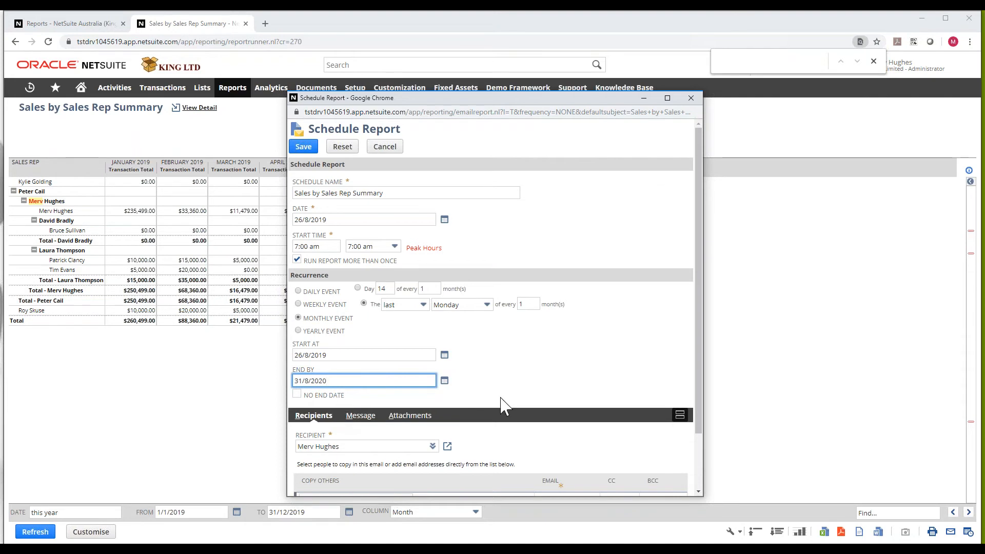
- Filter the recipient list to Employee and choose a different employee as the scheduled report's main recipient
{"action": "scroll", "coordinate": [503, 406], "scroll_direction": "down", "scroll_amount": 2}
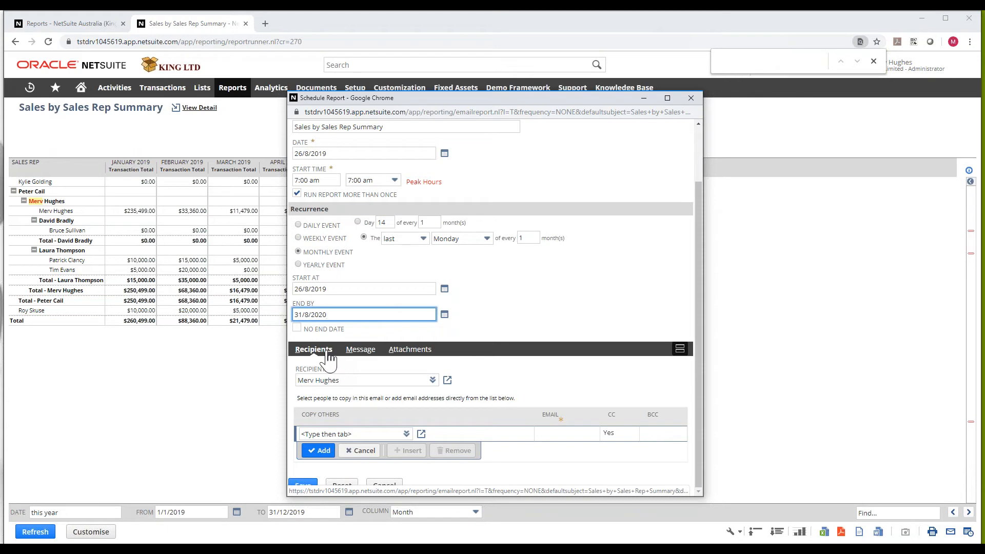
{"action": "left_click", "coordinate": [405, 434]}
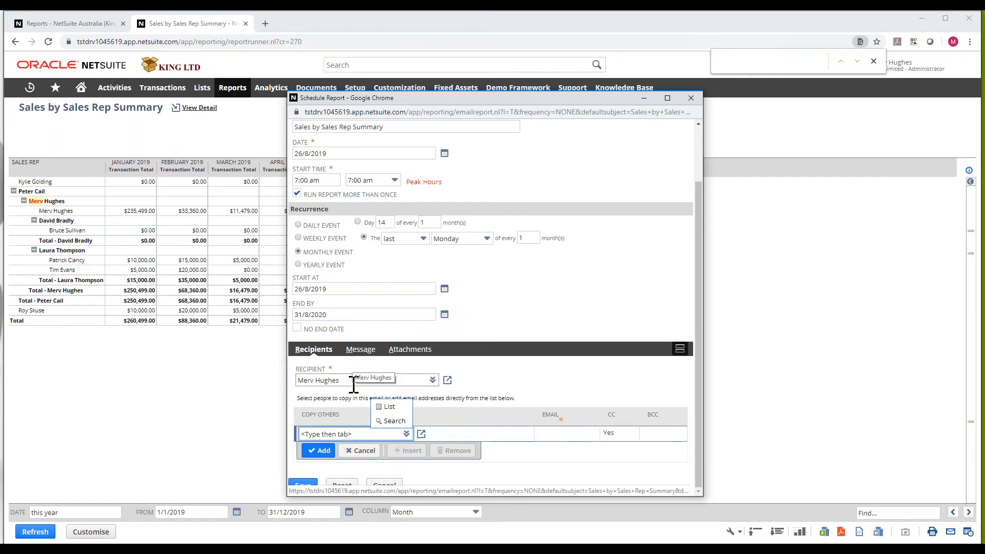
{"action": "left_click", "coordinate": [490, 390]}
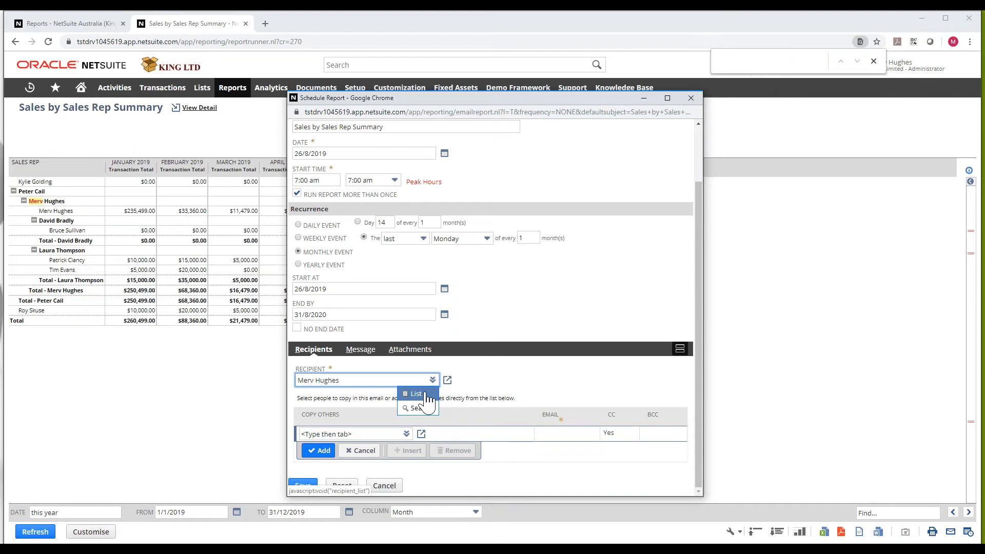
{"action": "left_click", "coordinate": [425, 394]}
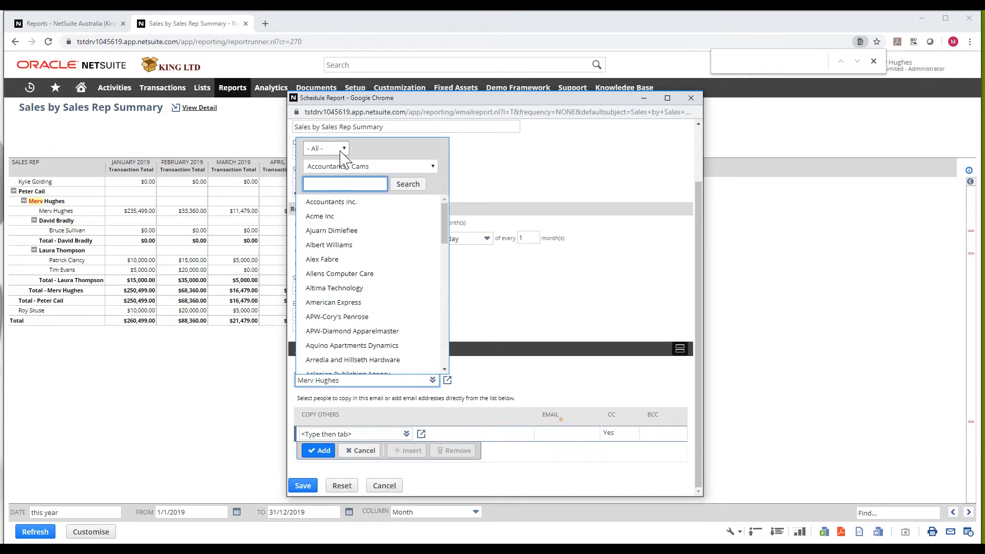
{"action": "left_click", "coordinate": [341, 151]}
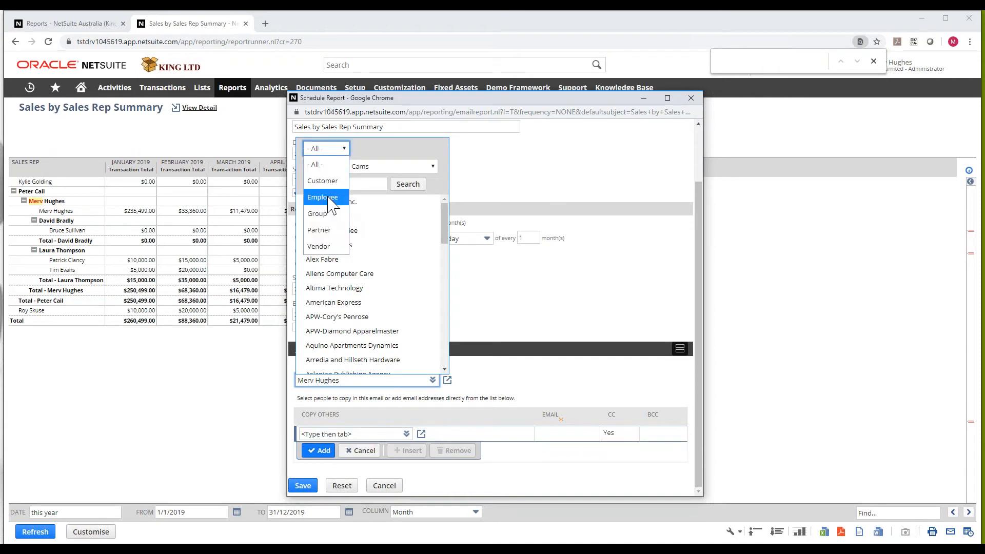
{"action": "left_click", "coordinate": [329, 203]}
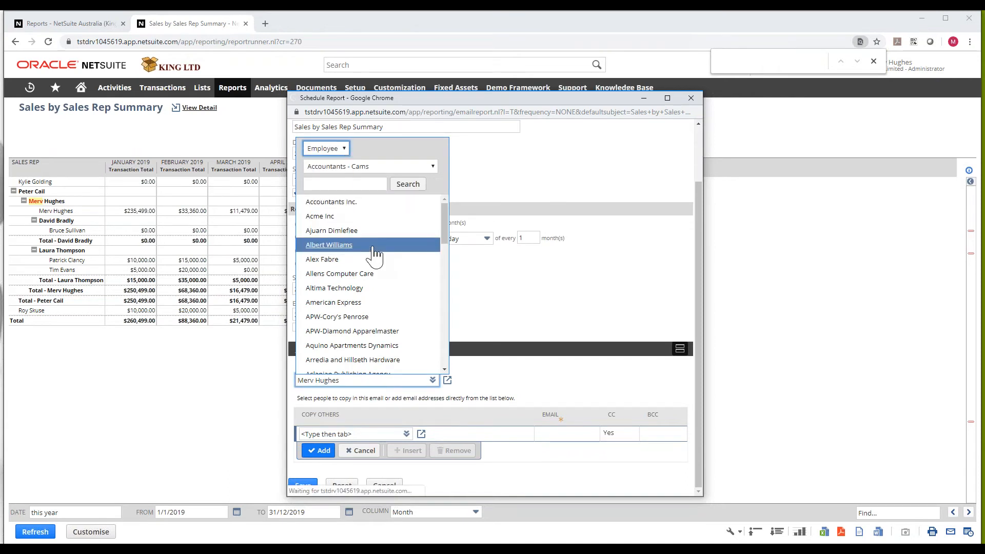
{"action": "left_click", "coordinate": [354, 207]}
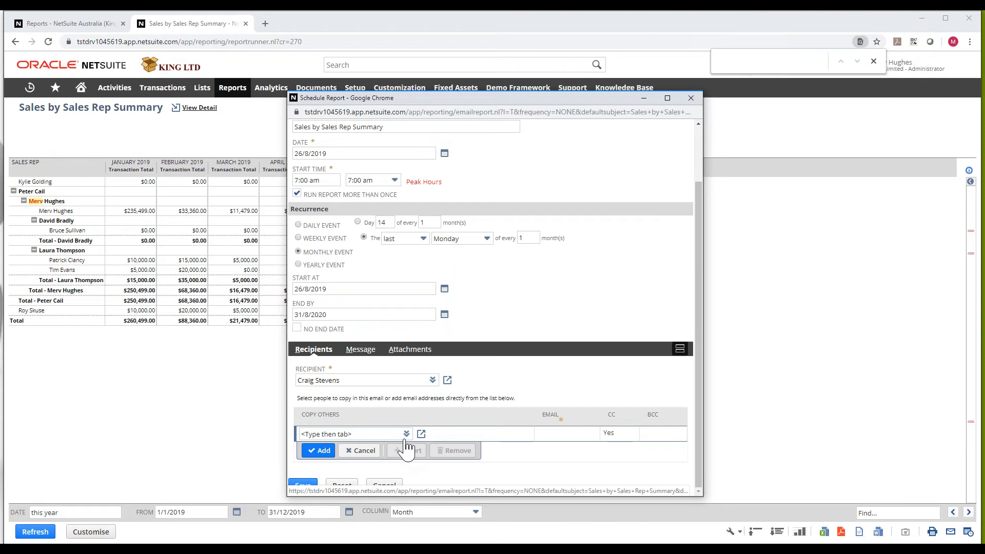
- Pick another employee from the Employee-filtered list and add them as a copied recipient of the scheduled report
{"action": "mouse_move", "coordinate": [406, 434]}
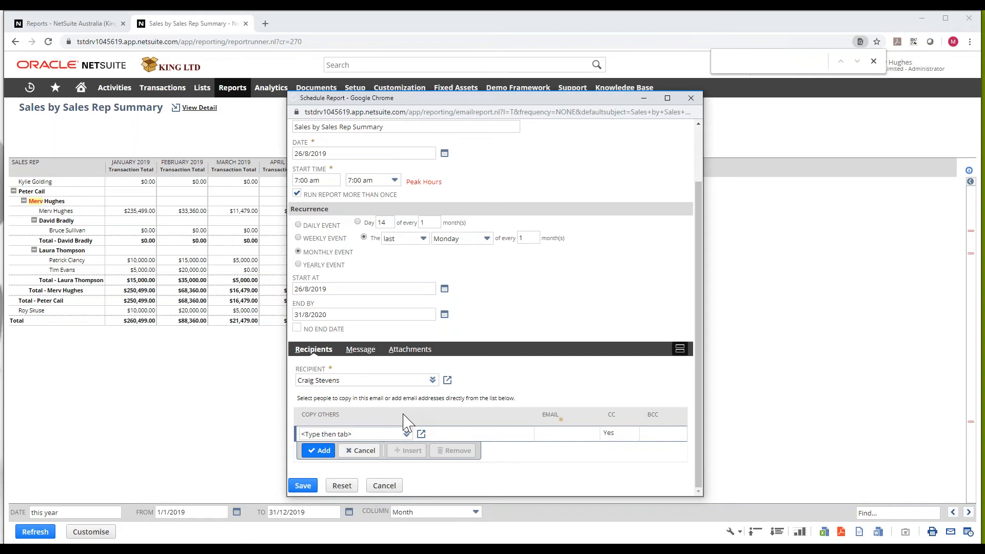
{"action": "left_click", "coordinate": [407, 434]}
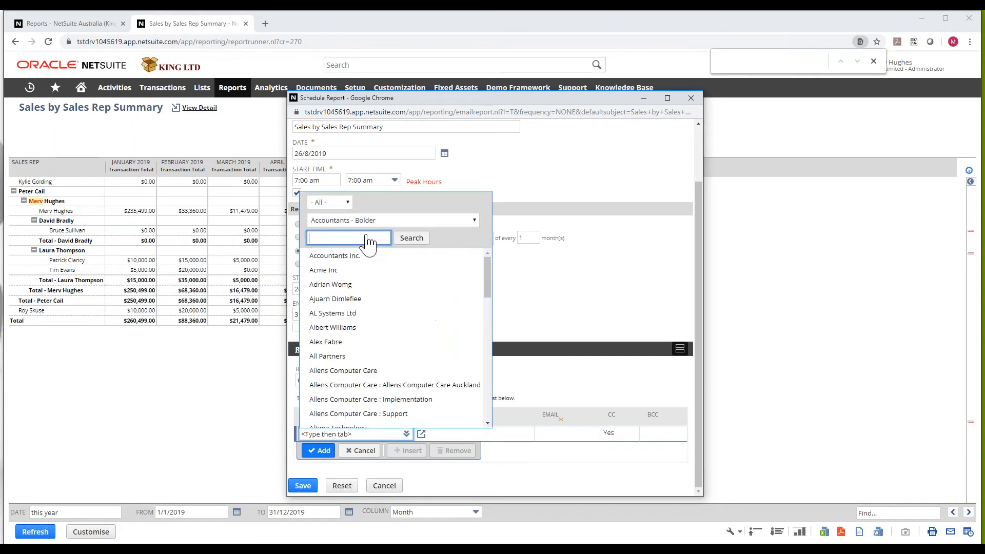
{"action": "left_click", "coordinate": [342, 203]}
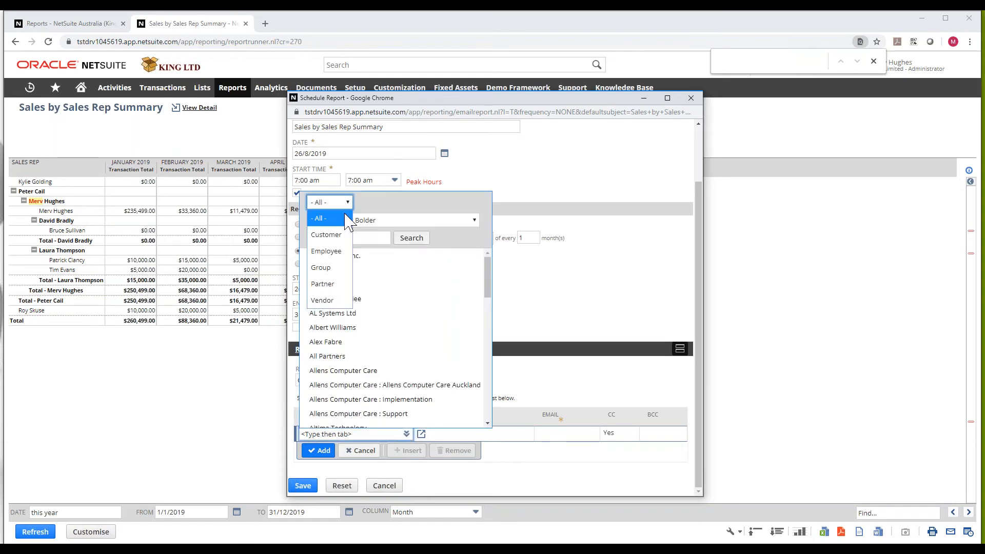
{"action": "left_click", "coordinate": [340, 251]}
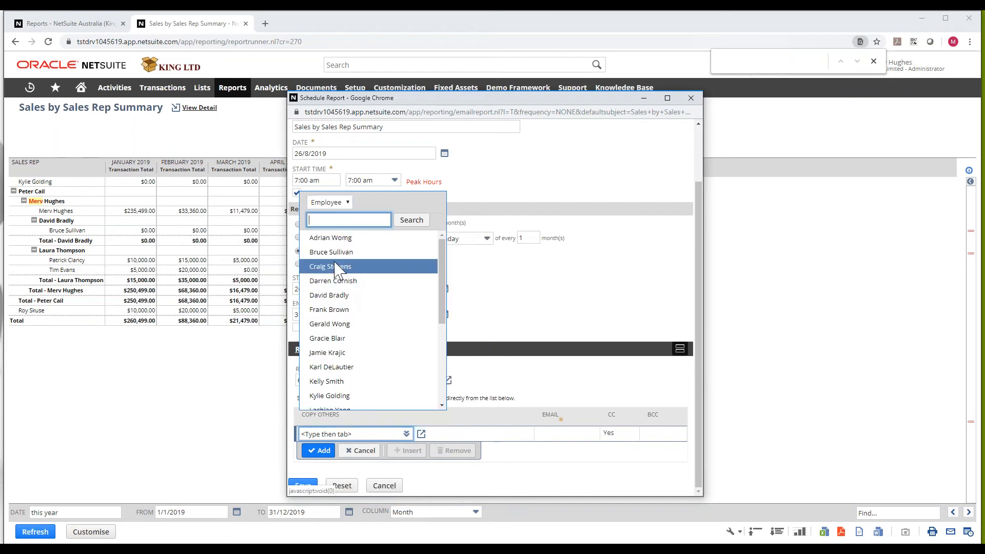
{"action": "left_click", "coordinate": [331, 221]}
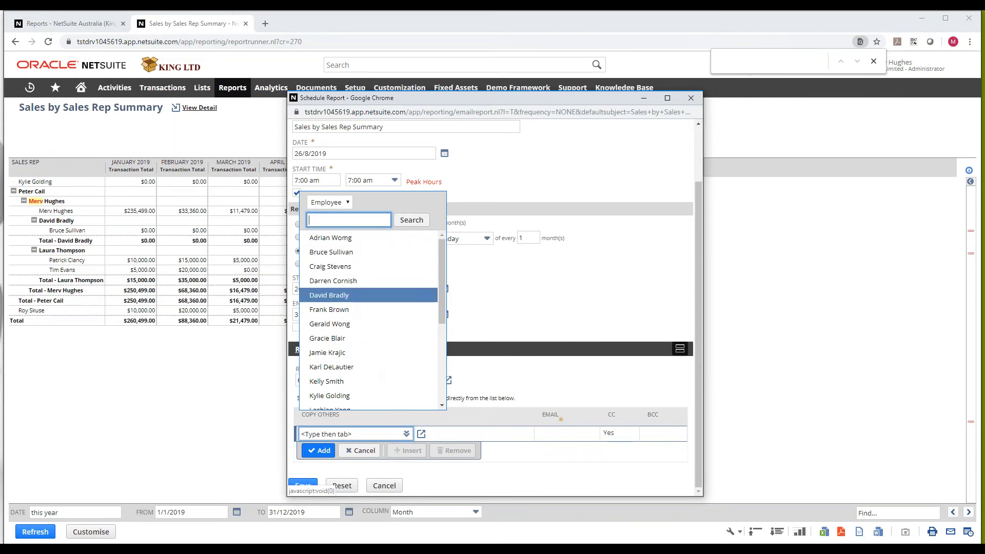
{"action": "left_click", "coordinate": [328, 295]}
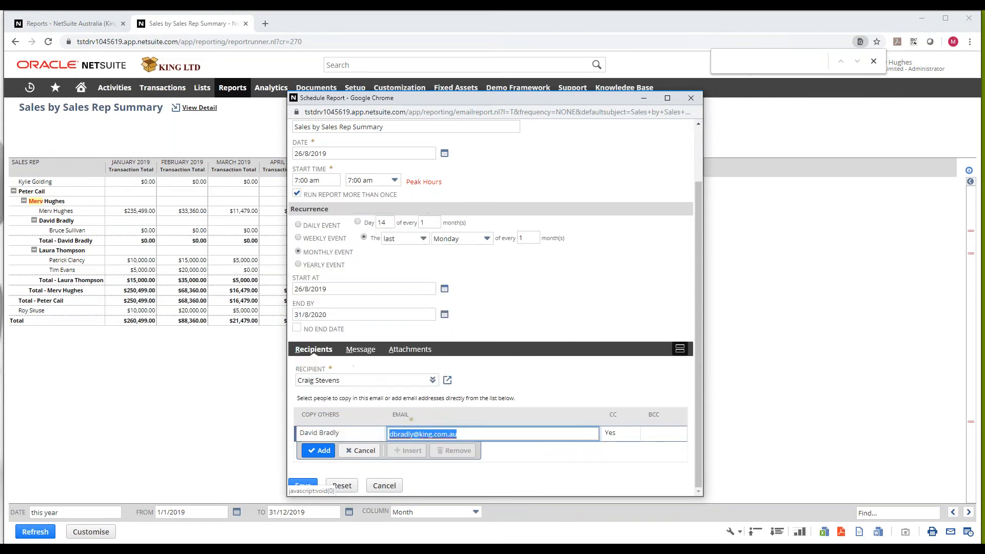
{"action": "left_click", "coordinate": [320, 451]}
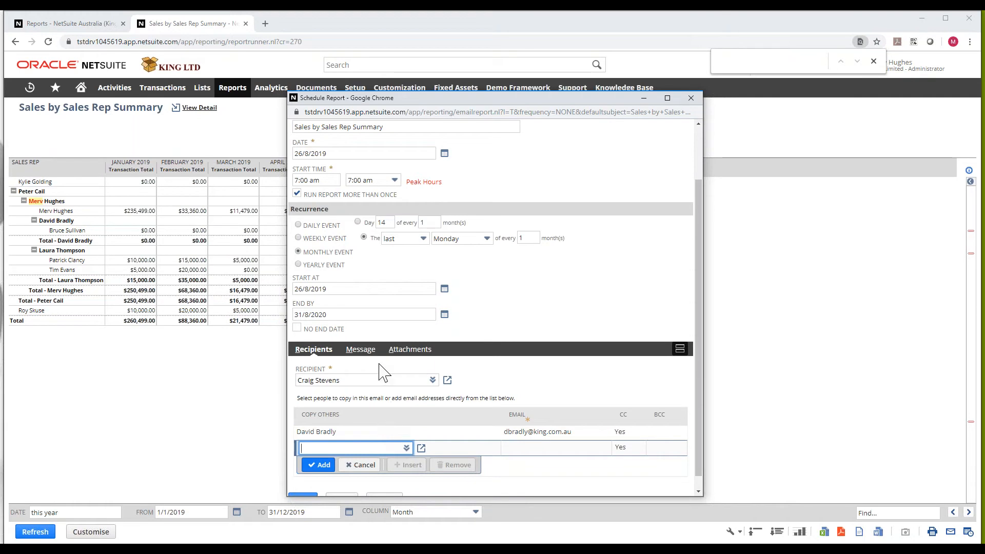
- In the scheduled report's message settings, leave the message body blank and set the sending format to MS Excel
{"action": "left_click", "coordinate": [365, 350]}
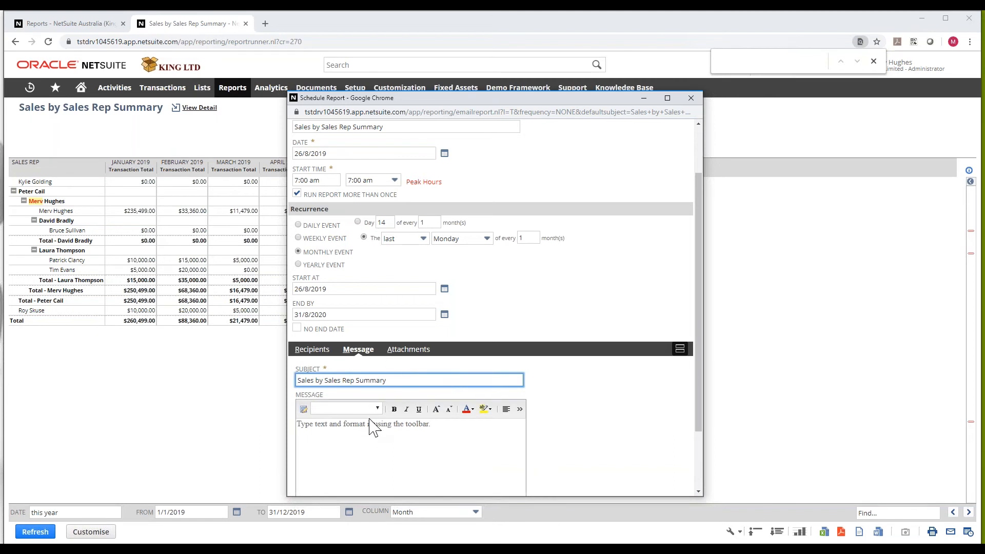
{"action": "scroll", "coordinate": [384, 438], "scroll_direction": "down", "scroll_amount": 3}
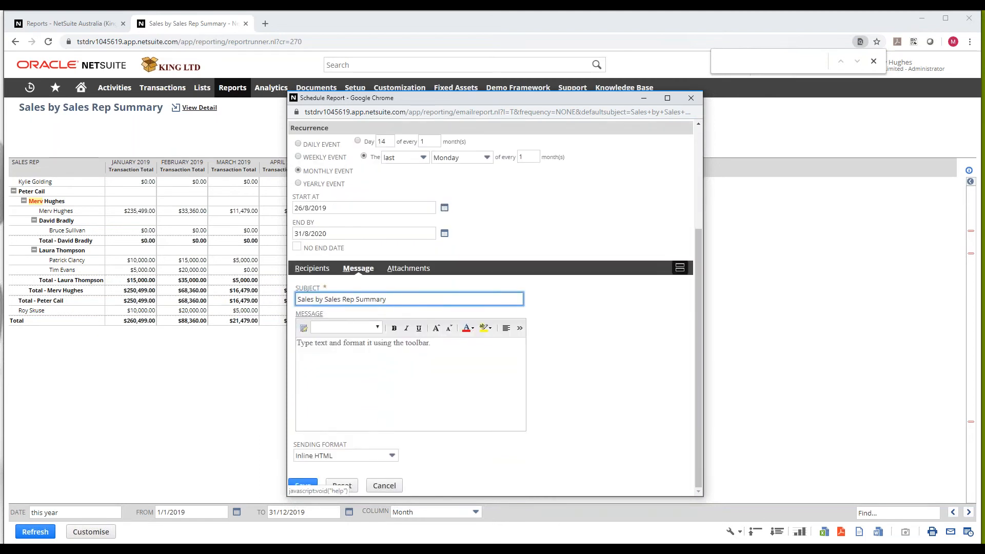
{"action": "left_click", "coordinate": [334, 352]}
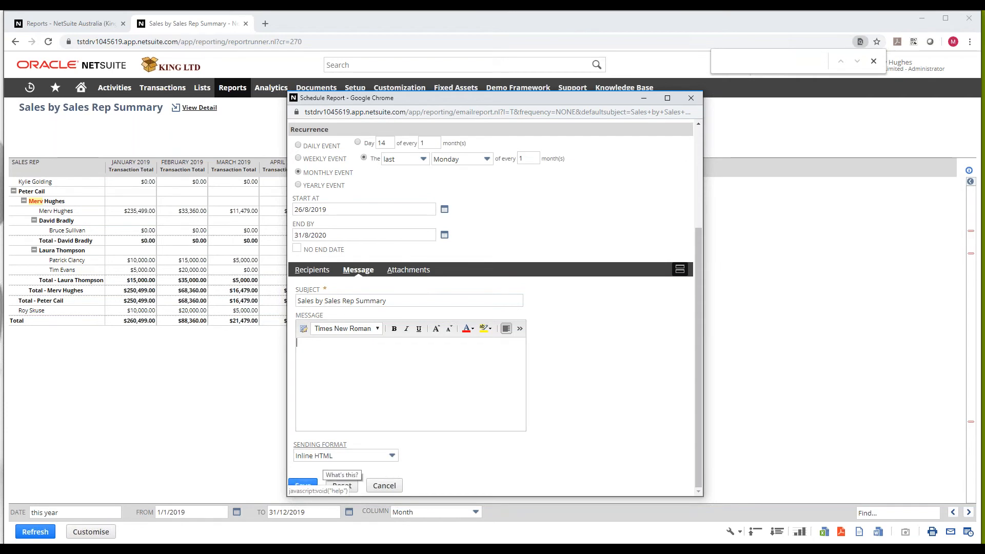
{"action": "left_click", "coordinate": [378, 457]}
{"action": "left_click", "coordinate": [334, 412]}
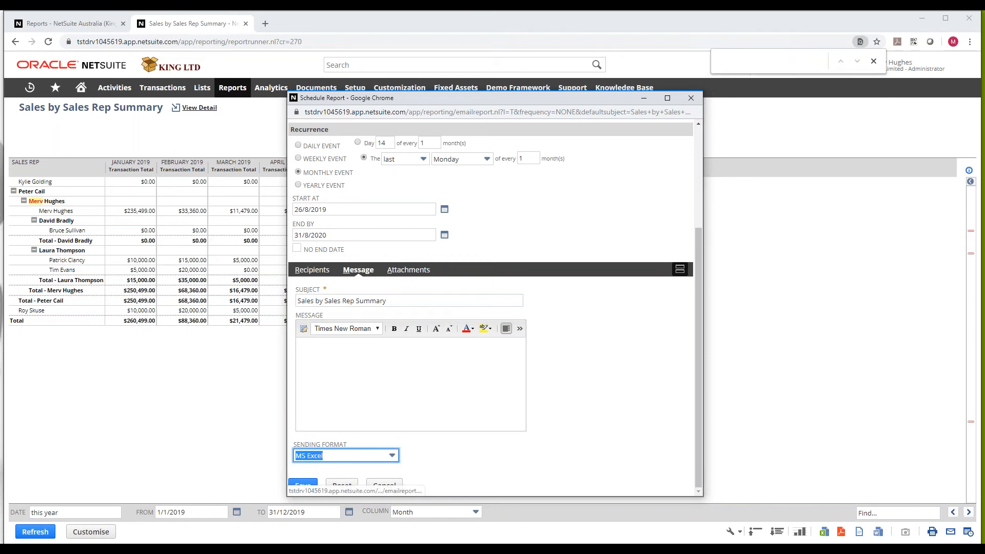
- View the attachment options and save the report schedule, accepting the blank message body
{"action": "left_click", "coordinate": [408, 270]}
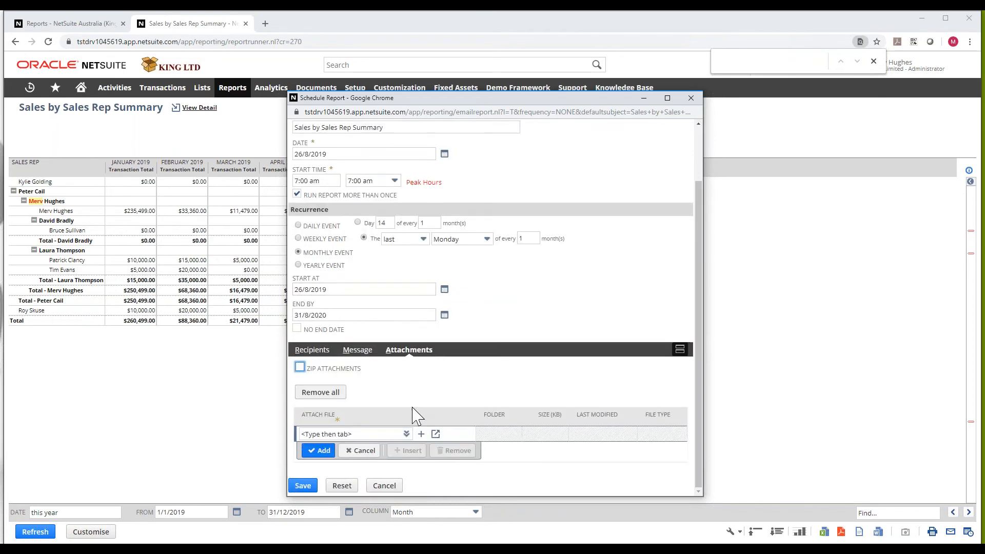
{"action": "scroll", "coordinate": [406, 405], "scroll_direction": "up", "scroll_amount": 1}
{"action": "scroll", "coordinate": [405, 405], "scroll_direction": "up", "scroll_amount": 2}
{"action": "left_click", "coordinate": [303, 147]}
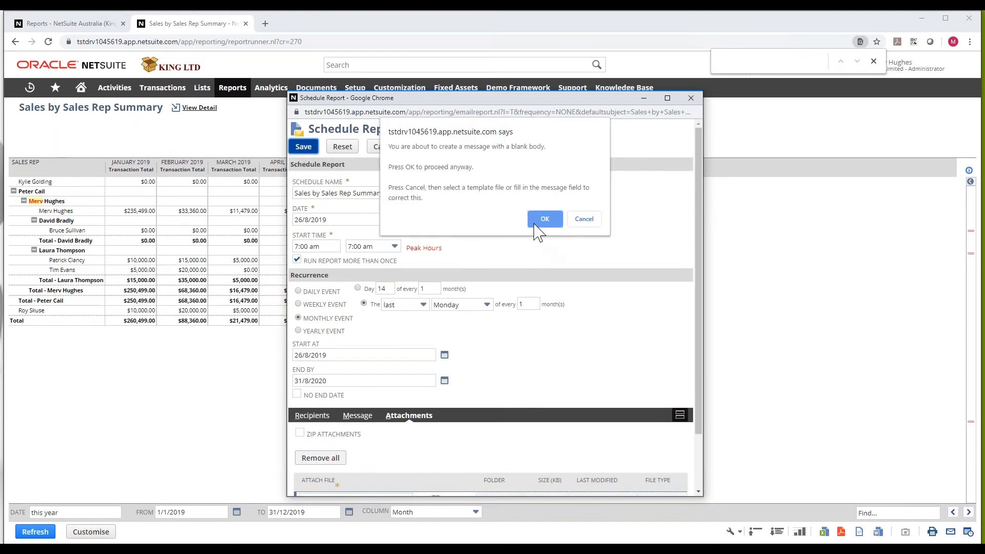
{"action": "left_click", "coordinate": [533, 226]}
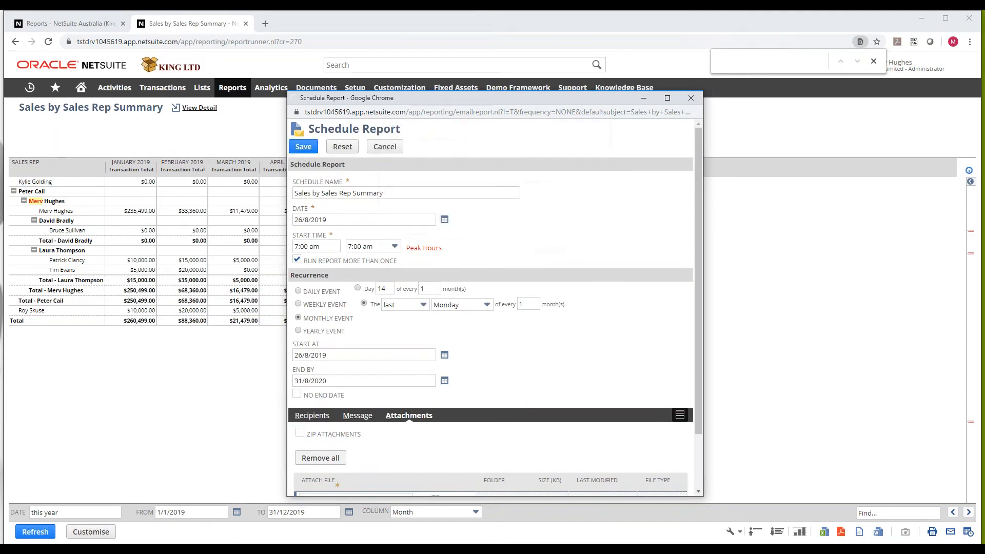
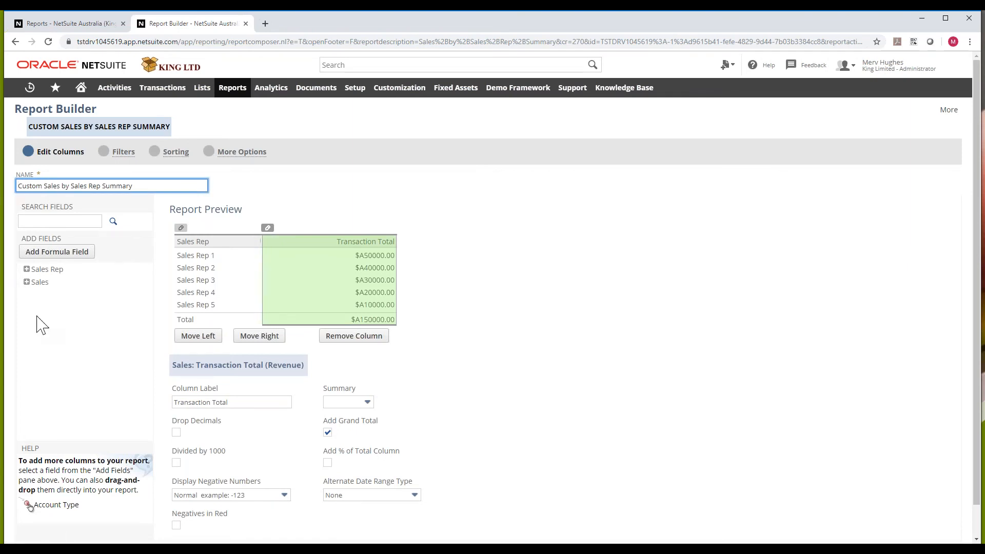
- Rename the customised report as "SALES: Total Sales by Rep and Customer"
{"action": "left_click_drag", "start_coordinate": [149, 188], "coordinate": [10, 173]}
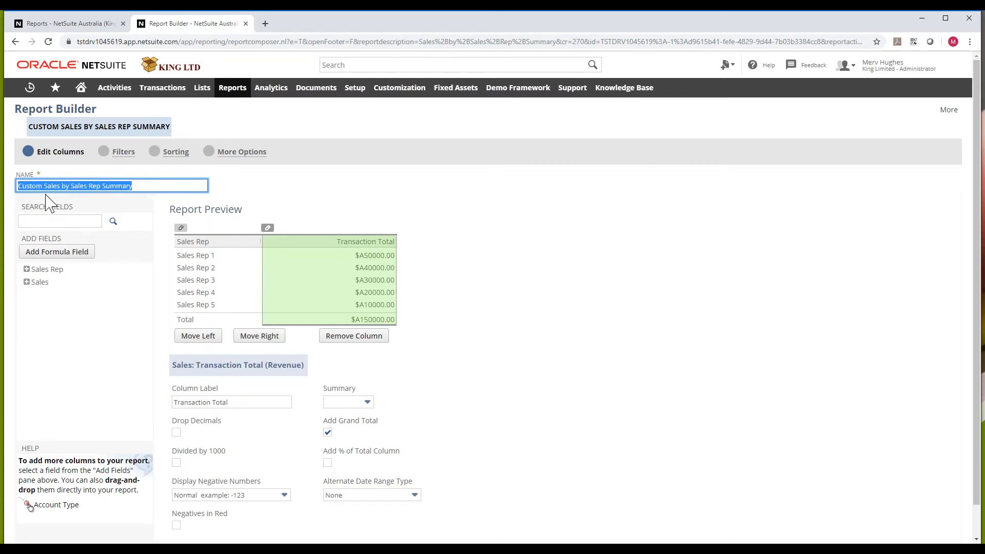
{"action": "type", "text": "KING:"}
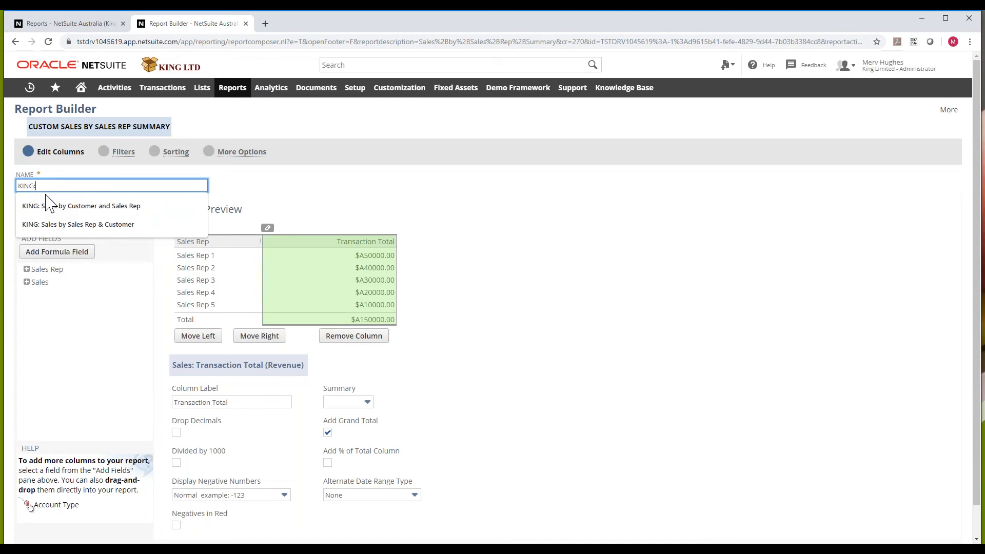
{"action": "key", "text": "BackSpace"}
{"action": "key", "text": "BackSpace"}
{"action": "key", "text": "BackSpace"}
{"action": "key", "text": "BackSpace"}
{"action": "type", "text": "SA"}
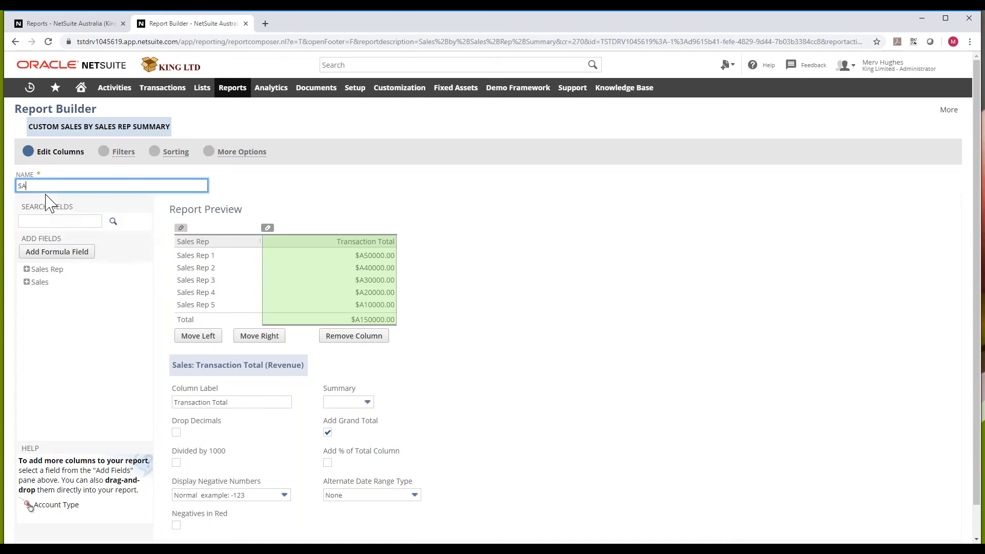
{"action": "type", "text": "LES:"}
{"action": "type", "text": "Total Sales by Rep and Customer"}
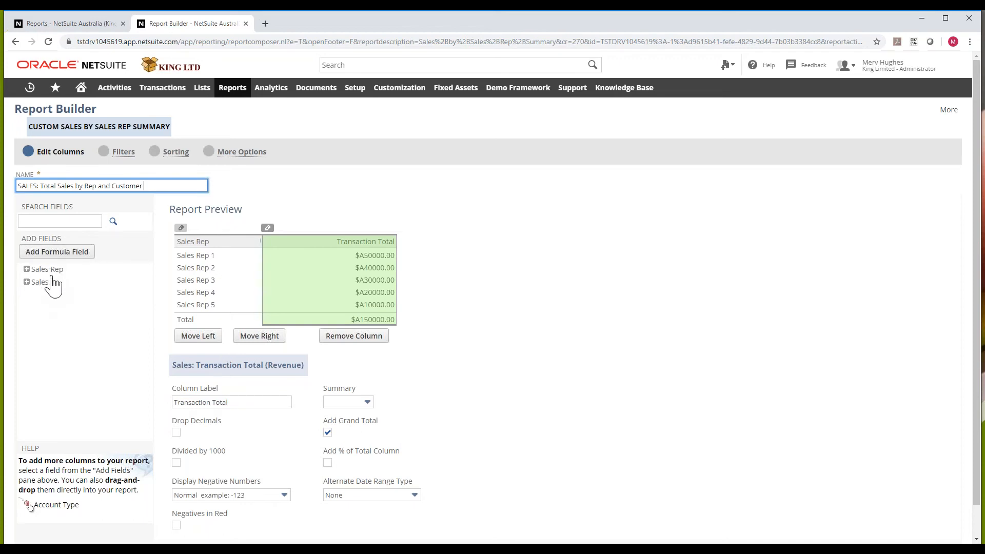
- Add the Company Name field from Customer/Project within the Sales fields as a report column
{"action": "left_click", "coordinate": [27, 283]}
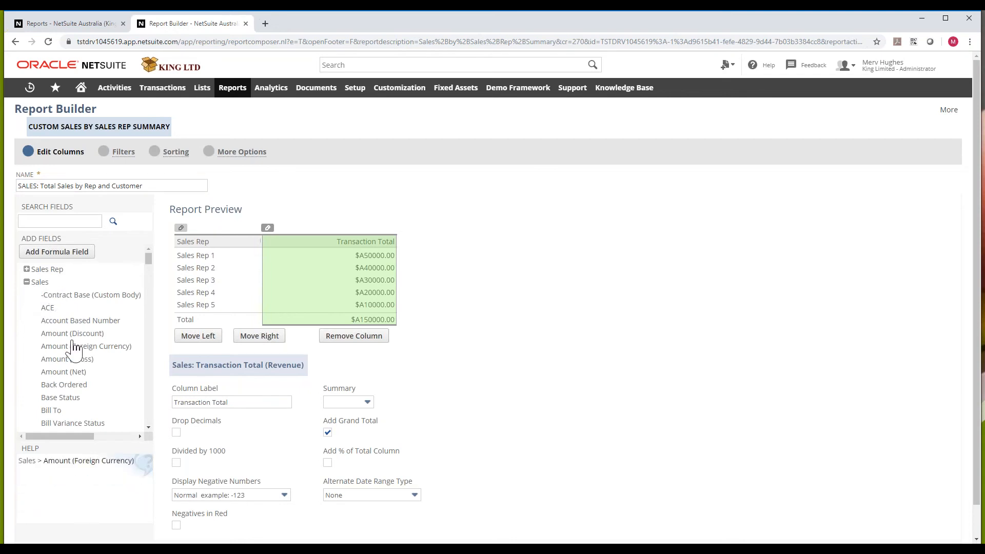
{"action": "scroll", "coordinate": [74, 346], "scroll_direction": "down", "scroll_amount": 5}
{"action": "scroll", "coordinate": [73, 349], "scroll_direction": "down", "scroll_amount": 1}
{"action": "scroll", "coordinate": [73, 349], "scroll_direction": "up", "scroll_amount": 7}
{"action": "scroll", "coordinate": [74, 349], "scroll_direction": "down", "scroll_amount": 8}
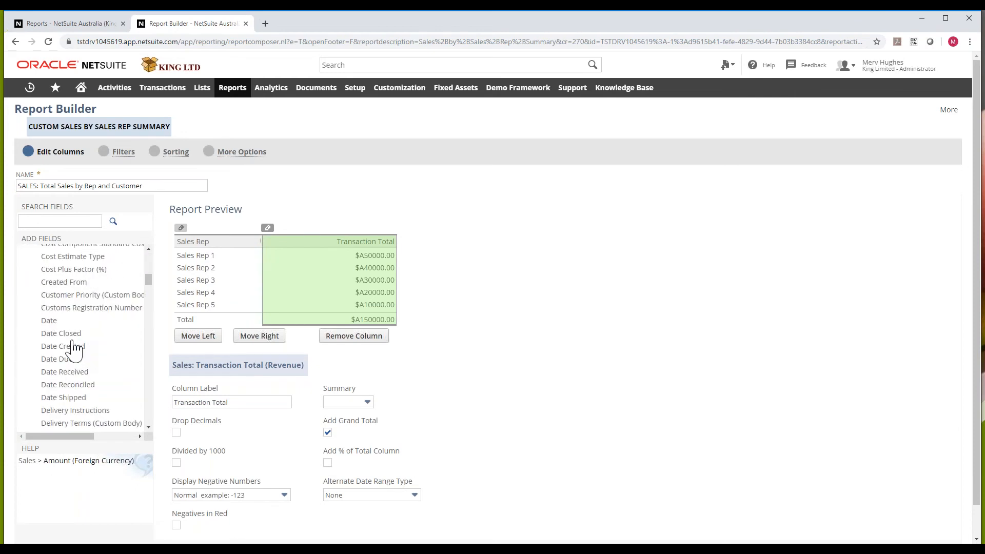
{"action": "scroll", "coordinate": [73, 349], "scroll_direction": "down", "scroll_amount": 10}
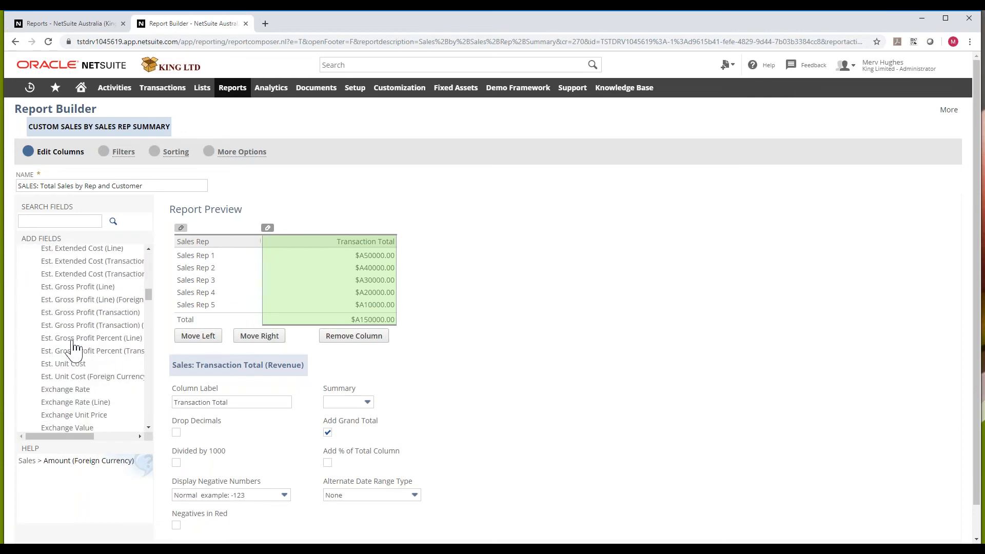
{"action": "scroll", "coordinate": [73, 349], "scroll_direction": "down", "scroll_amount": 12}
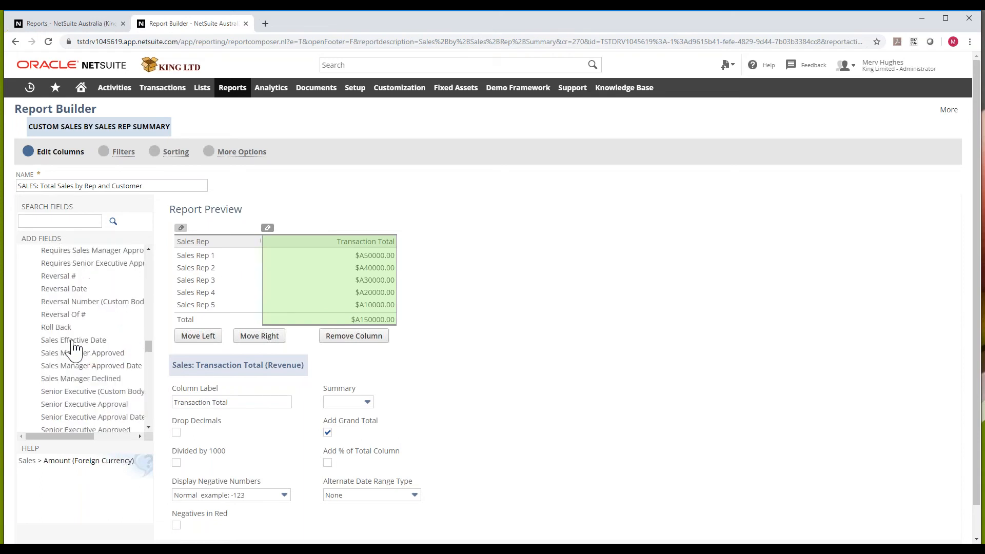
{"action": "scroll", "coordinate": [74, 354], "scroll_direction": "down", "scroll_amount": 3}
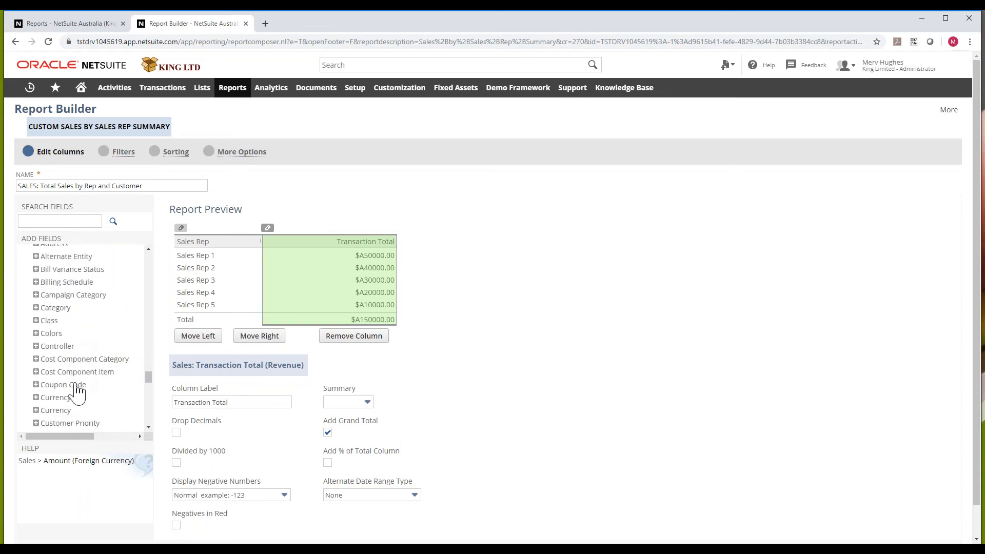
{"action": "scroll", "coordinate": [78, 387], "scroll_direction": "down", "scroll_amount": 3}
{"action": "scroll", "coordinate": [79, 388], "scroll_direction": "down", "scroll_amount": 1}
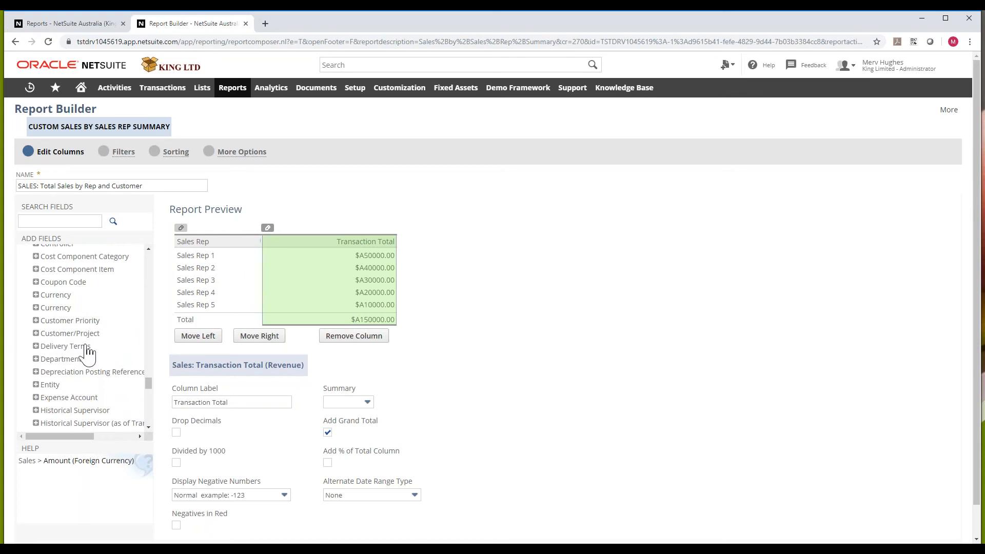
{"action": "left_click", "coordinate": [36, 334]}
{"action": "scroll", "coordinate": [105, 374], "scroll_direction": "down", "scroll_amount": 4}
{"action": "scroll", "coordinate": [108, 378], "scroll_direction": "down", "scroll_amount": 1}
{"action": "scroll", "coordinate": [105, 376], "scroll_direction": "down", "scroll_amount": 3}
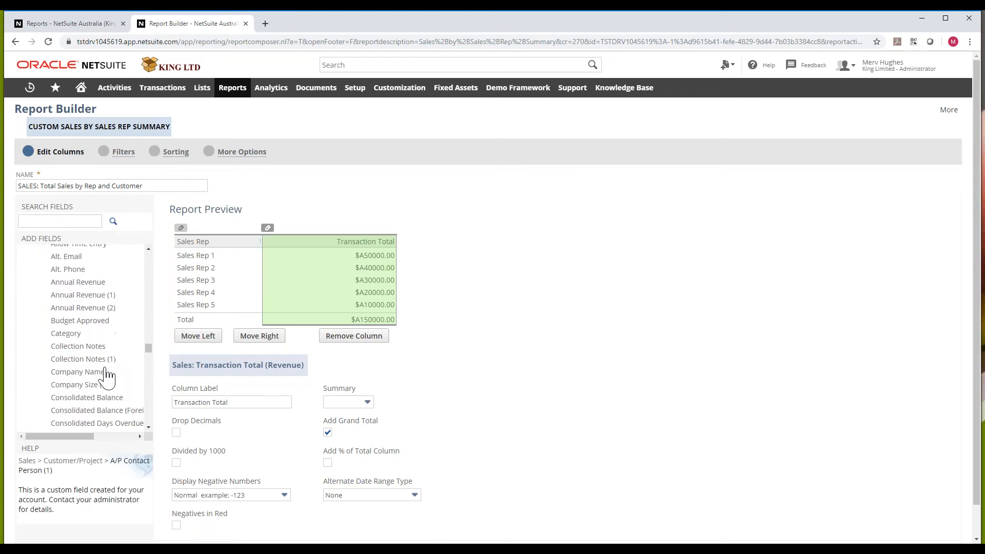
{"action": "left_click", "coordinate": [92, 373]}
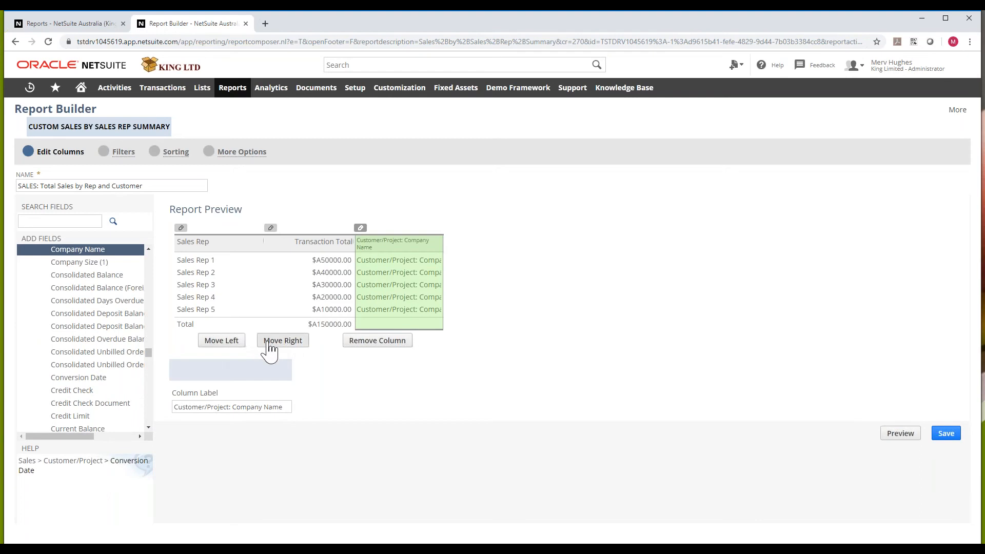
- Move the Company Name column ahead of Transaction Total, preview the report and return to its customization
{"action": "left_click", "coordinate": [224, 341]}
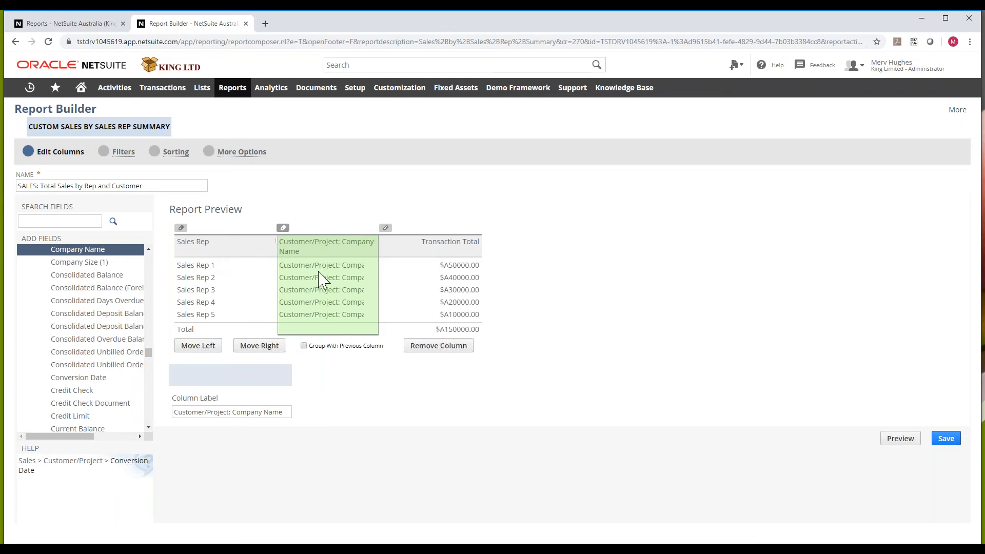
{"action": "left_click", "coordinate": [899, 442]}
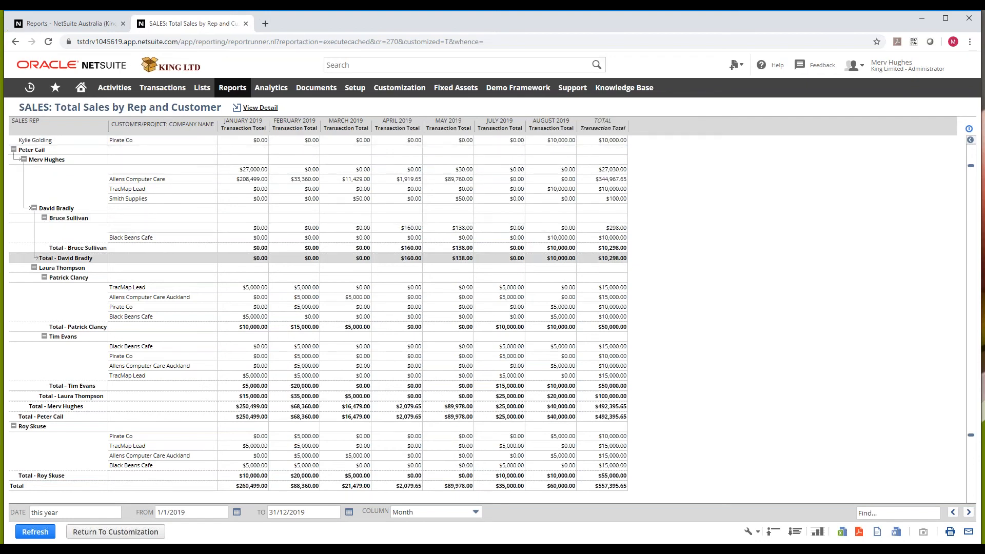
{"action": "left_click", "coordinate": [109, 534]}
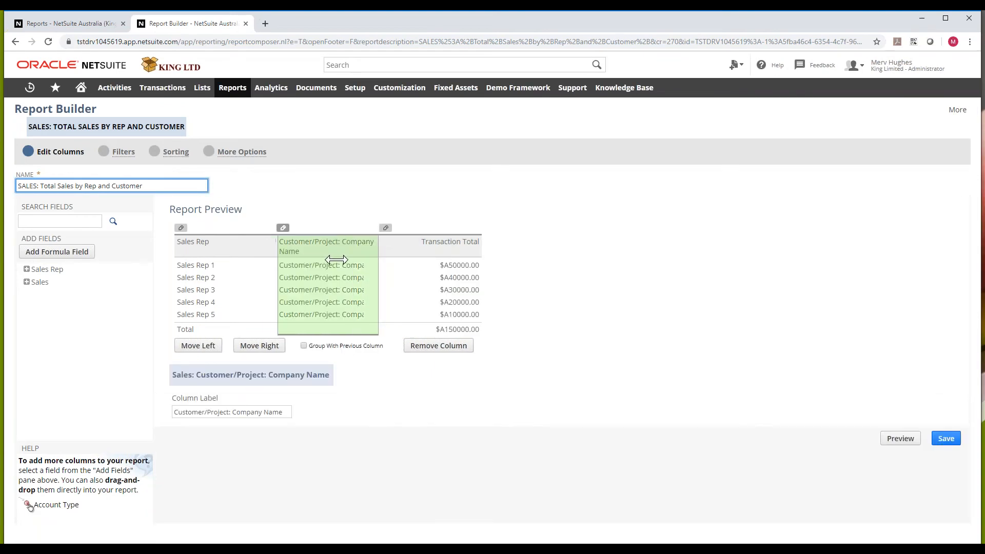
- Group the Company Name column with the Sales Rep column, preview the report and return to its customization
{"action": "left_click", "coordinate": [304, 346]}
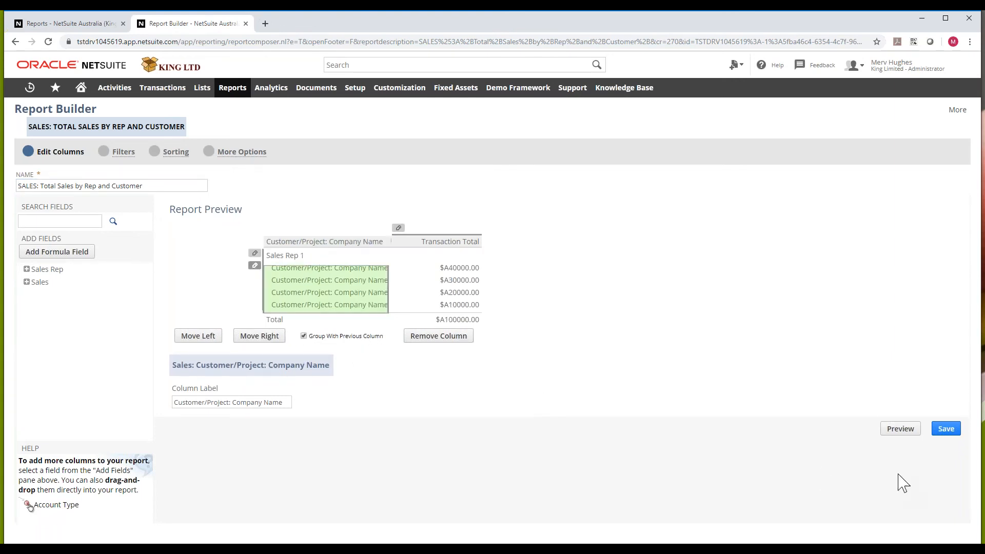
{"action": "left_click", "coordinate": [898, 431]}
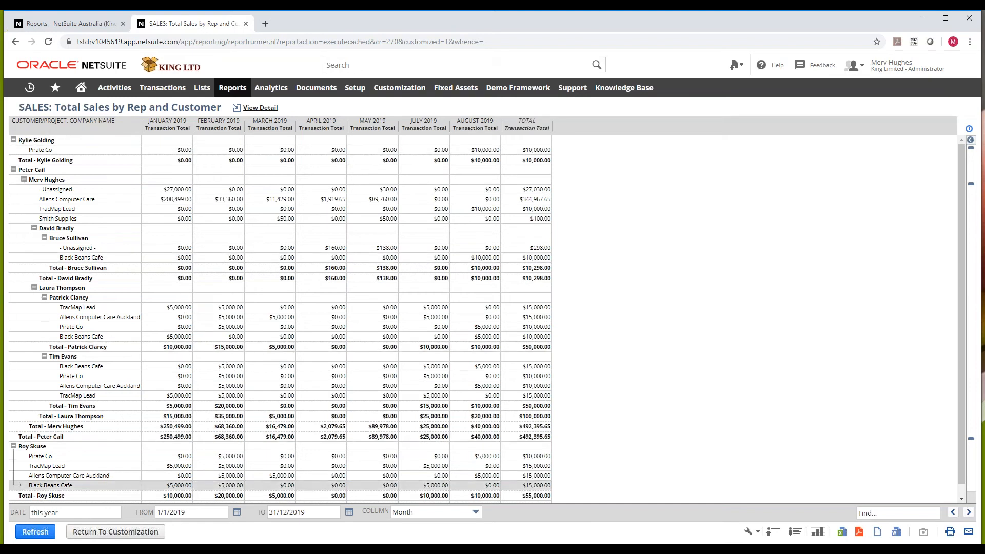
{"action": "left_click", "coordinate": [124, 533]}
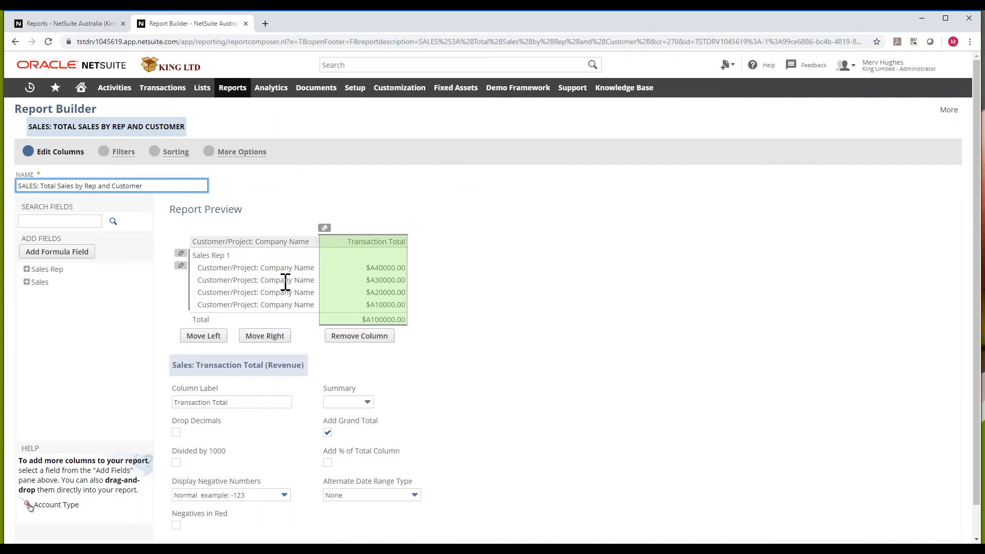
- Relabel the Company Name column as "Sales Rep by Customer", preview the report and return to its customization
{"action": "left_click", "coordinate": [280, 285]}
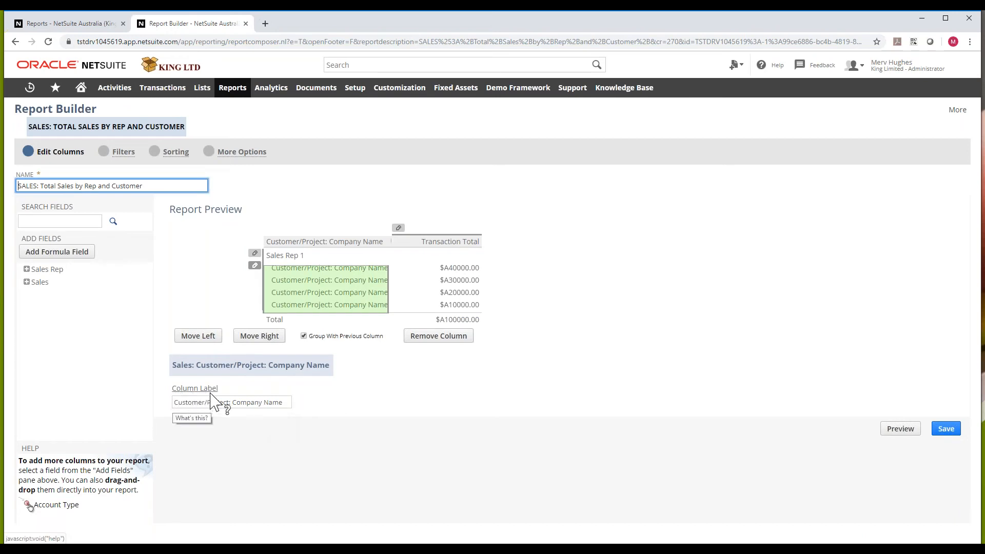
{"action": "left_click_drag", "start_coordinate": [285, 402], "coordinate": [161, 393]}
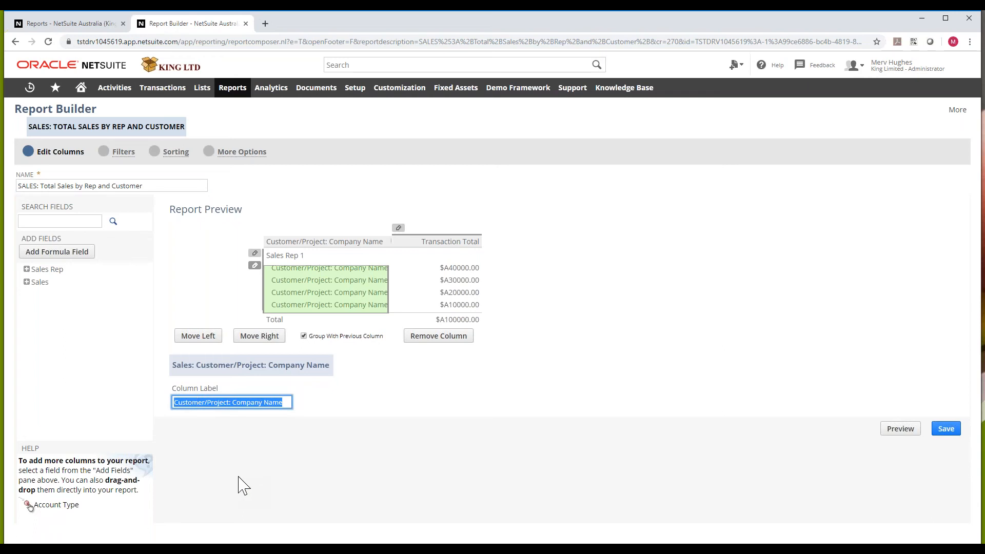
{"action": "type", "text": "S"}
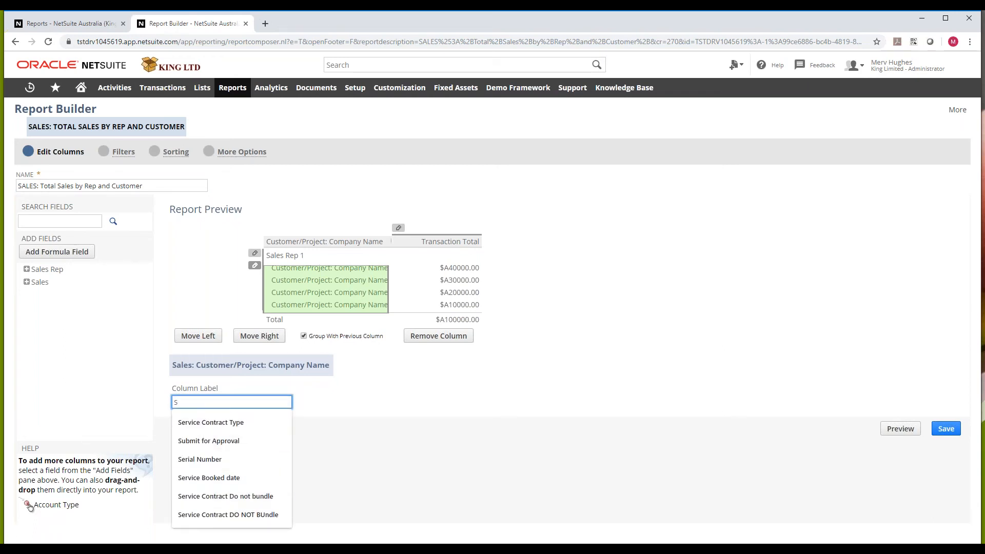
{"action": "type", "text": "ales Rep by Customer"}
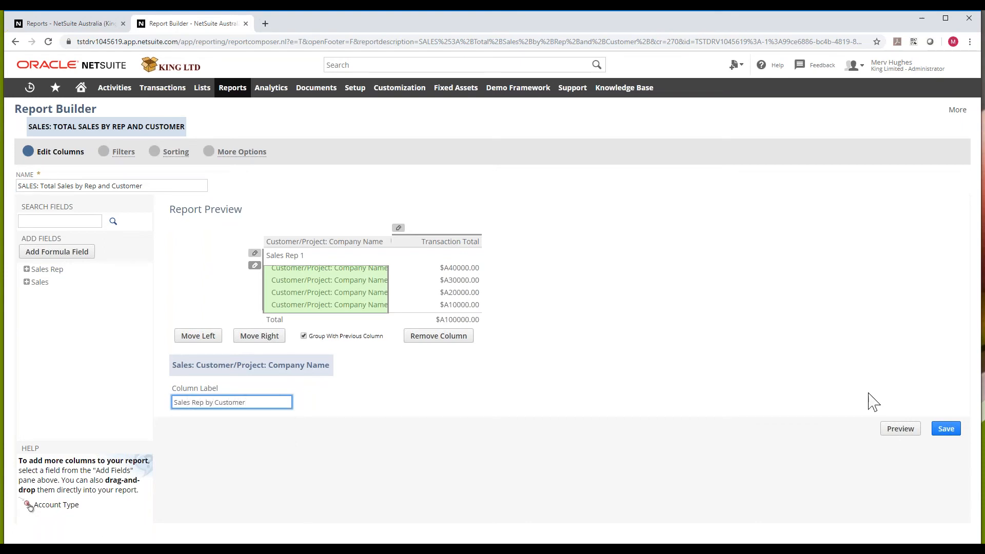
{"action": "left_click", "coordinate": [899, 434]}
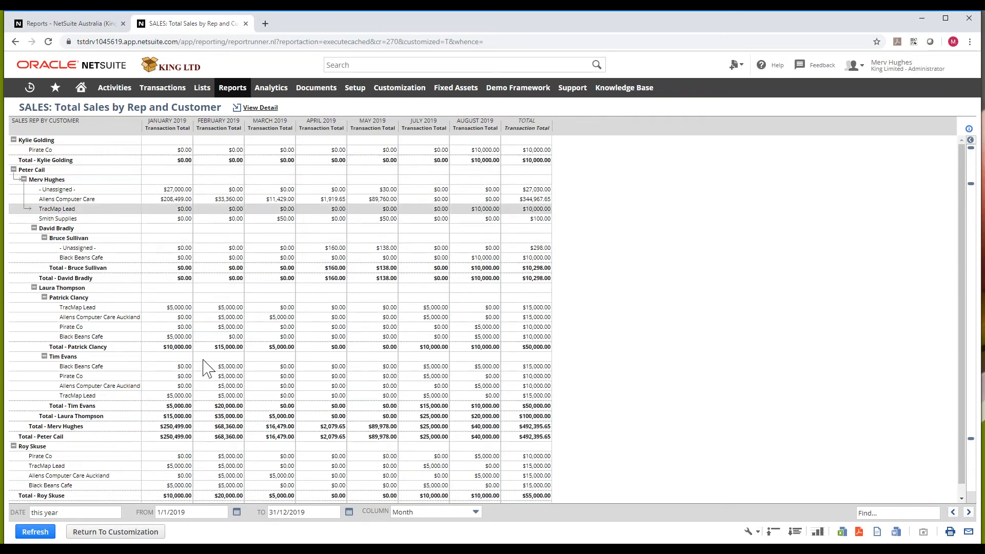
{"action": "left_click", "coordinate": [117, 534]}
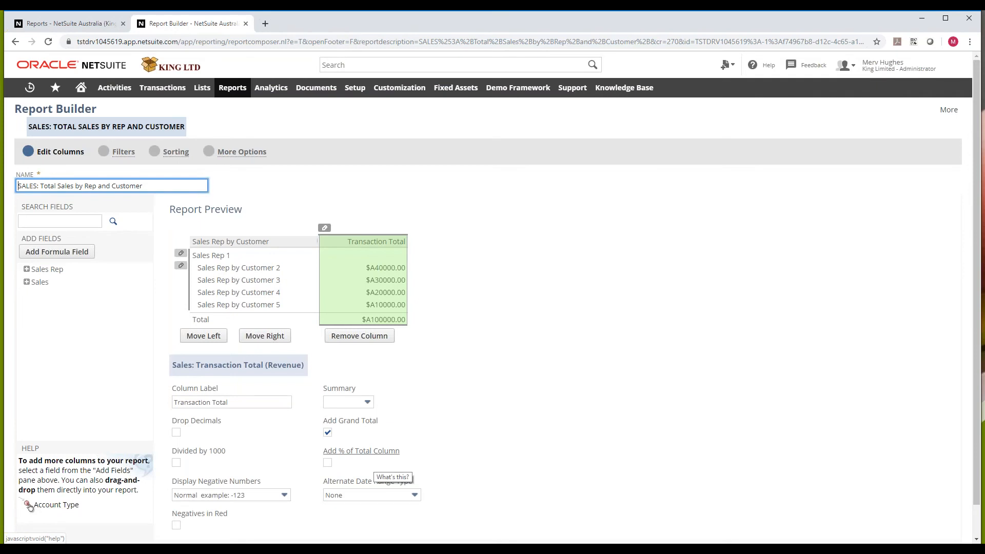
- Add the Sales Rep field from the Sales Rep component as a report filter
{"action": "left_click", "coordinate": [107, 156]}
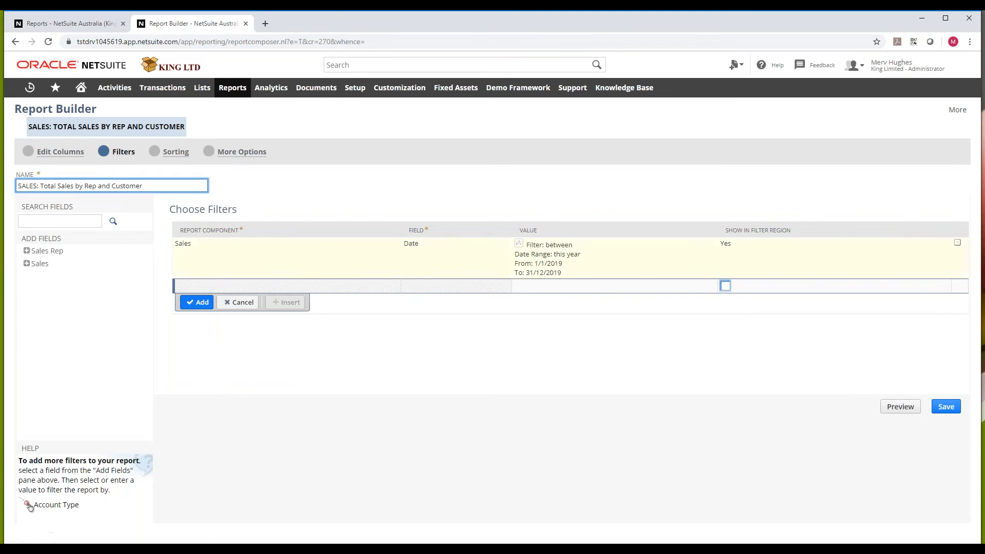
{"action": "left_click", "coordinate": [27, 251]}
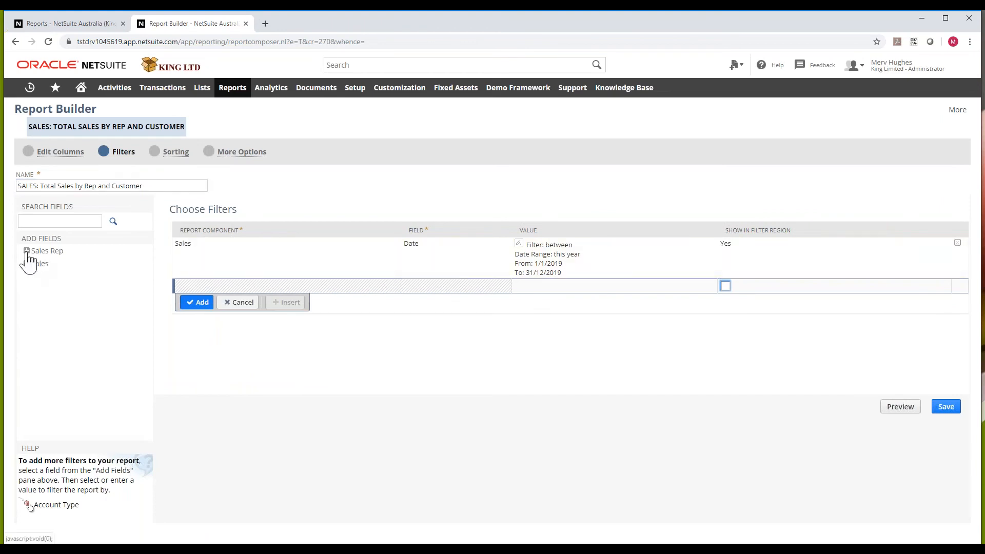
{"action": "scroll", "coordinate": [38, 334], "scroll_direction": "down", "scroll_amount": 5}
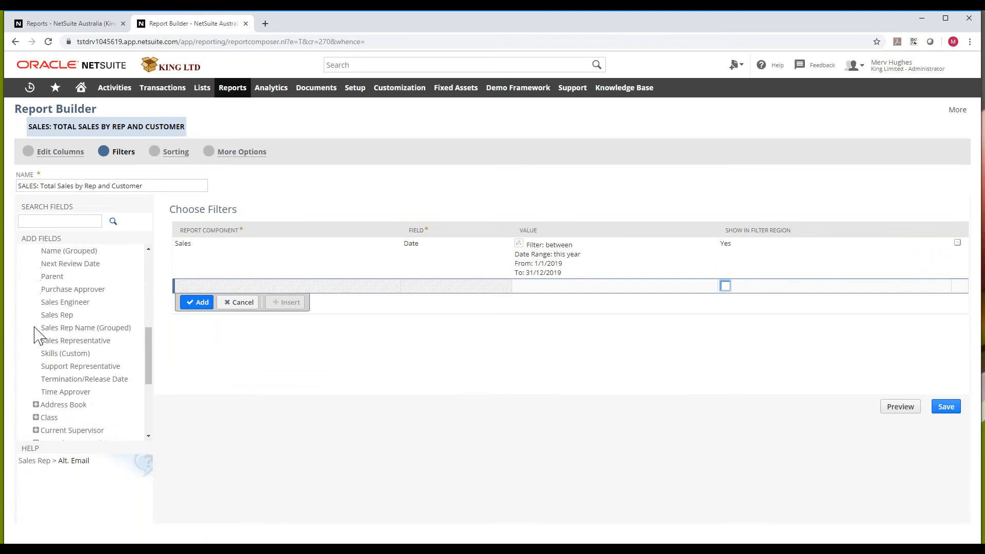
{"action": "left_click", "coordinate": [60, 314]}
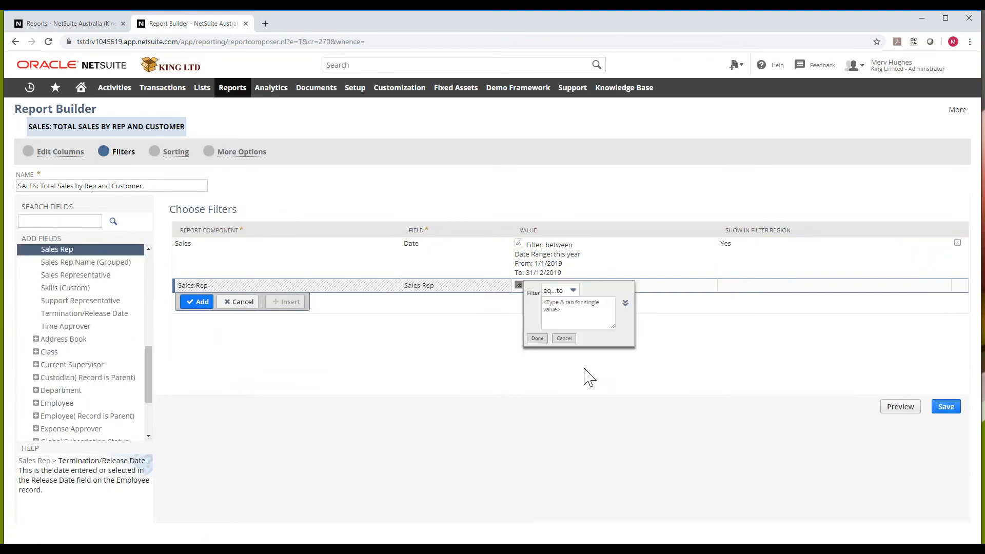
- Set the Sales Rep filter equal to a single sales rep, preview the report and return to its customization
{"action": "left_click", "coordinate": [625, 304]}
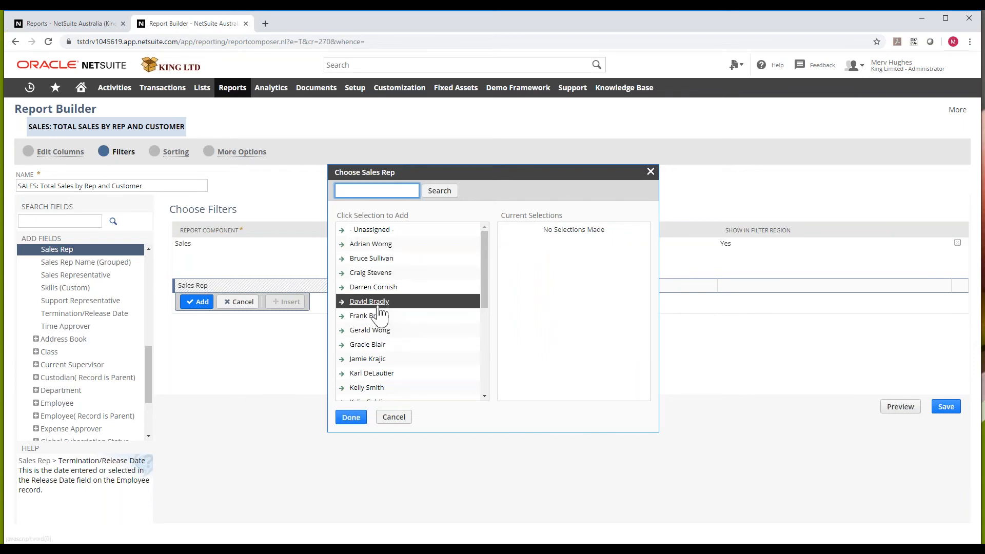
{"action": "scroll", "coordinate": [380, 315], "scroll_direction": "down", "scroll_amount": 2}
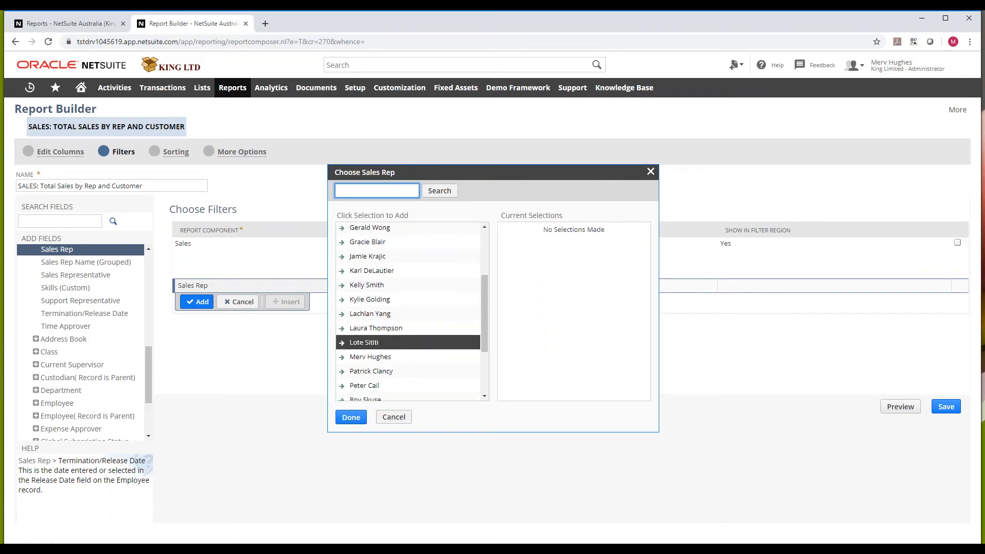
{"action": "scroll", "coordinate": [381, 357], "scroll_direction": "down", "scroll_amount": 1}
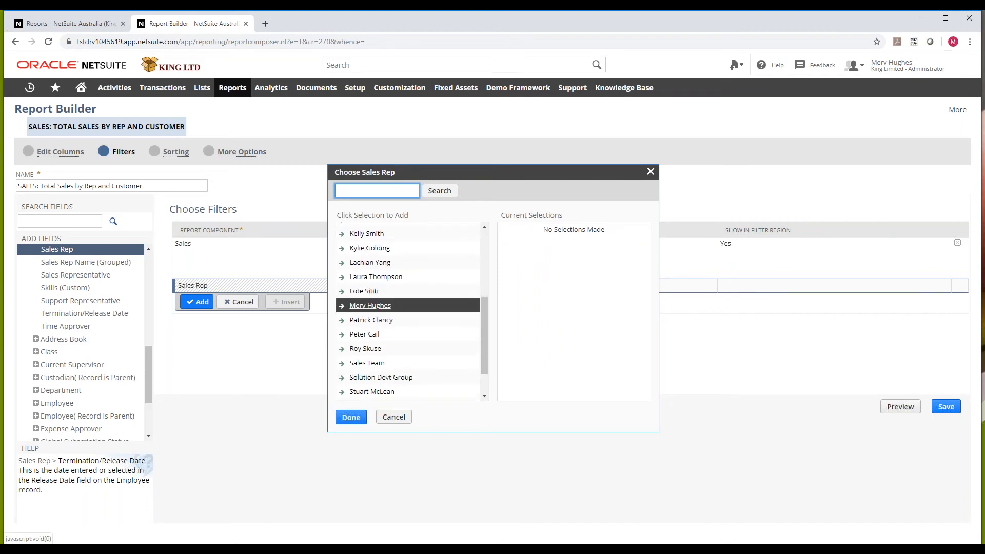
{"action": "scroll", "coordinate": [408, 310], "scroll_direction": "down", "scroll_amount": 1}
{"action": "scroll", "coordinate": [408, 311], "scroll_direction": "up", "scroll_amount": 1}
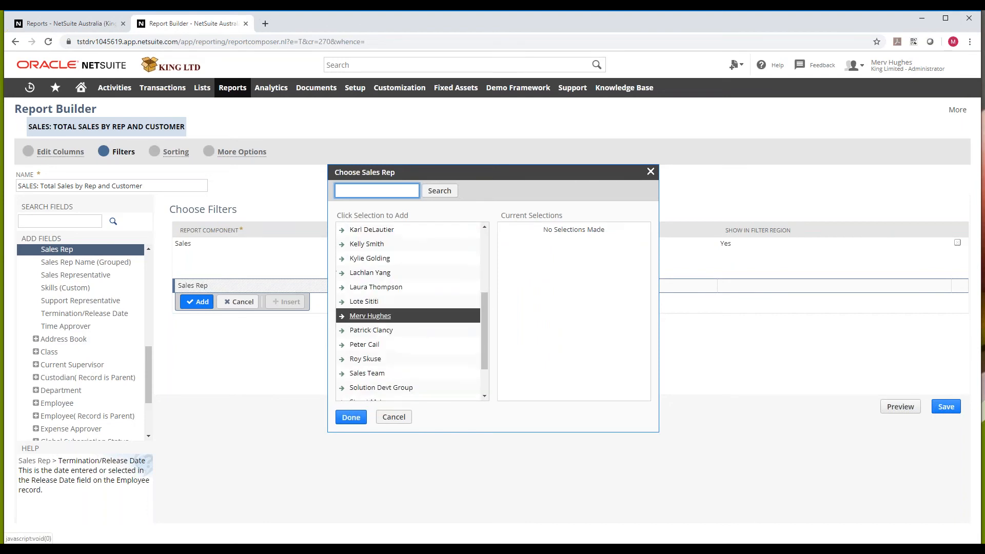
{"action": "scroll", "coordinate": [407, 310], "scroll_direction": "up", "scroll_amount": 1}
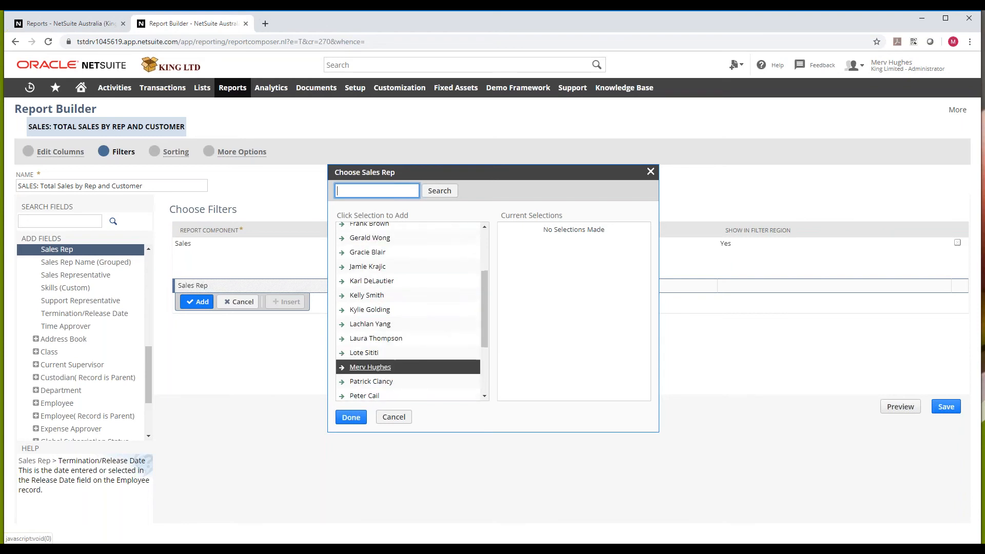
{"action": "scroll", "coordinate": [385, 367], "scroll_direction": "up", "scroll_amount": 2}
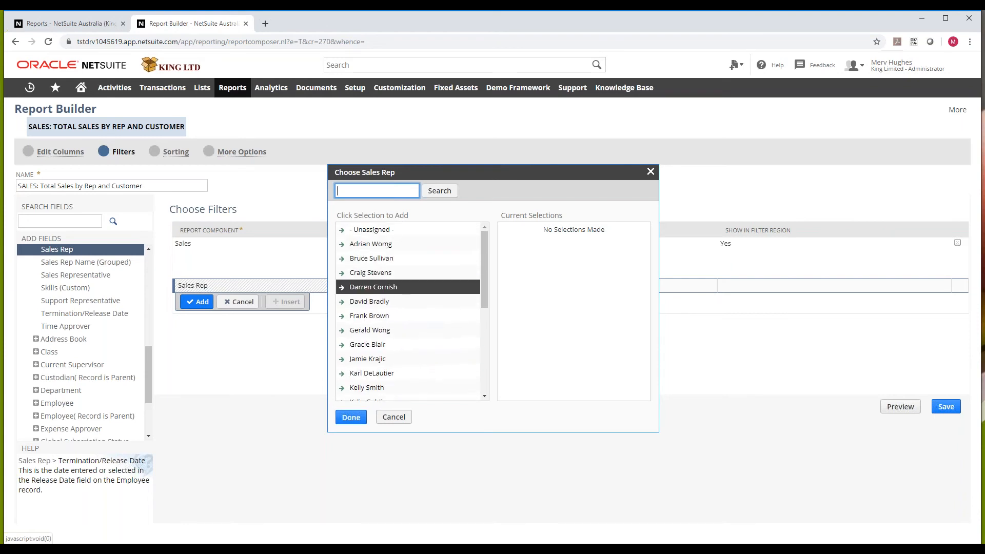
{"action": "left_click", "coordinate": [371, 258]}
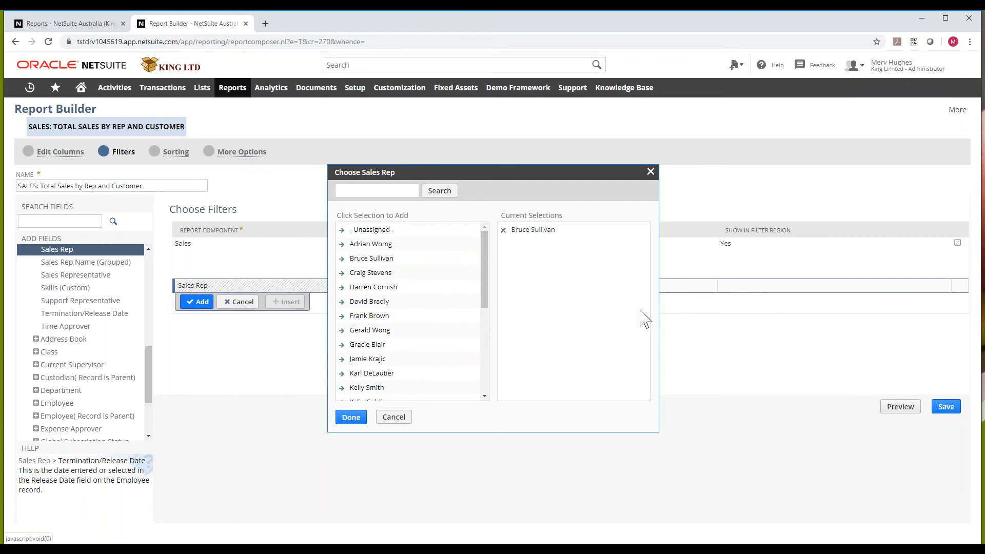
{"action": "left_click", "coordinate": [354, 418]}
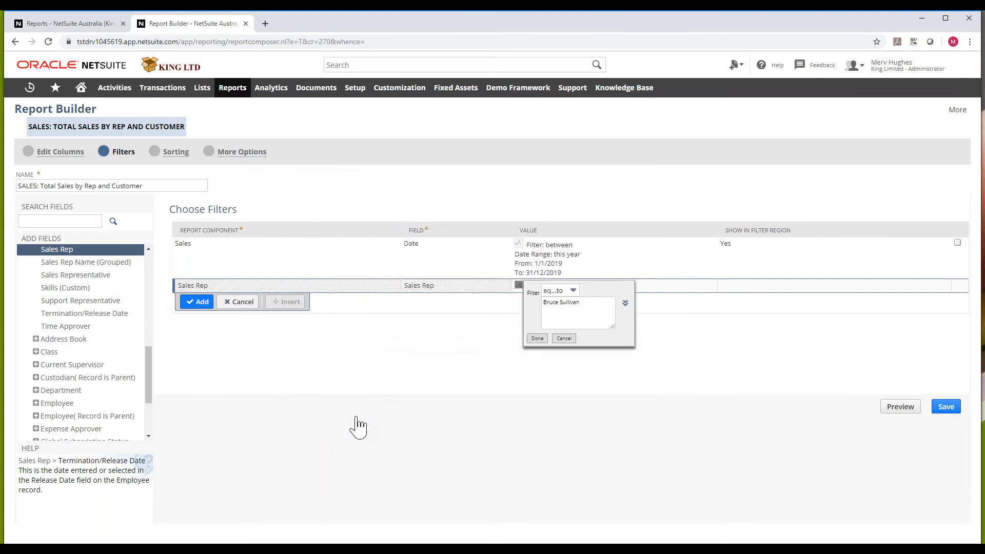
{"action": "left_click", "coordinate": [536, 338]}
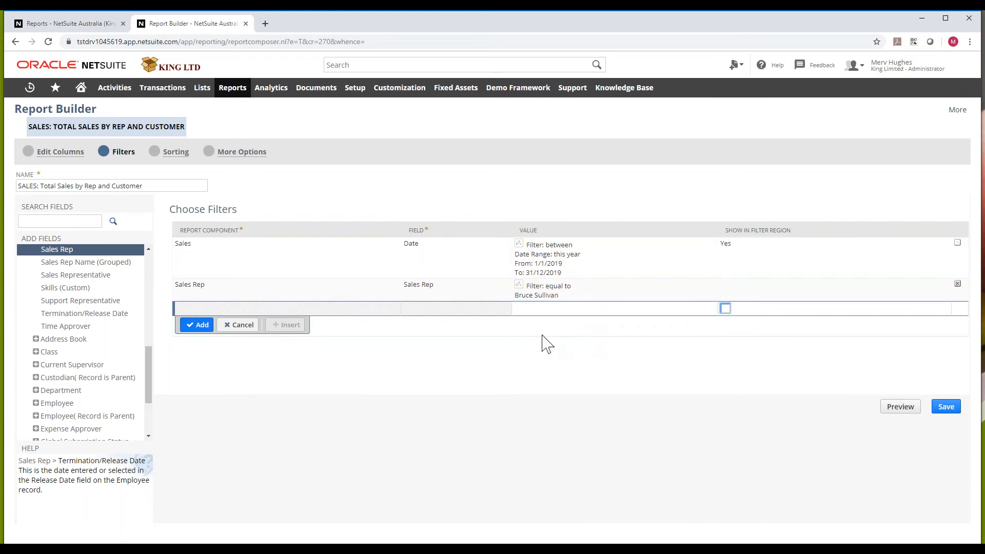
{"action": "left_click", "coordinate": [904, 411]}
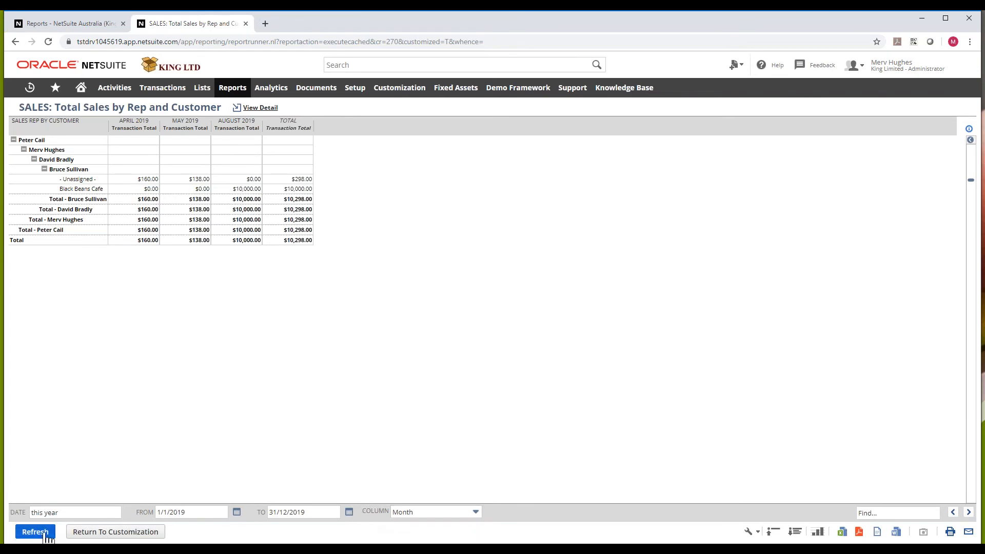
{"action": "left_click", "coordinate": [97, 533]}
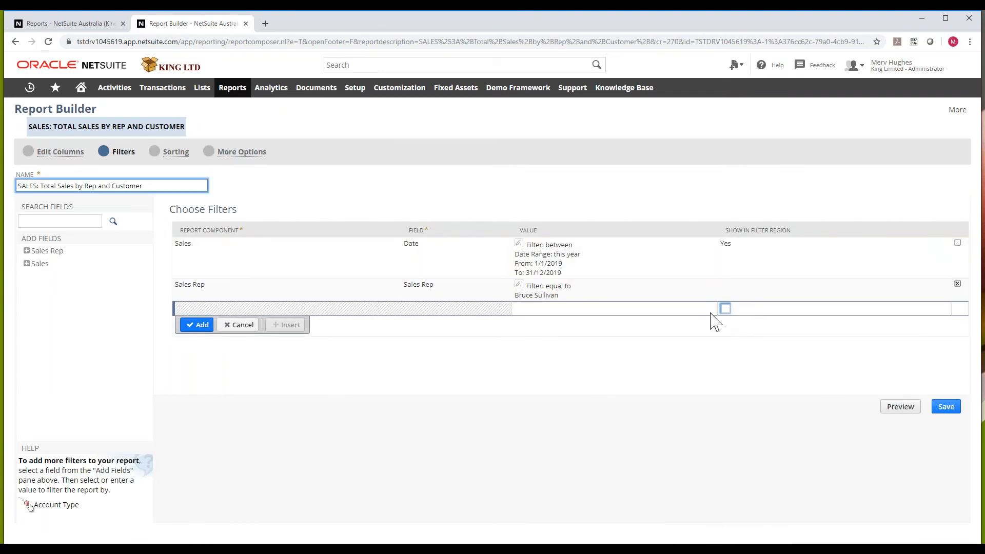
- Show the Sales Rep filter in the filter region and preview the report
{"action": "left_click", "coordinate": [733, 288]}
{"action": "left_click", "coordinate": [726, 287]}
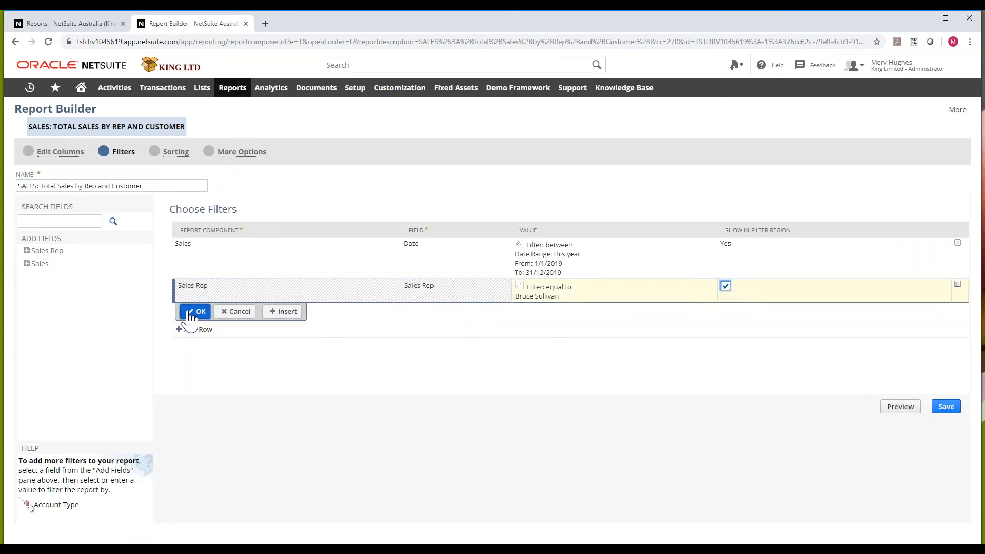
{"action": "left_click", "coordinate": [196, 312]}
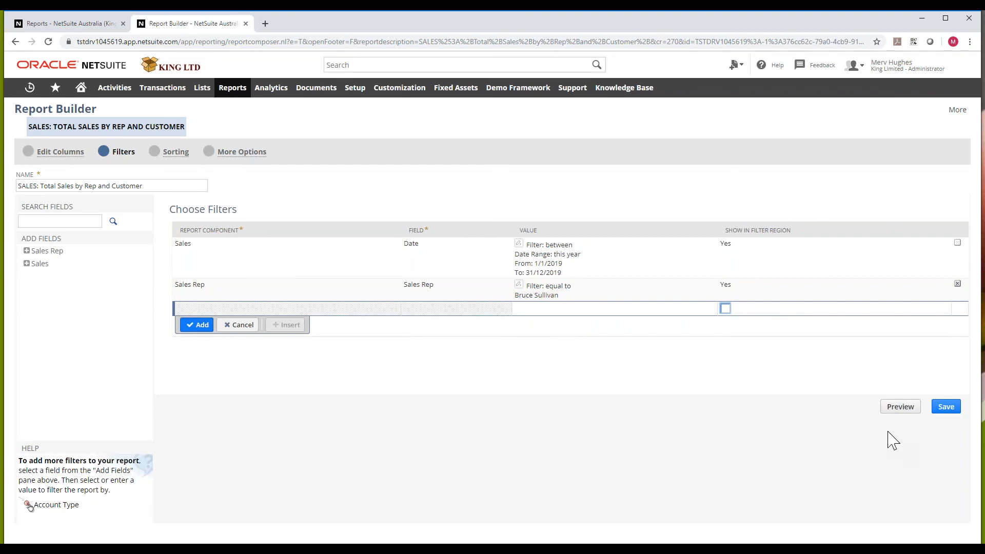
{"action": "left_click", "coordinate": [899, 411]}
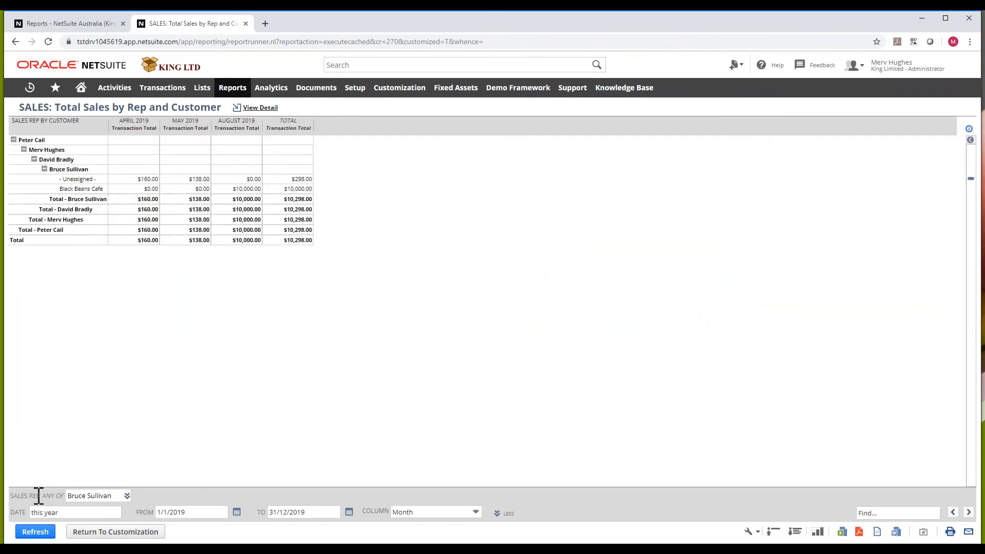
- Set the previewed report's Sales Rep filter to All, refresh the report and return to its customization
{"action": "left_click", "coordinate": [127, 496]}
{"action": "scroll", "coordinate": [132, 413], "scroll_direction": "down", "scroll_amount": 5}
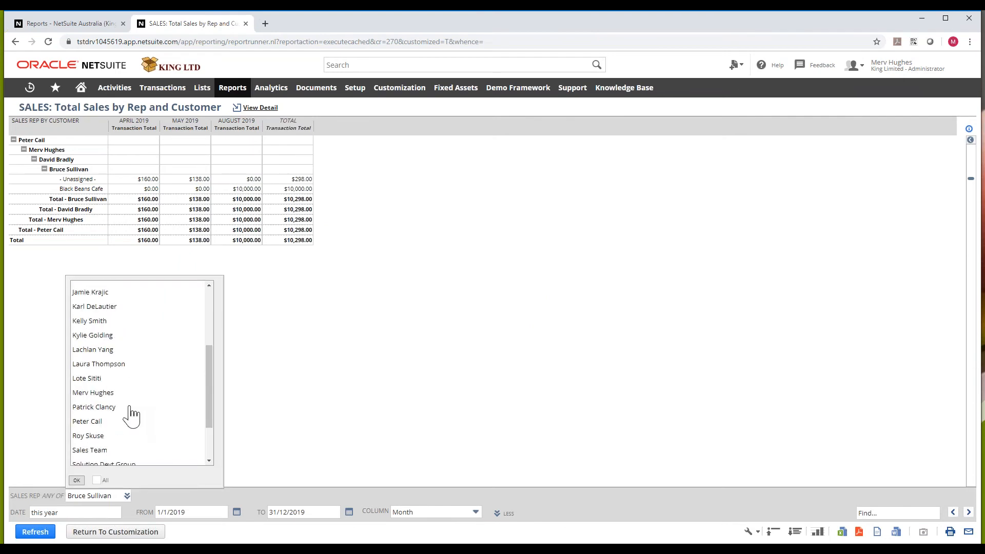
{"action": "left_click", "coordinate": [97, 480]}
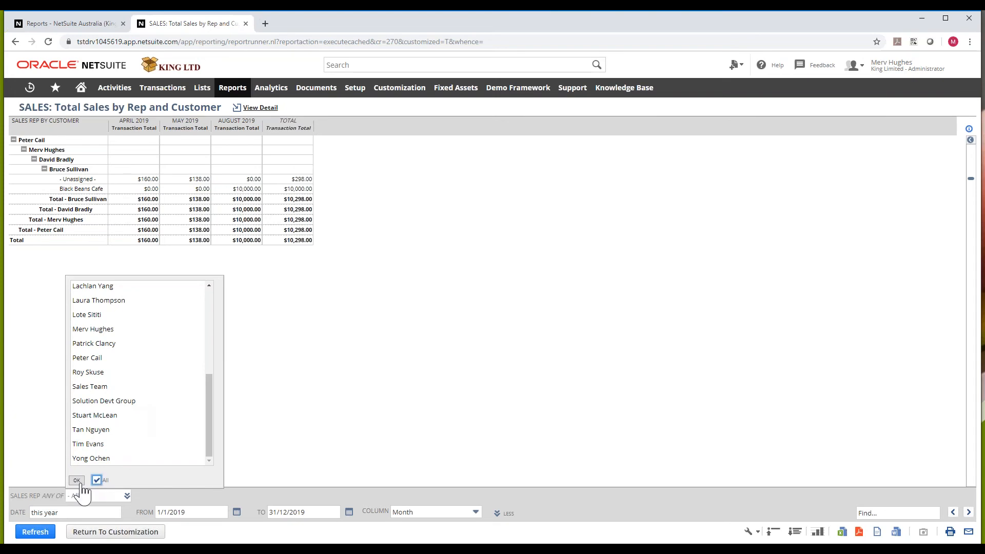
{"action": "left_click", "coordinate": [77, 480]}
{"action": "left_click", "coordinate": [35, 532]}
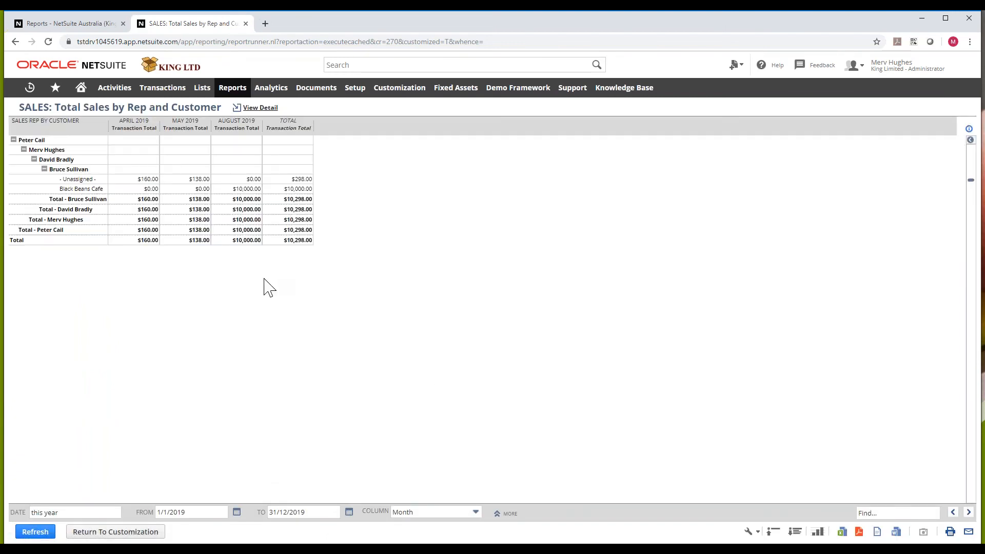
{"action": "left_click", "coordinate": [505, 514]}
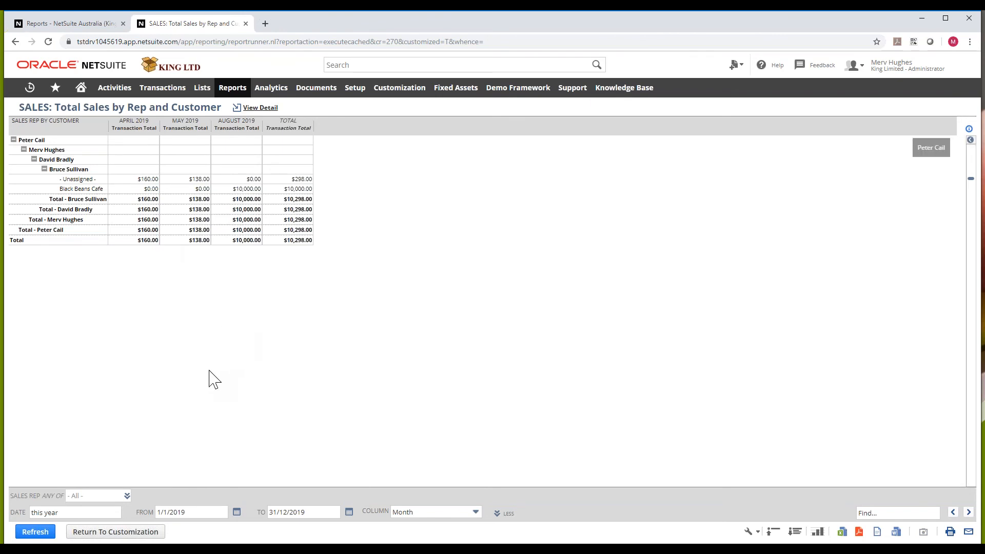
{"action": "left_click", "coordinate": [115, 532]}
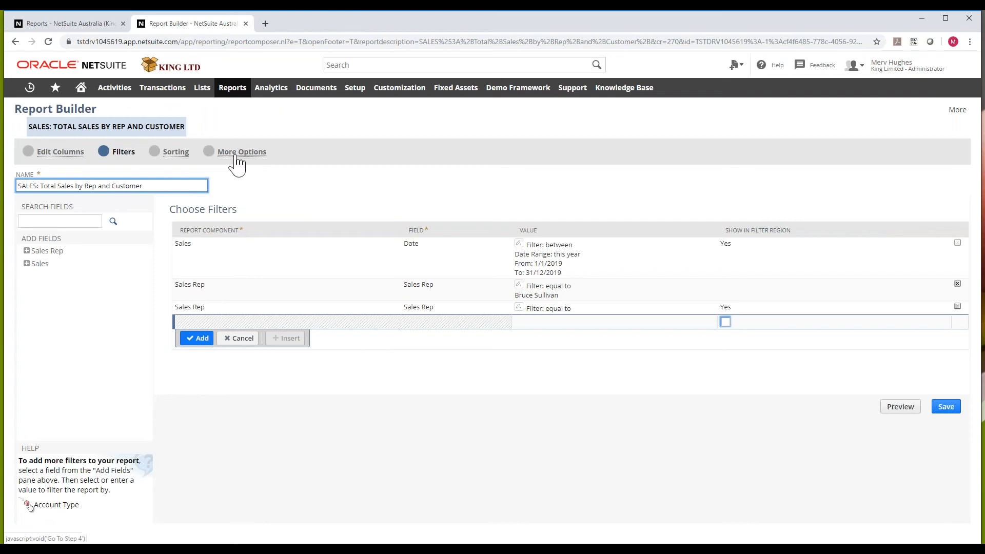
- Add the Sales Manager role to the report's audience and save the customised report
{"action": "left_click", "coordinate": [238, 155]}
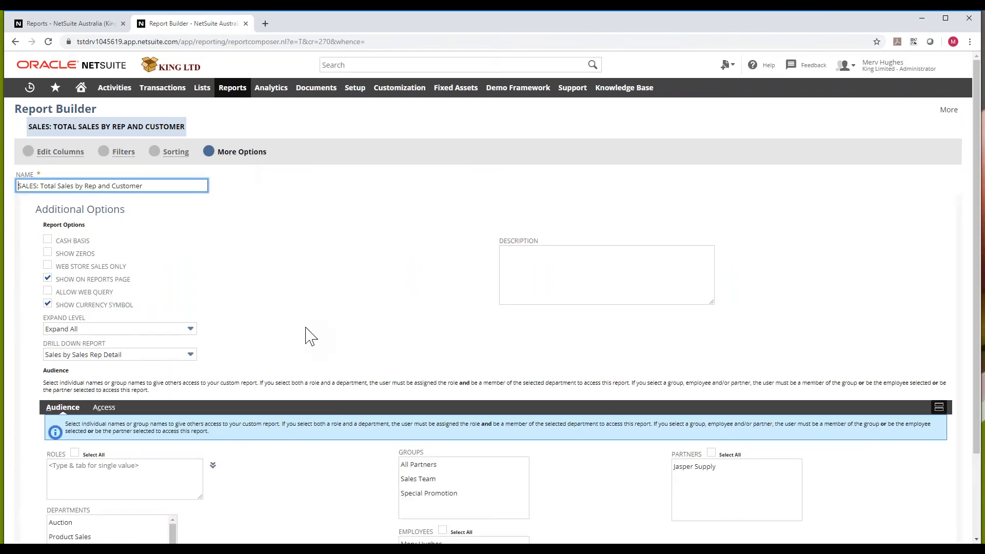
{"action": "scroll", "coordinate": [308, 333], "scroll_direction": "down", "scroll_amount": 2}
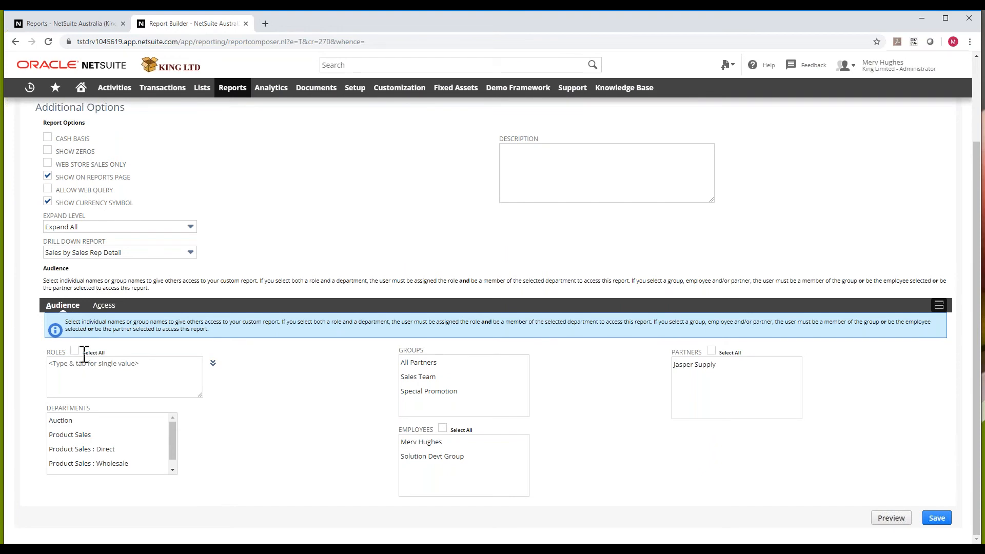
{"action": "left_click", "coordinate": [212, 363]}
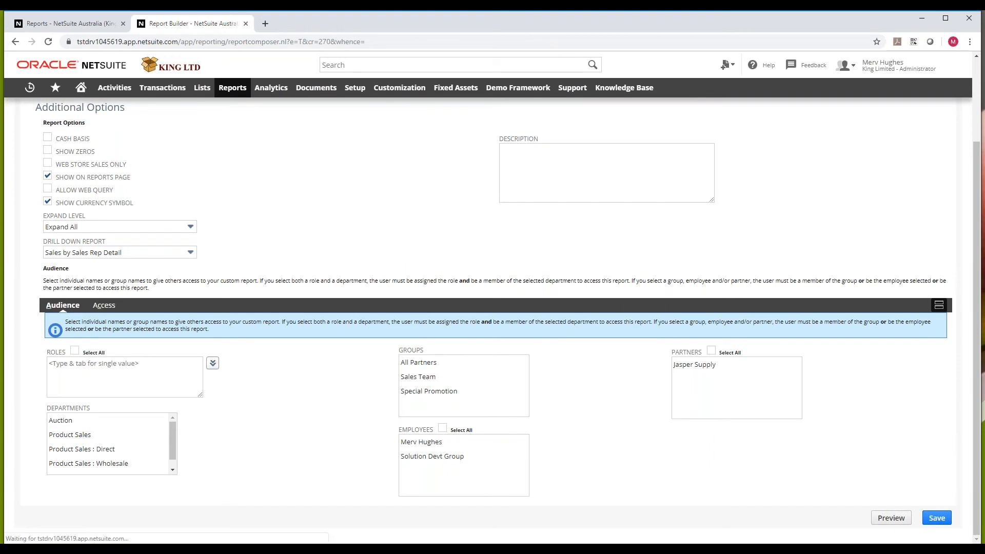
{"action": "left_click", "coordinate": [214, 365]}
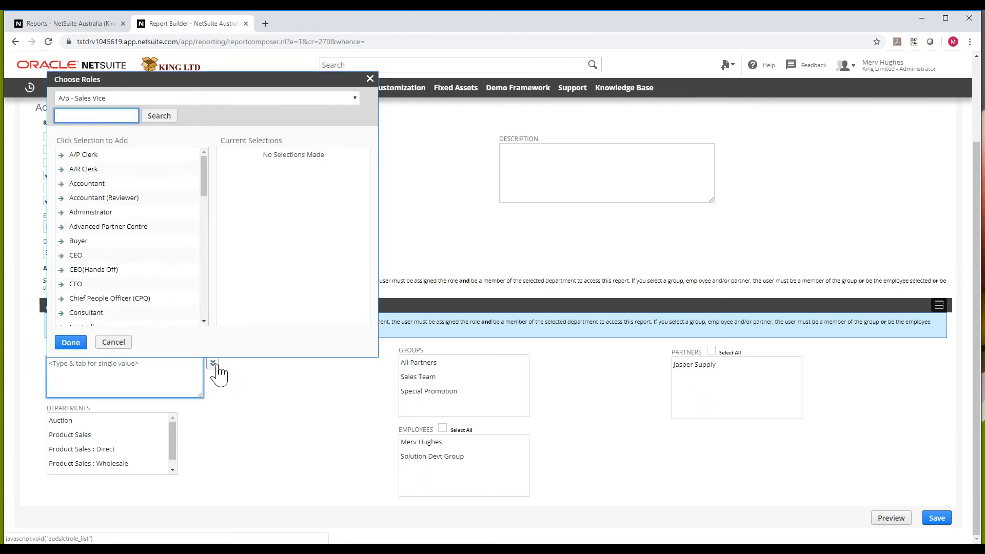
{"action": "scroll", "coordinate": [137, 237], "scroll_direction": "down", "scroll_amount": 4}
{"action": "scroll", "coordinate": [128, 205], "scroll_direction": "down", "scroll_amount": 5}
{"action": "left_click", "coordinate": [110, 282]}
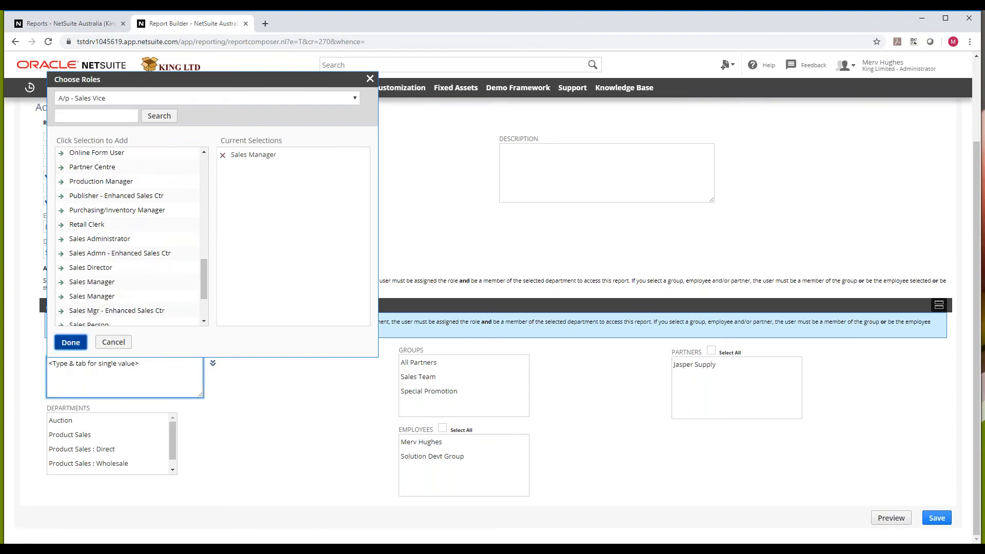
{"action": "left_click", "coordinate": [71, 343]}
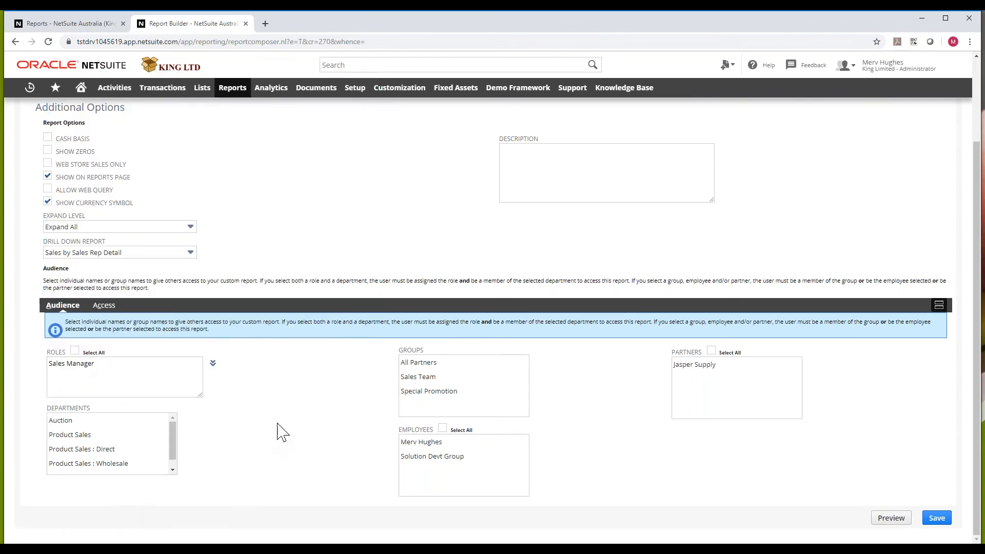
{"action": "scroll", "coordinate": [280, 432], "scroll_direction": "up", "scroll_amount": 3}
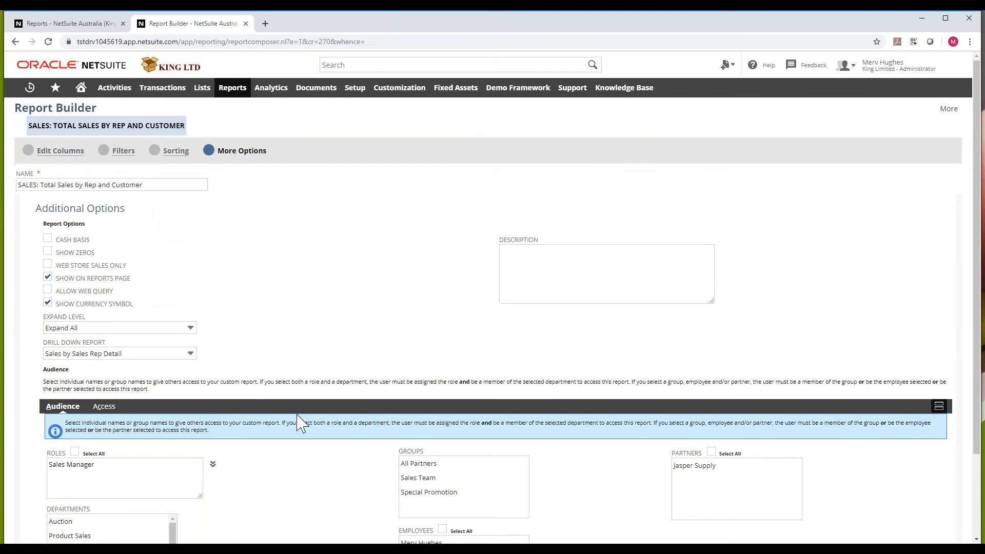
{"action": "scroll", "coordinate": [282, 431], "scroll_direction": "down", "scroll_amount": 3}
{"action": "left_click", "coordinate": [937, 518]}
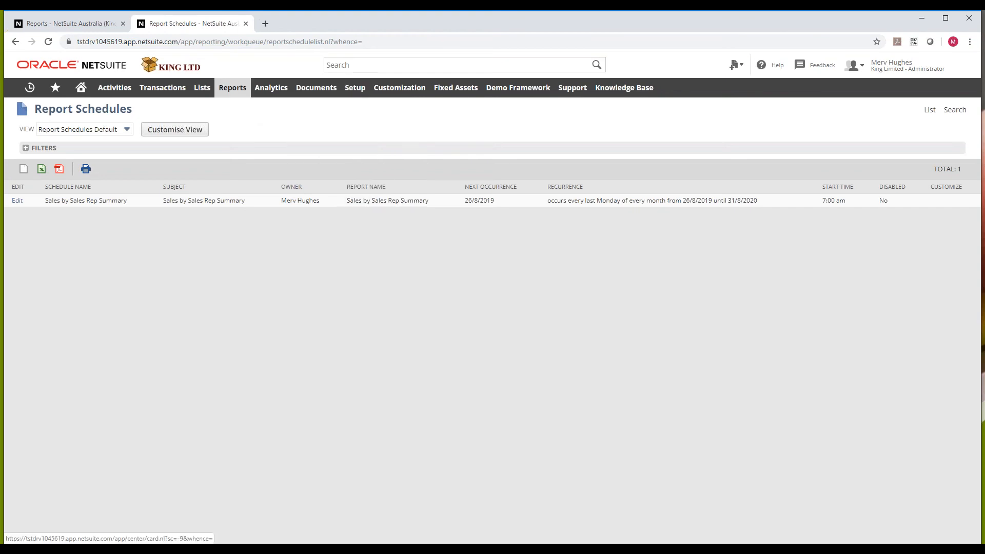
- Find the saved report Sales by Rep by customer and open it
{"action": "mouse_move", "coordinate": [233, 88]}
{"action": "mouse_move", "coordinate": [307, 189]}
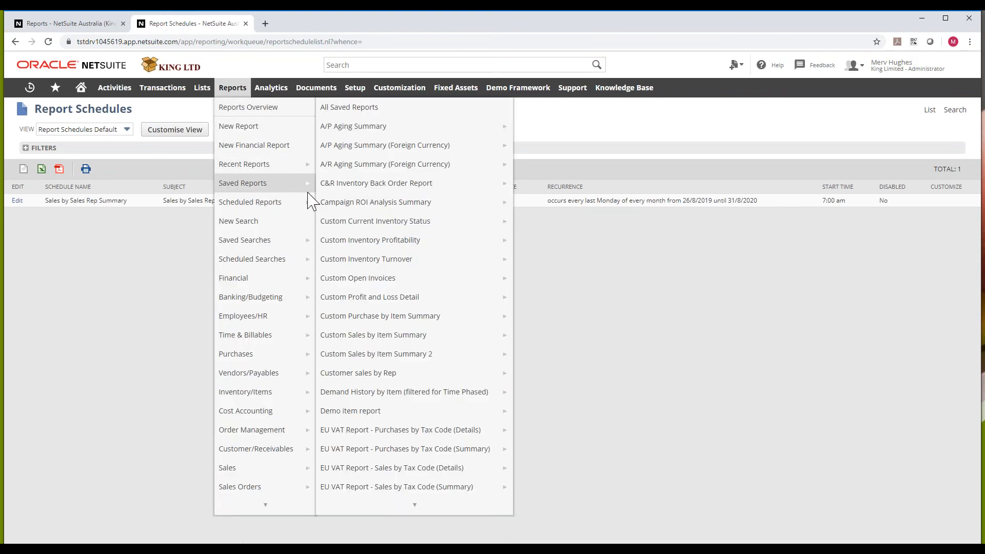
{"action": "scroll", "coordinate": [398, 429], "scroll_direction": "down", "scroll_amount": 4}
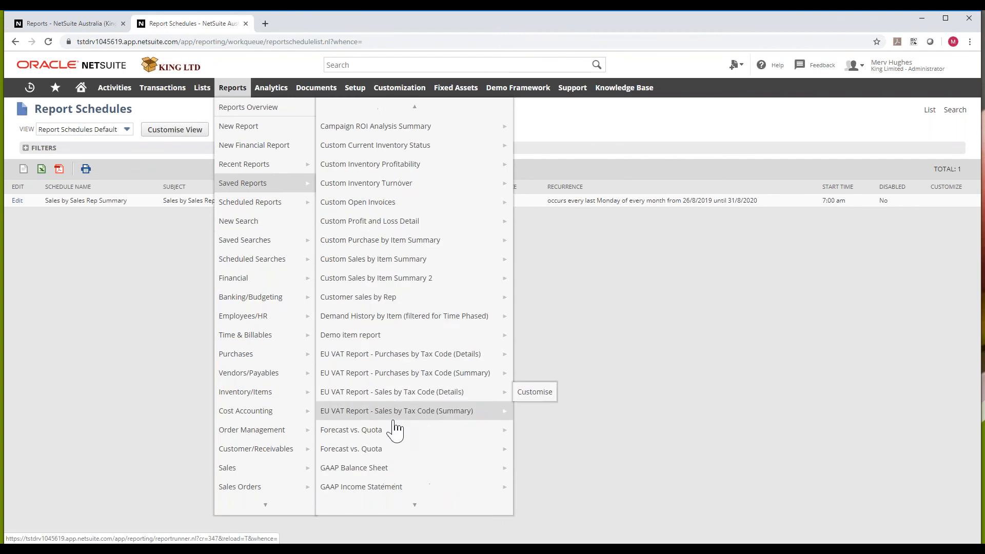
{"action": "scroll", "coordinate": [395, 430], "scroll_direction": "down", "scroll_amount": 4}
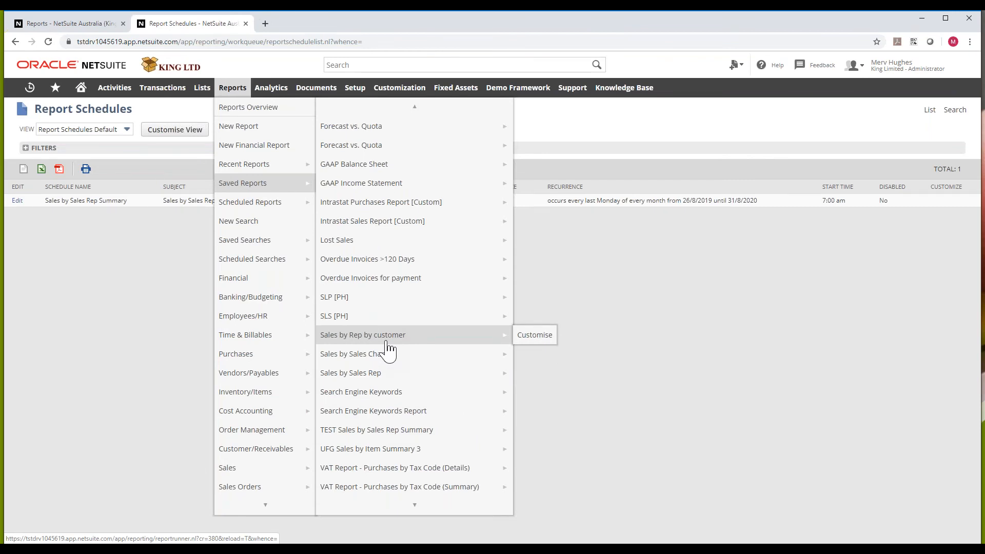
{"action": "scroll", "coordinate": [388, 350], "scroll_direction": "down", "scroll_amount": 1}
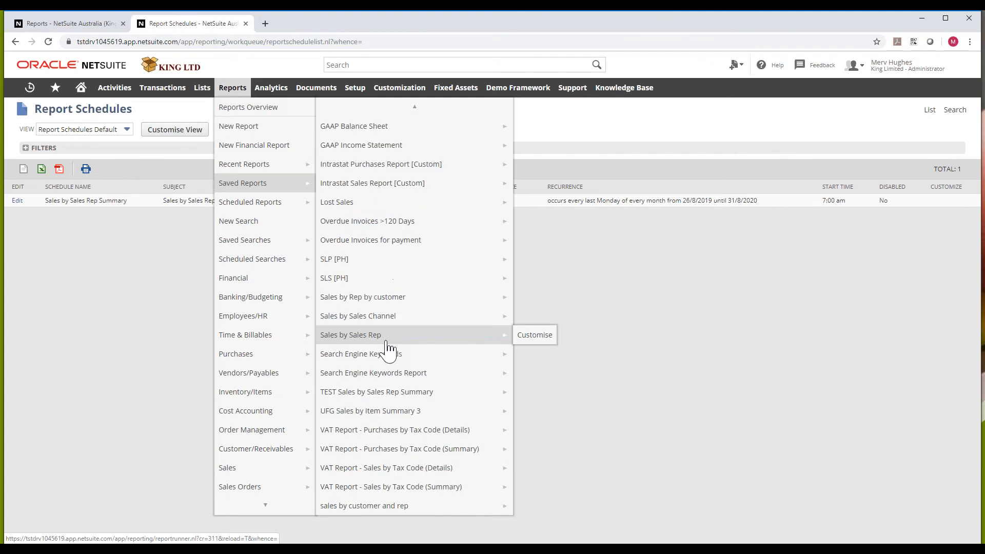
{"action": "scroll", "coordinate": [388, 350], "scroll_direction": "up", "scroll_amount": 4}
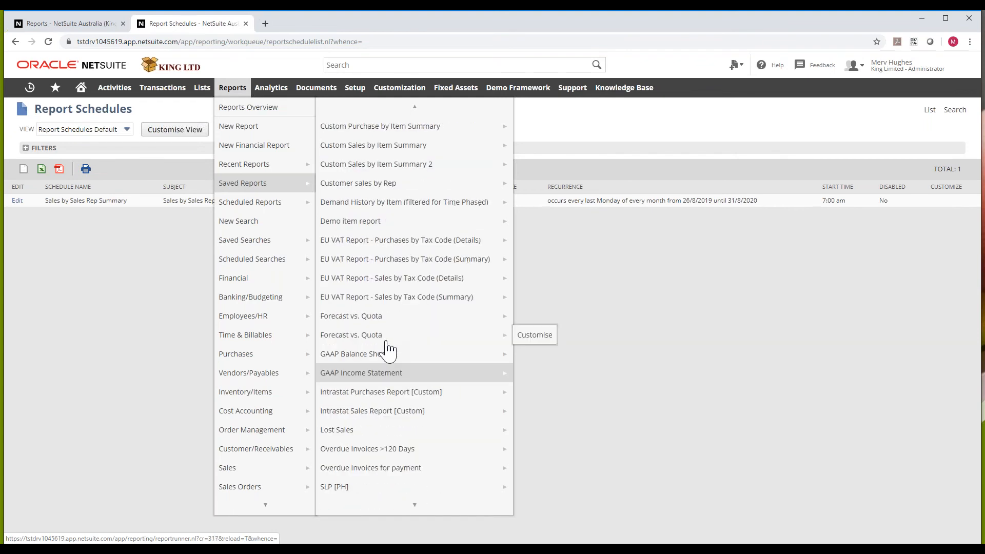
{"action": "scroll", "coordinate": [388, 351], "scroll_direction": "up", "scroll_amount": 2}
{"action": "scroll", "coordinate": [388, 350], "scroll_direction": "down", "scroll_amount": 4}
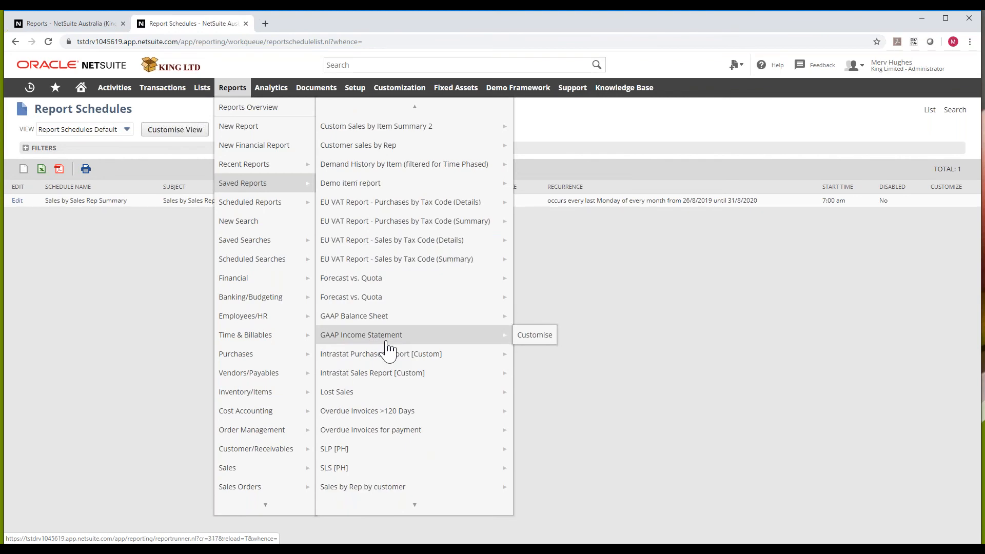
{"action": "scroll", "coordinate": [388, 350], "scroll_direction": "down", "scroll_amount": 1}
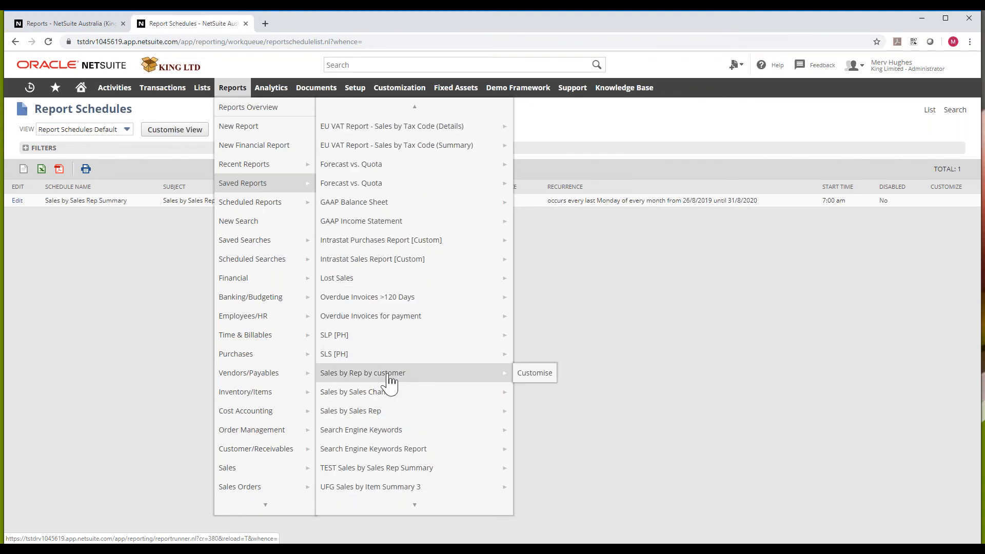
{"action": "left_click", "coordinate": [389, 373]}
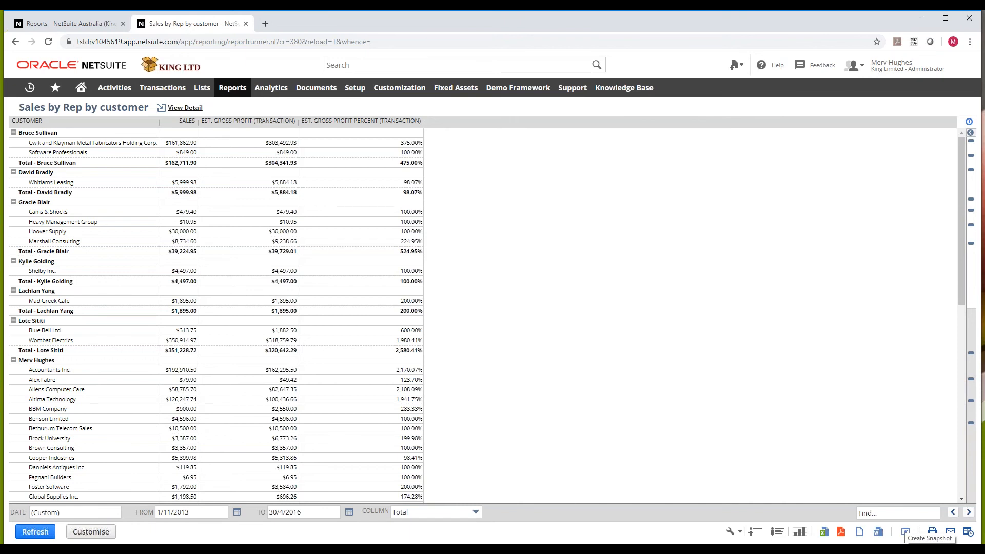
- Create a dashboard snapshot from the report and title its portlet Sales Rep by Customer
{"action": "left_click", "coordinate": [906, 532]}
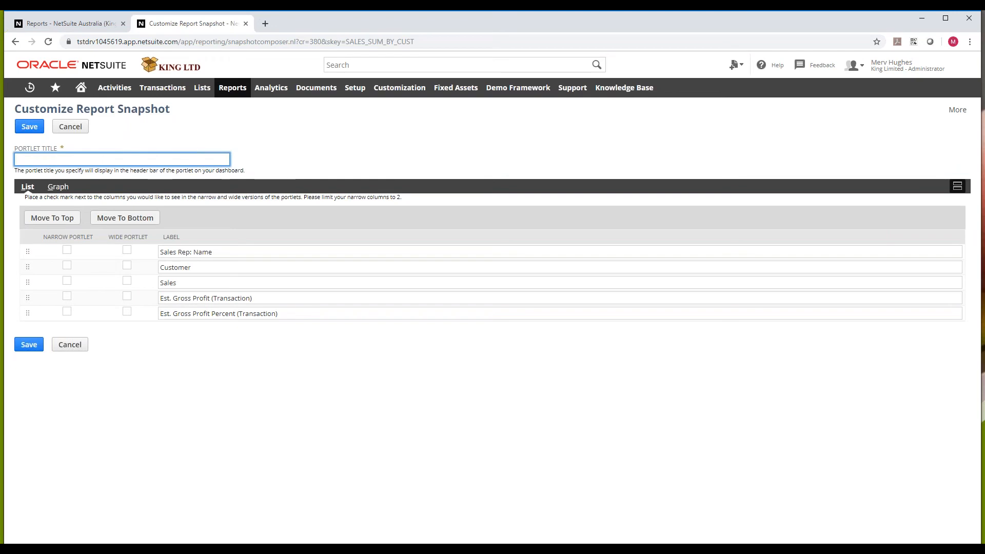
{"action": "type", "text": "Sales"}
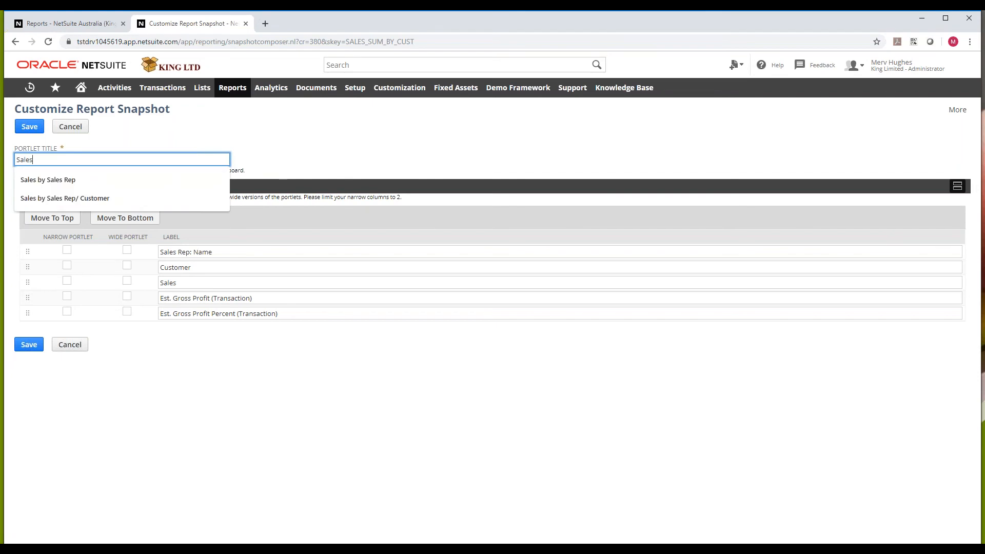
{"action": "type", "text": " b"}
{"action": "key", "text": "BackSpace"}
{"action": "type", "text": "Re"}
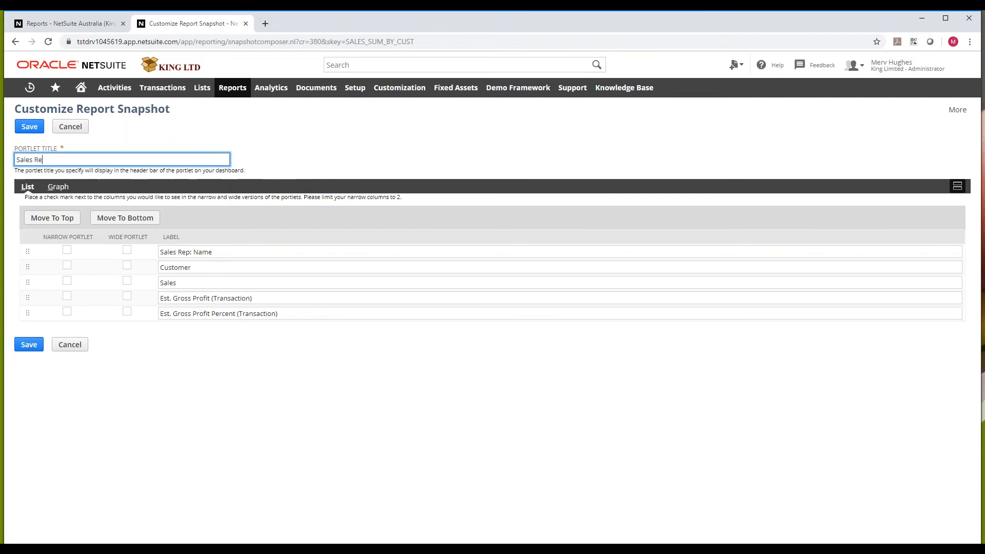
{"action": "type", "text": "p by Customer"}
- Include the Sales Rep: Name, Customer and Sales columns in both the narrow and wide versions of the snapshot portlet
{"action": "left_click", "coordinate": [67, 250]}
{"action": "left_click", "coordinate": [127, 250]}
{"action": "left_click", "coordinate": [67, 265]}
{"action": "left_click", "coordinate": [127, 265]}
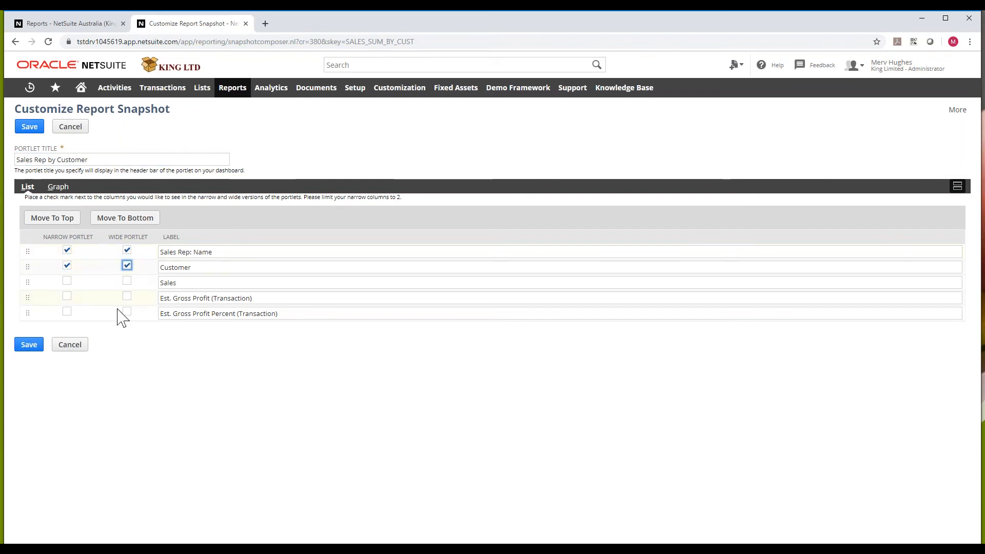
{"action": "left_click", "coordinate": [67, 281]}
{"action": "left_click", "coordinate": [126, 281]}
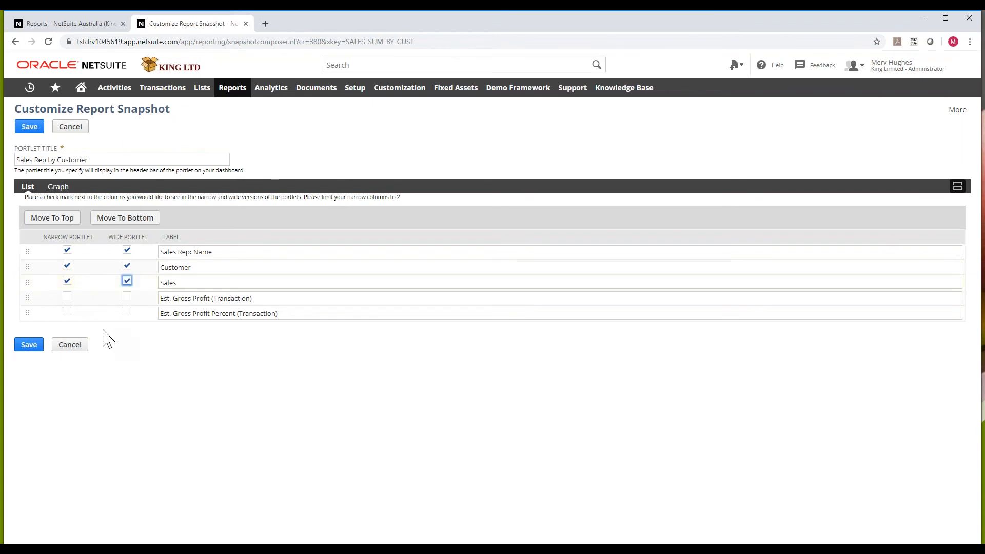
- Review the snapshot's graph axes and try to save the snapshot
{"action": "left_click", "coordinate": [60, 188]}
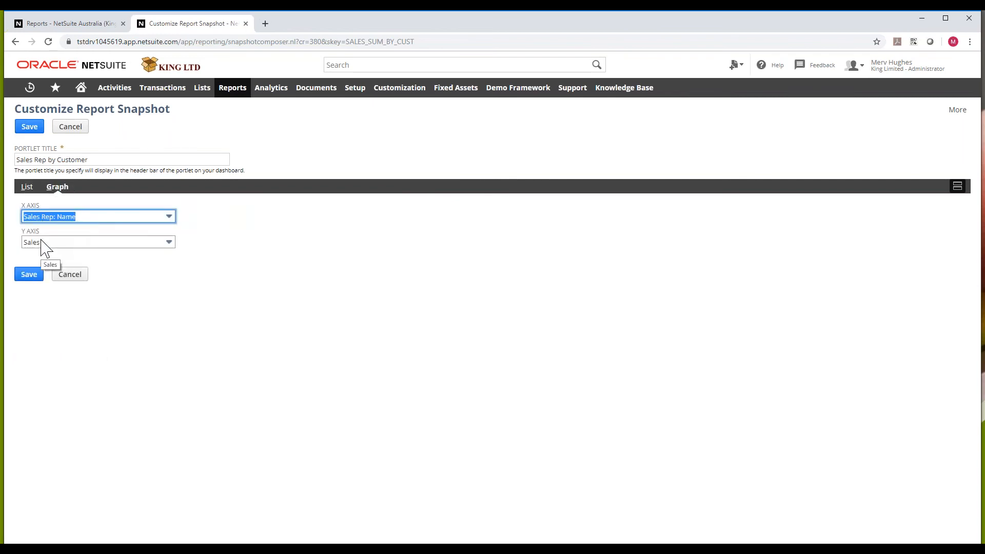
{"action": "left_click", "coordinate": [26, 132]}
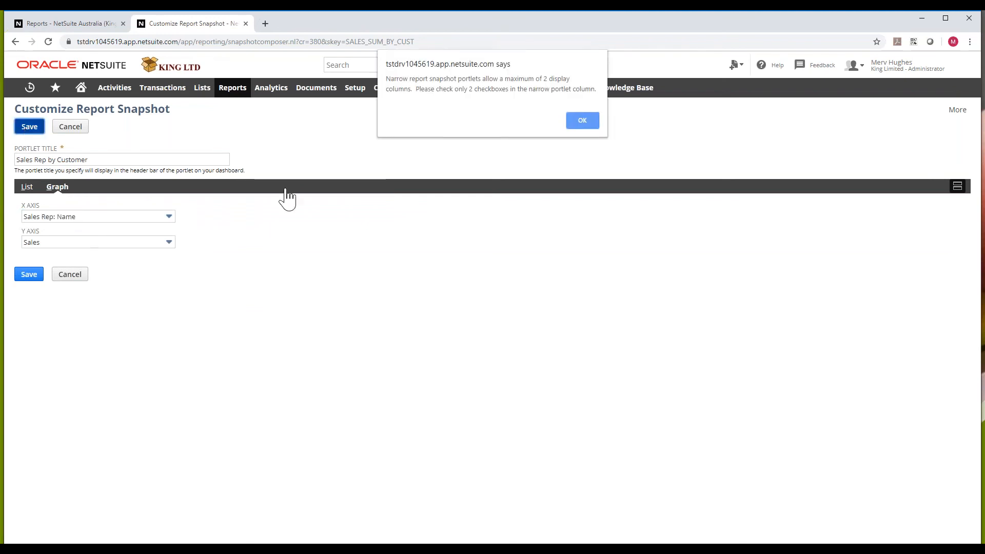
{"action": "left_click", "coordinate": [584, 125]}
- Exclude the Customer column from the wide and narrow portlet versions and save the snapshot
{"action": "left_click", "coordinate": [27, 187]}
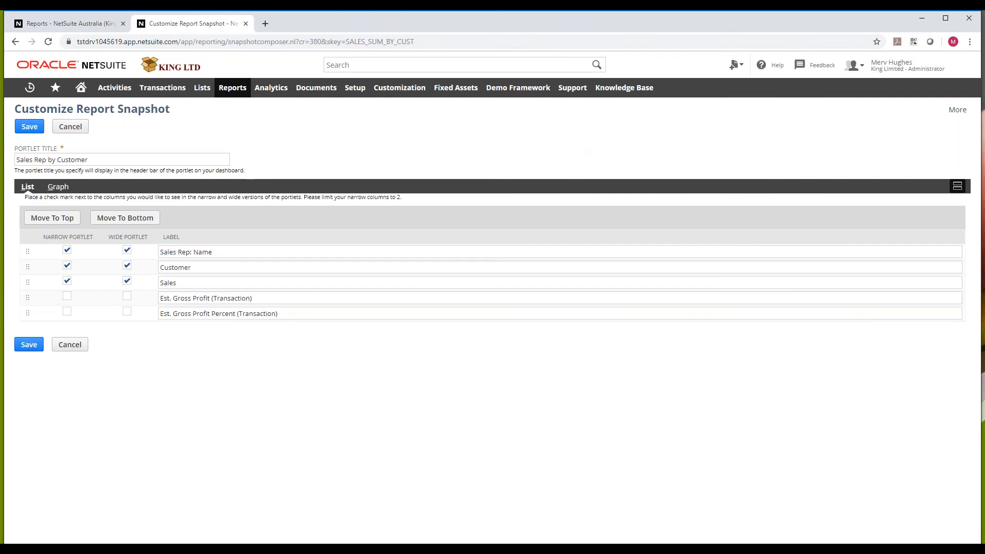
{"action": "left_click", "coordinate": [127, 266]}
{"action": "left_click", "coordinate": [29, 127]}
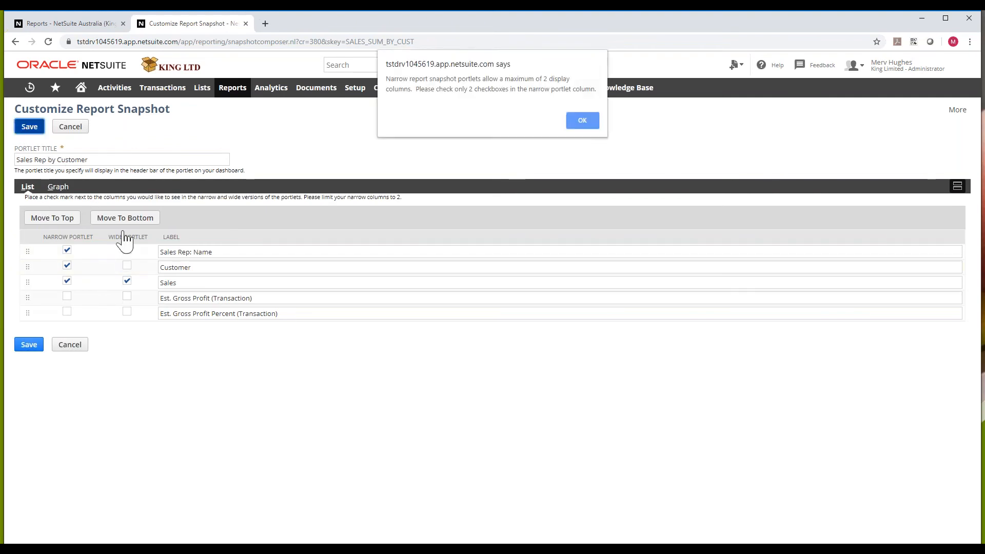
{"action": "left_click", "coordinate": [583, 121]}
{"action": "left_click", "coordinate": [66, 265]}
{"action": "left_click", "coordinate": [29, 129]}
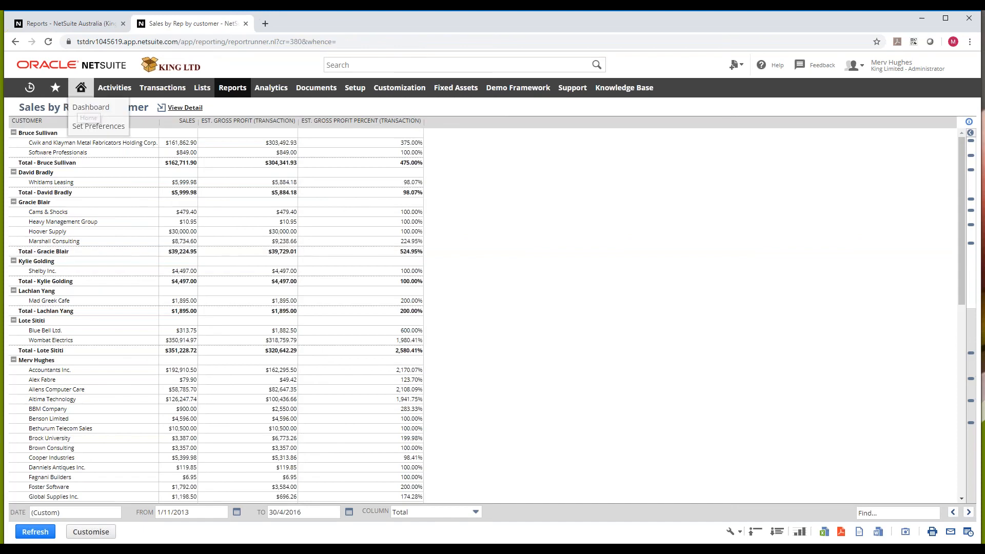
- Go to the home dashboard and add a Report Snapshots portlet to it
{"action": "left_click", "coordinate": [80, 88]}
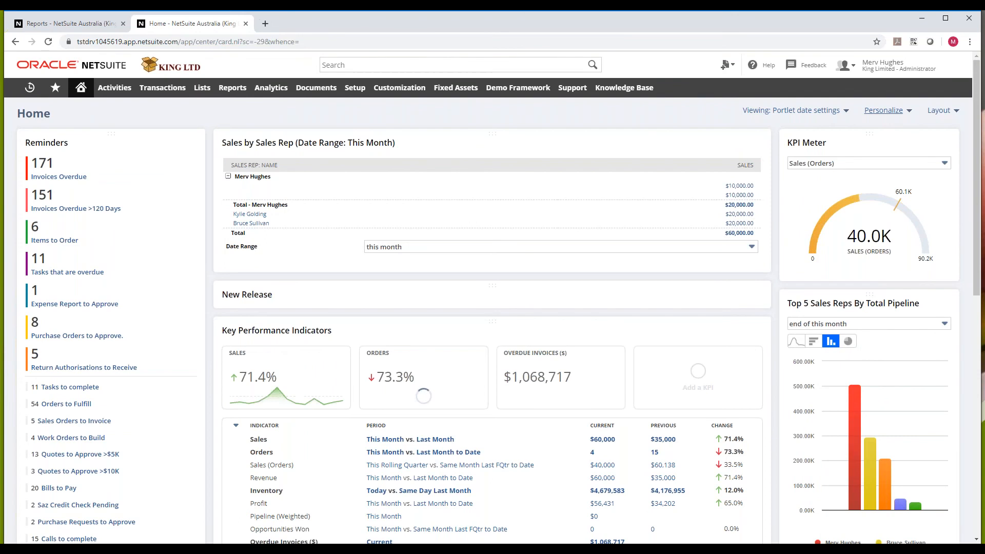
{"action": "left_click", "coordinate": [883, 111]}
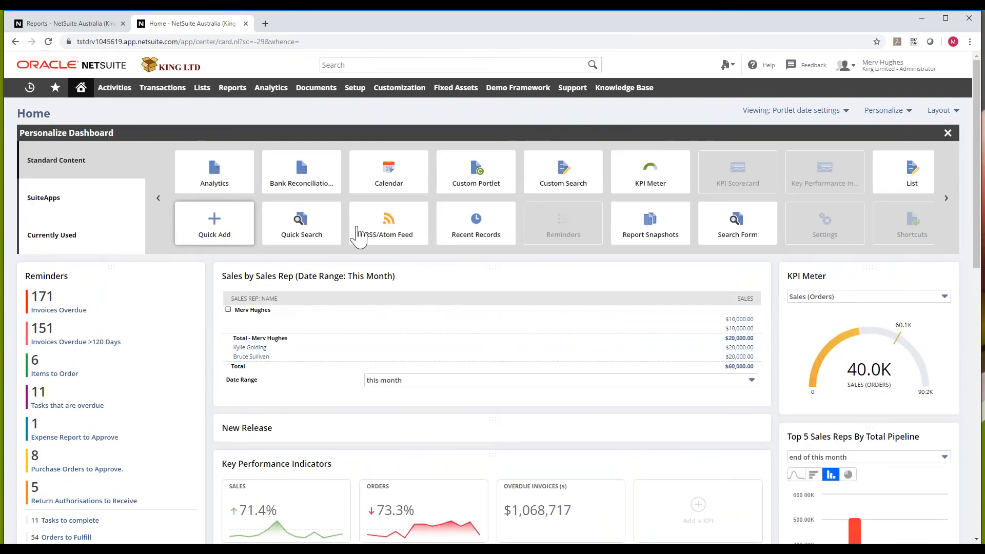
{"action": "left_click", "coordinate": [673, 239]}
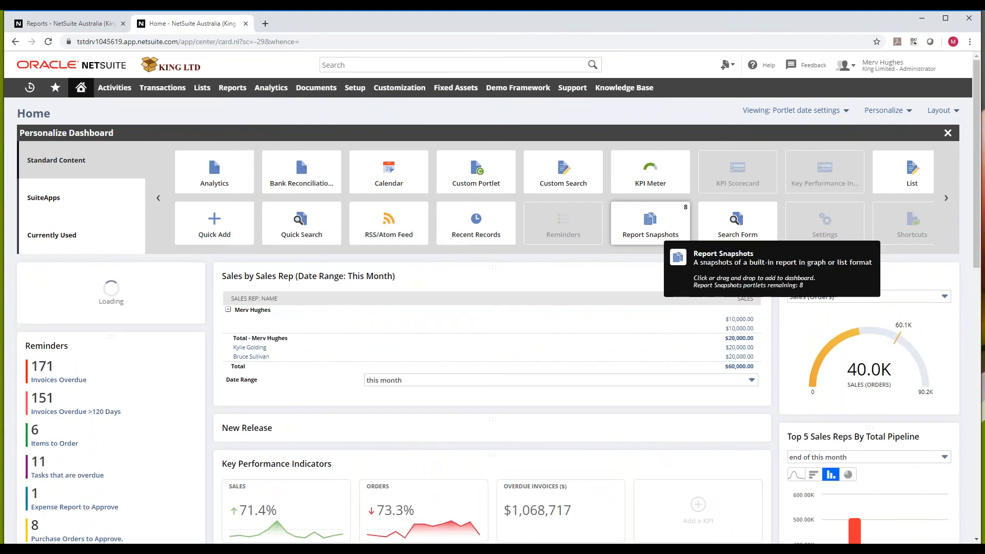
{"action": "left_click", "coordinate": [947, 133]}
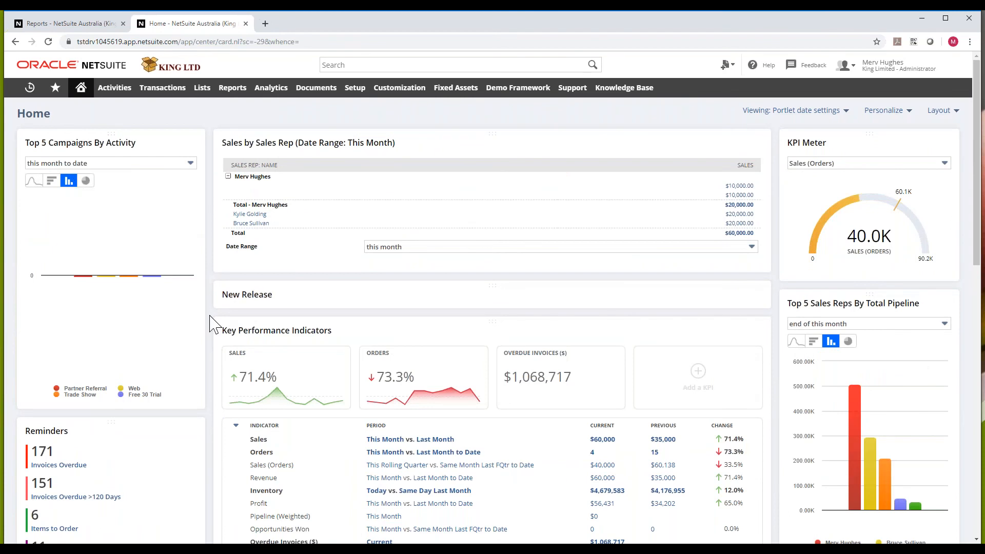
- Look through the dashboard for the added portlet and add a second Report Snapshots portlet
{"action": "scroll", "coordinate": [209, 324], "scroll_direction": "down", "scroll_amount": 10}
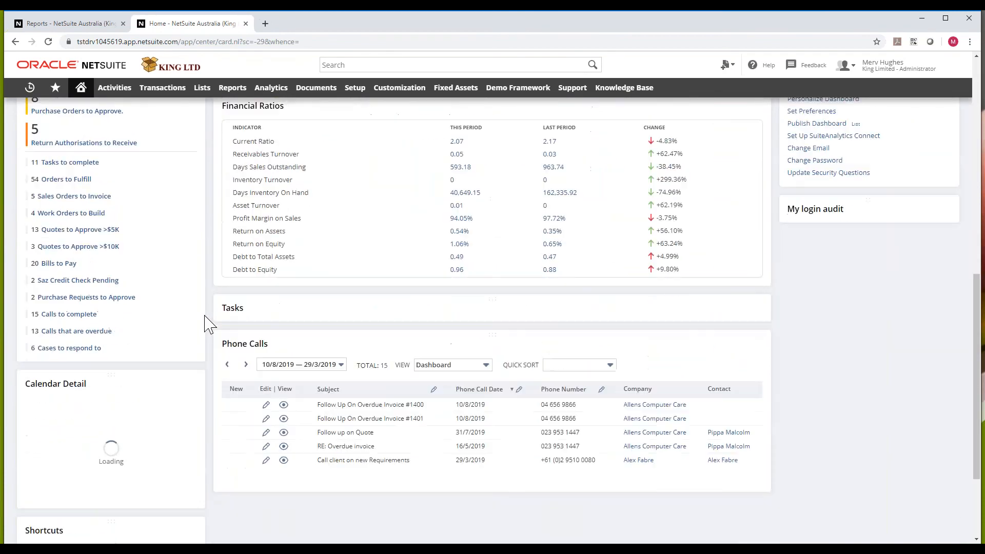
{"action": "scroll", "coordinate": [209, 324], "scroll_direction": "down", "scroll_amount": 3}
{"action": "scroll", "coordinate": [209, 325], "scroll_direction": "up", "scroll_amount": 5}
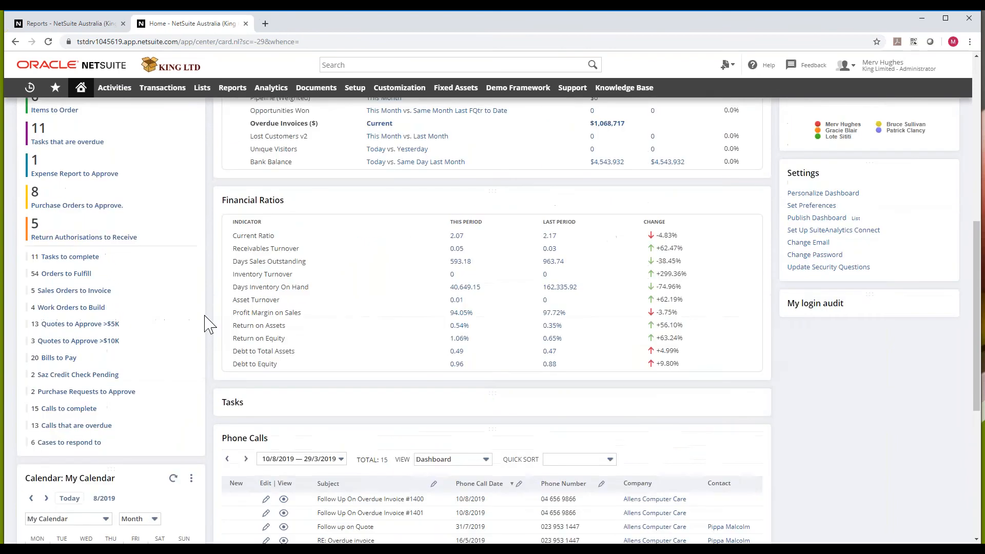
{"action": "scroll", "coordinate": [209, 324], "scroll_direction": "up", "scroll_amount": 10}
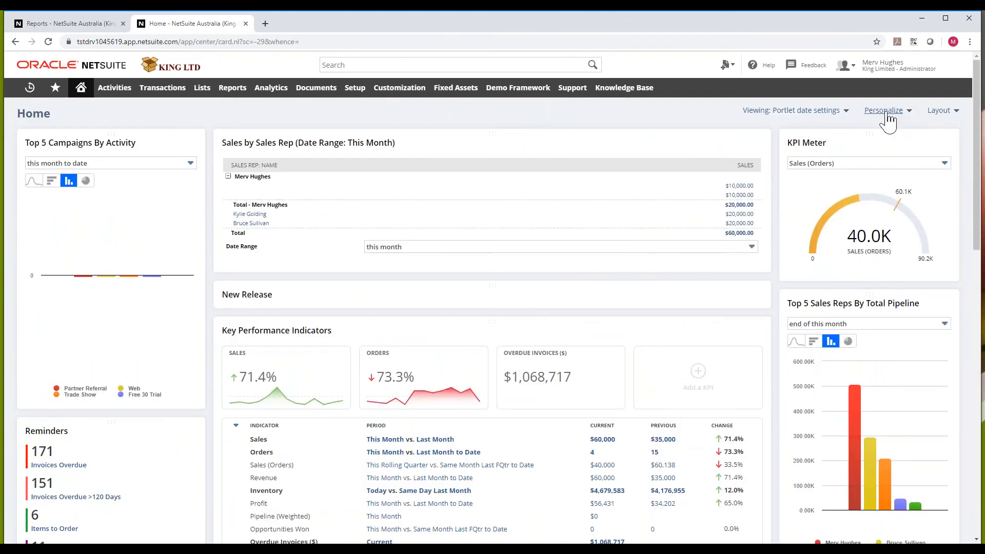
{"action": "left_click", "coordinate": [884, 111]}
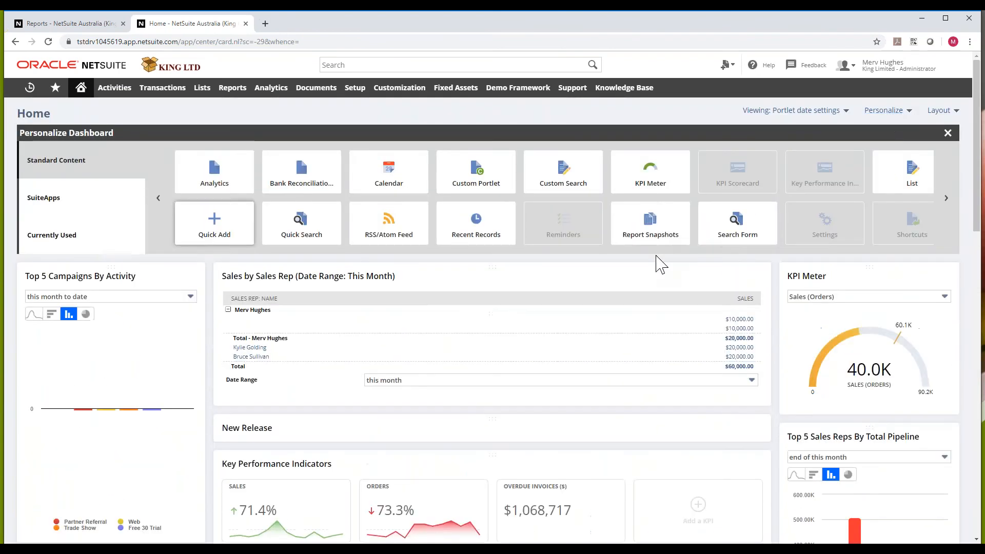
{"action": "left_click", "coordinate": [657, 236]}
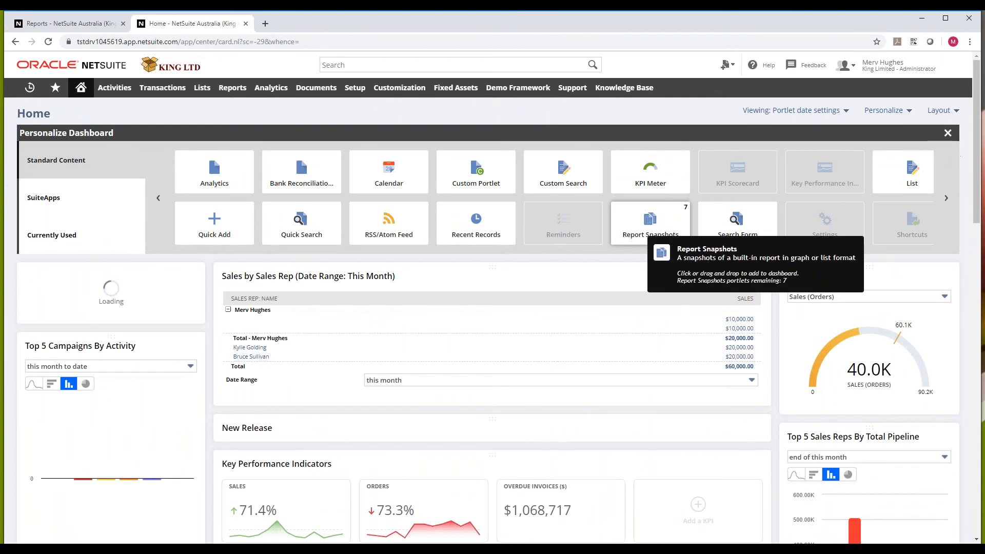
{"action": "left_click", "coordinate": [947, 133]}
- Set the Sales by Sales Rep portlet to show the Sales Rep by Customer snapshot as a graph and save its options
{"action": "left_click", "coordinate": [758, 143]}
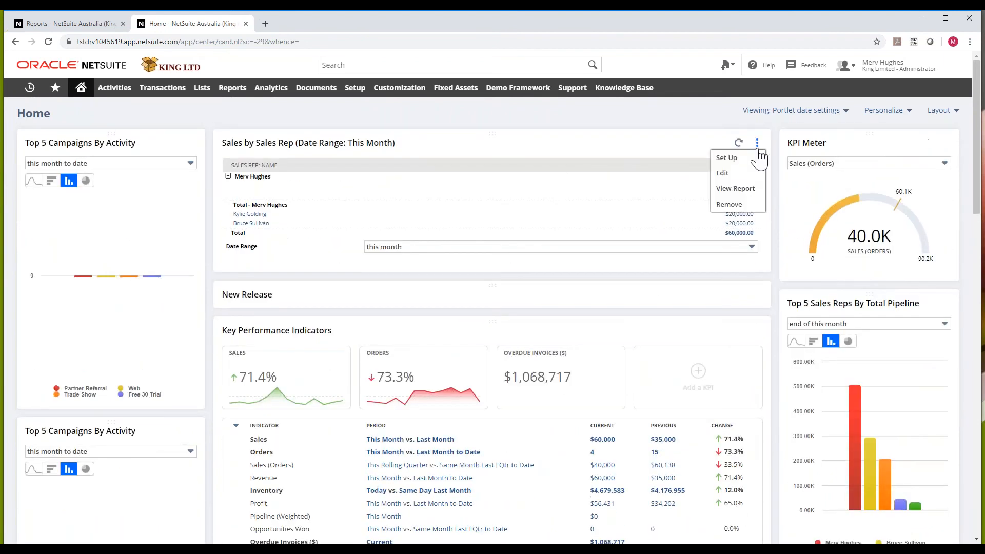
{"action": "left_click", "coordinate": [726, 158]}
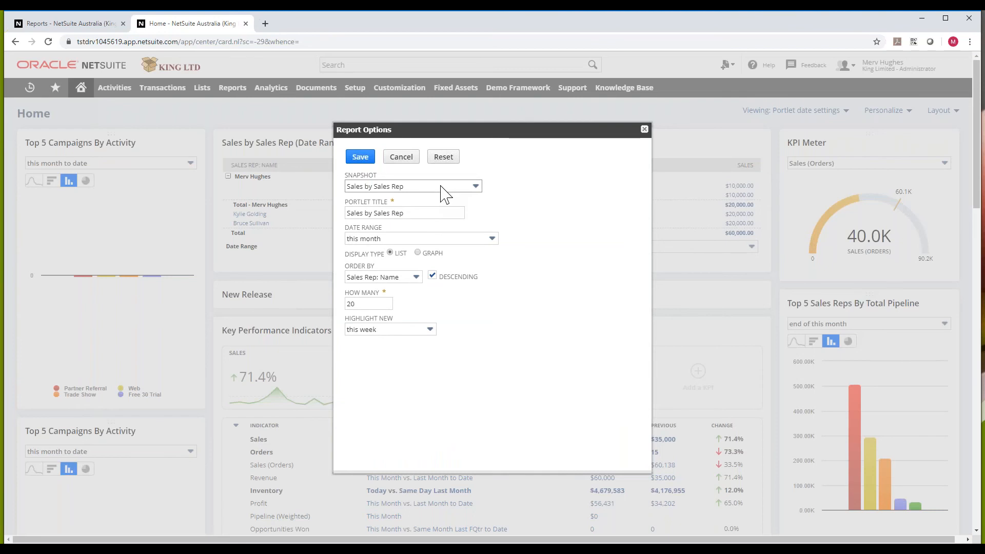
{"action": "left_click", "coordinate": [441, 186]}
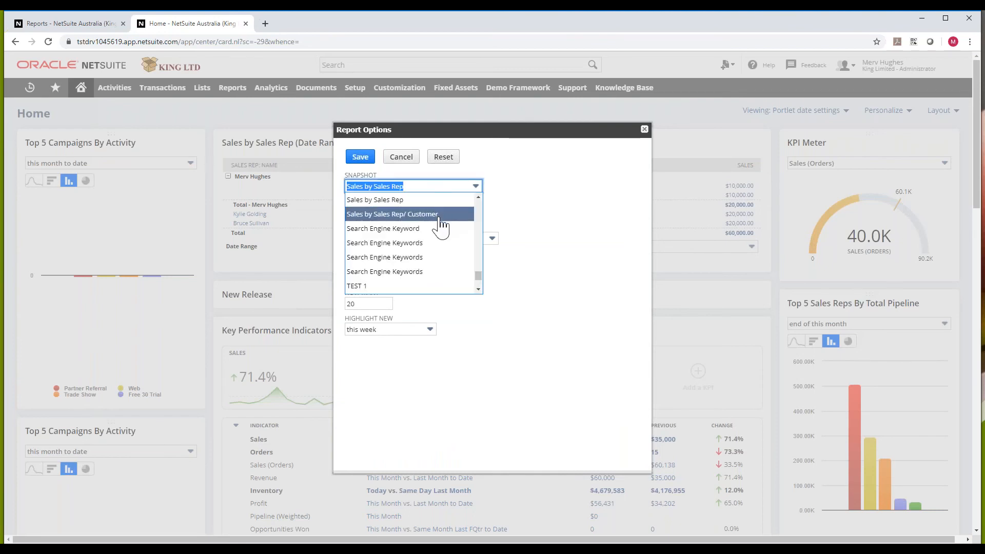
{"action": "scroll", "coordinate": [441, 226], "scroll_direction": "up", "scroll_amount": 1}
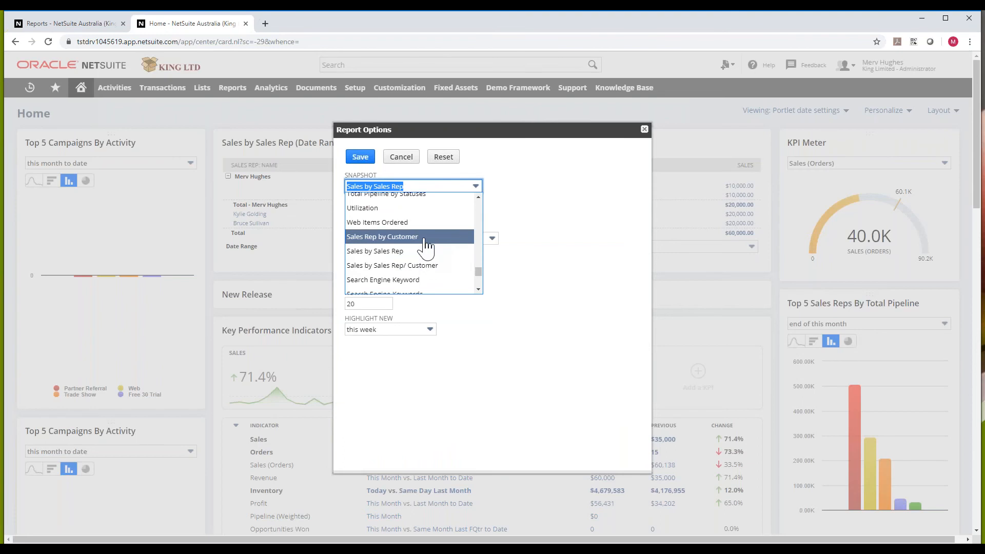
{"action": "left_click", "coordinate": [425, 237]}
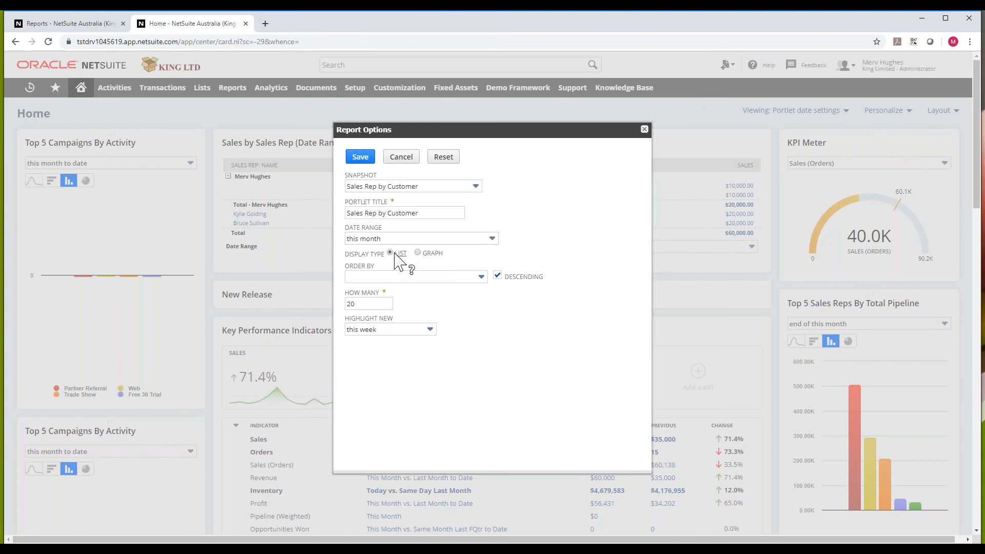
{"action": "left_click", "coordinate": [418, 253]}
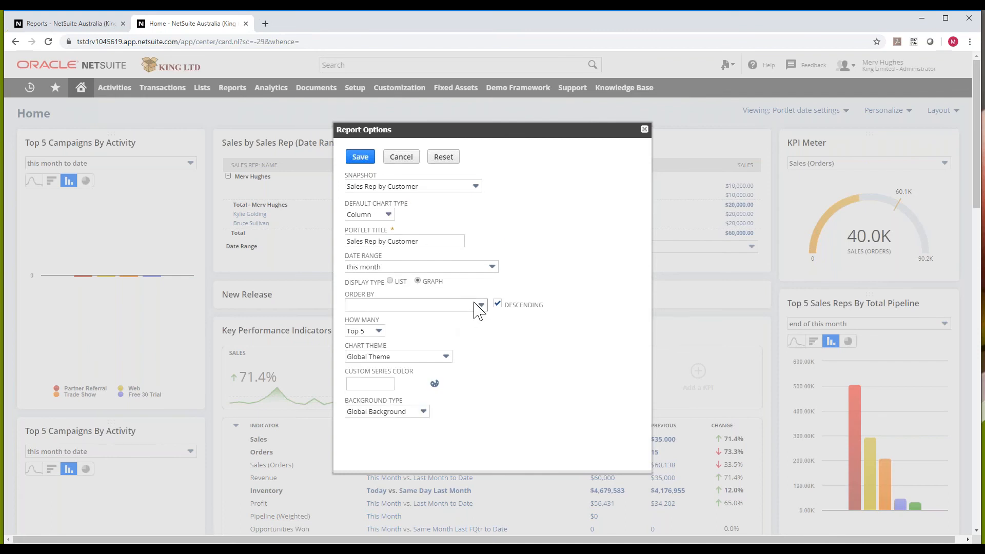
{"action": "left_click", "coordinate": [359, 158]}
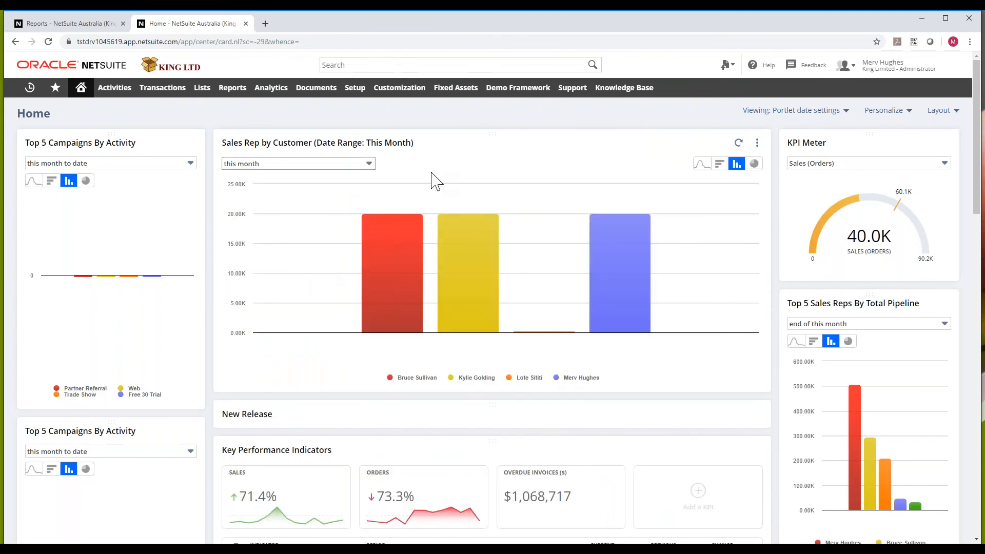
- Set the Sales Rep by Customer portlet's display type to List, save the options, and collapse and re-expand its grouped sales rep
{"action": "left_click", "coordinate": [757, 142]}
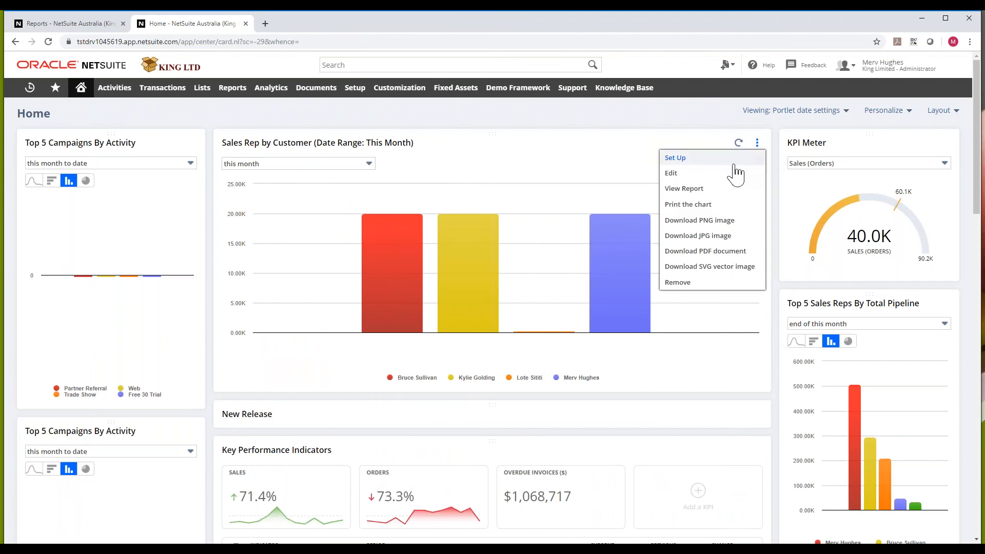
{"action": "left_click", "coordinate": [734, 163]}
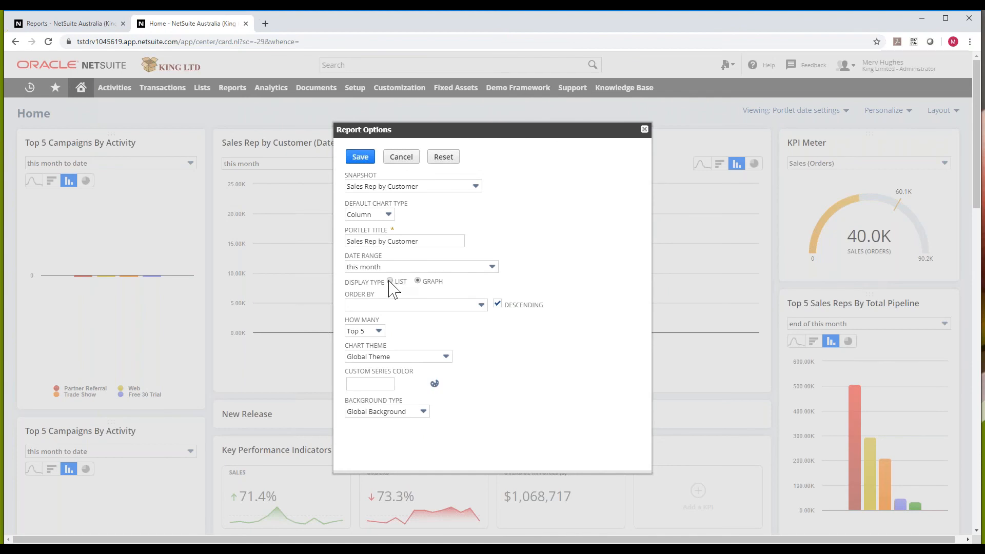
{"action": "left_click", "coordinate": [390, 280]}
{"action": "left_click", "coordinate": [359, 157]}
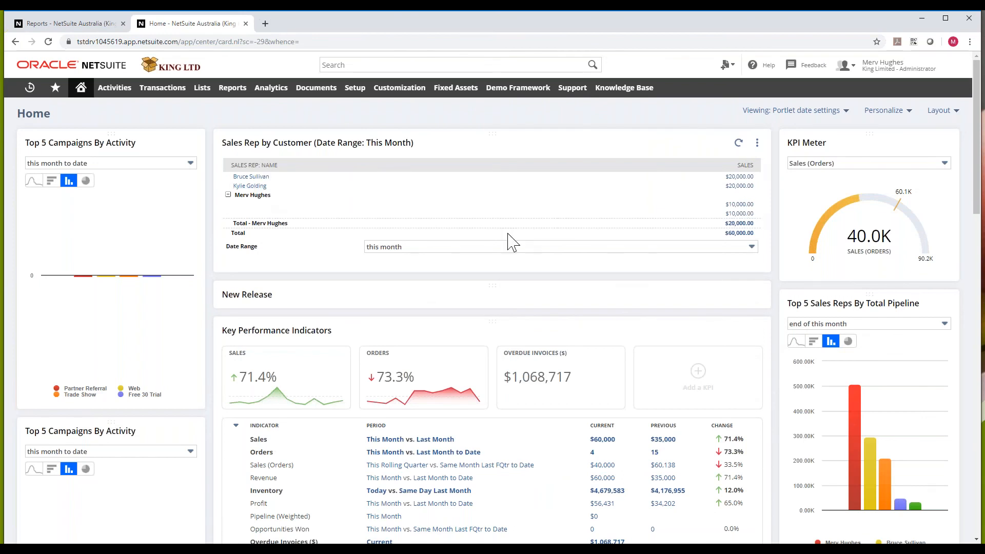
{"action": "left_click", "coordinate": [228, 195]}
{"action": "left_click", "coordinate": [227, 195]}
- Review the title and column options in the Sales Rep by Customer portlet's edit form, leaving it without saving
{"action": "left_click", "coordinate": [757, 143]}
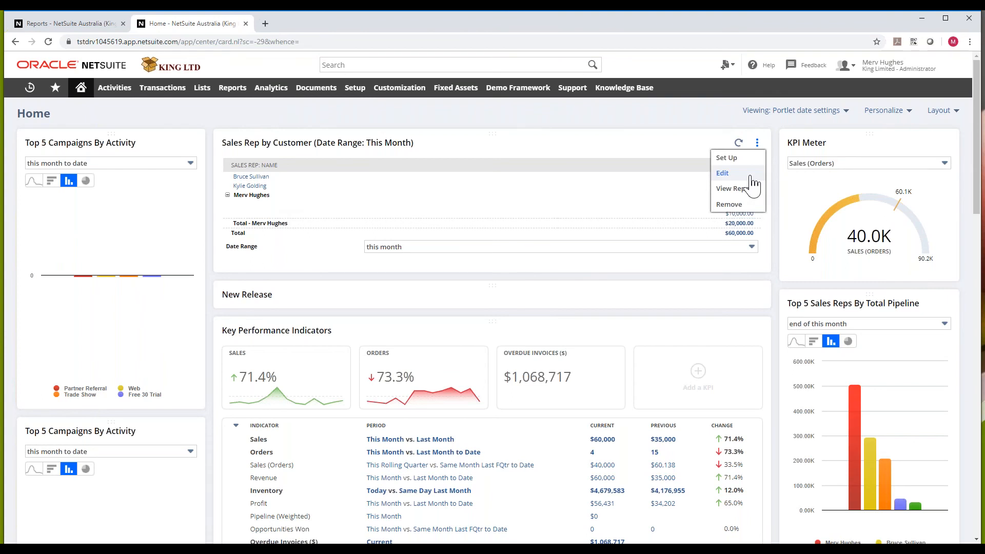
{"action": "left_click", "coordinate": [723, 173]}
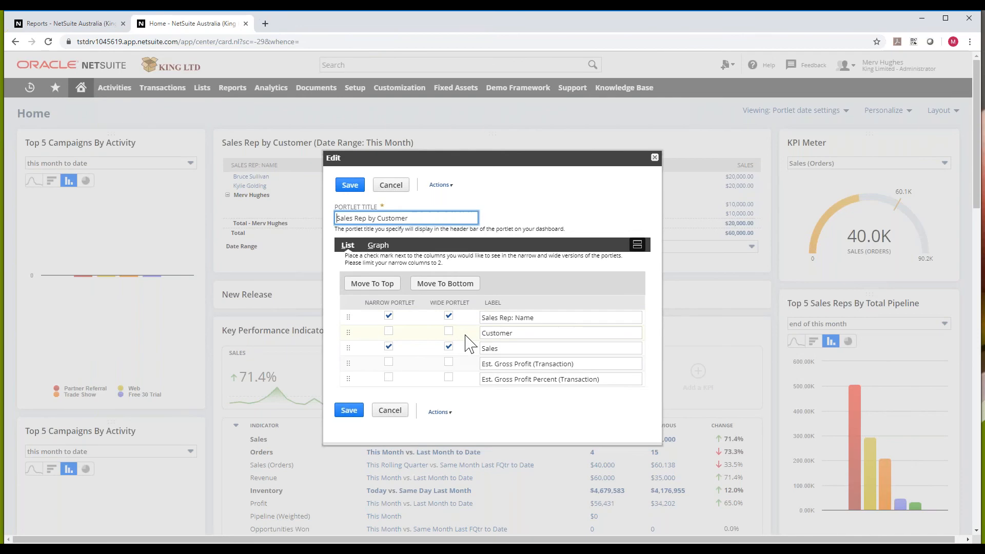
{"action": "left_click", "coordinate": [656, 158]}
- Remove the Sales Rep by Customer portlet from the home dashboard and look over the remaining portlets
{"action": "left_click", "coordinate": [757, 143]}
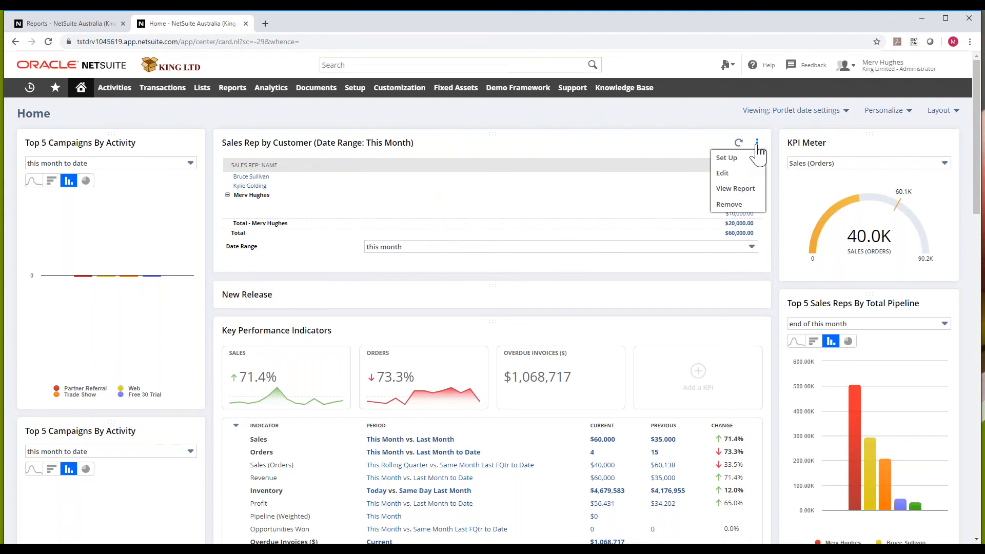
{"action": "left_click", "coordinate": [729, 205]}
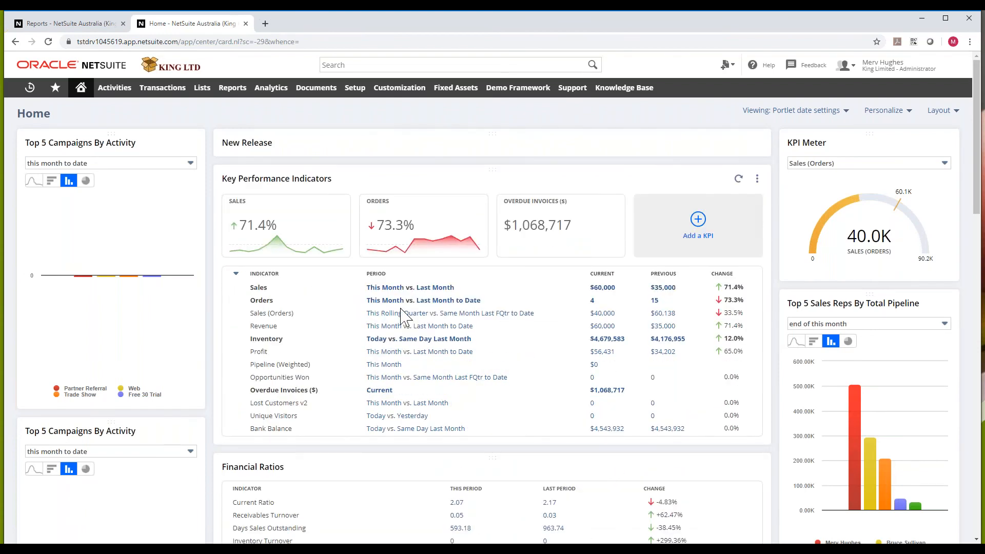
{"action": "scroll", "coordinate": [406, 318], "scroll_direction": "down", "scroll_amount": 4}
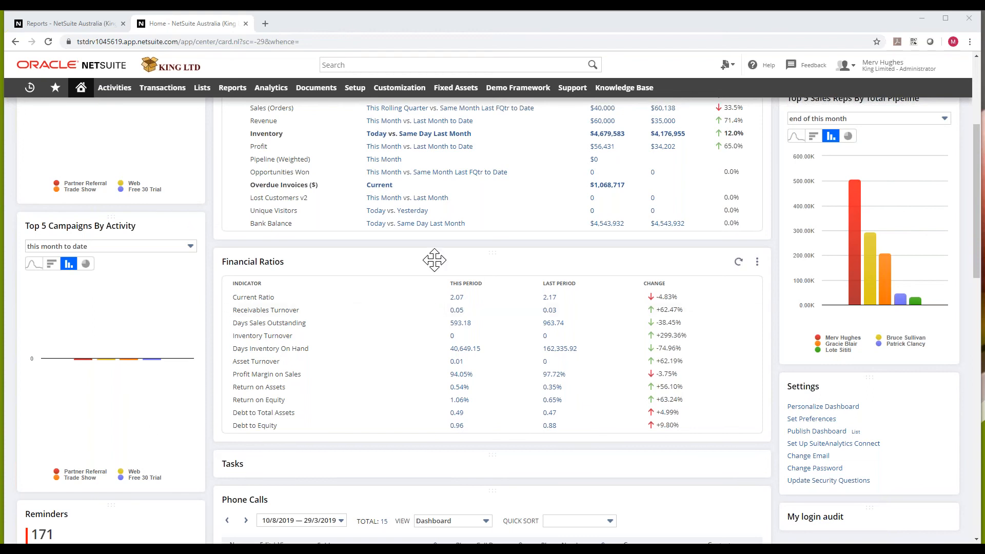
- Open the Sales by Sales Rep summary report and review its Schedule Report form, closing it without saving
{"action": "left_click", "coordinate": [240, 95]}
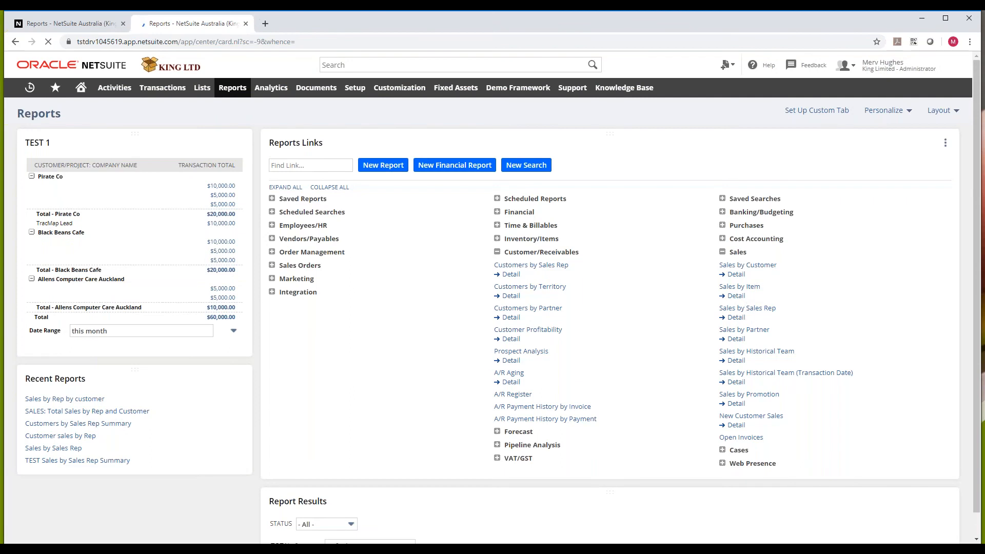
{"action": "left_click", "coordinate": [747, 308]}
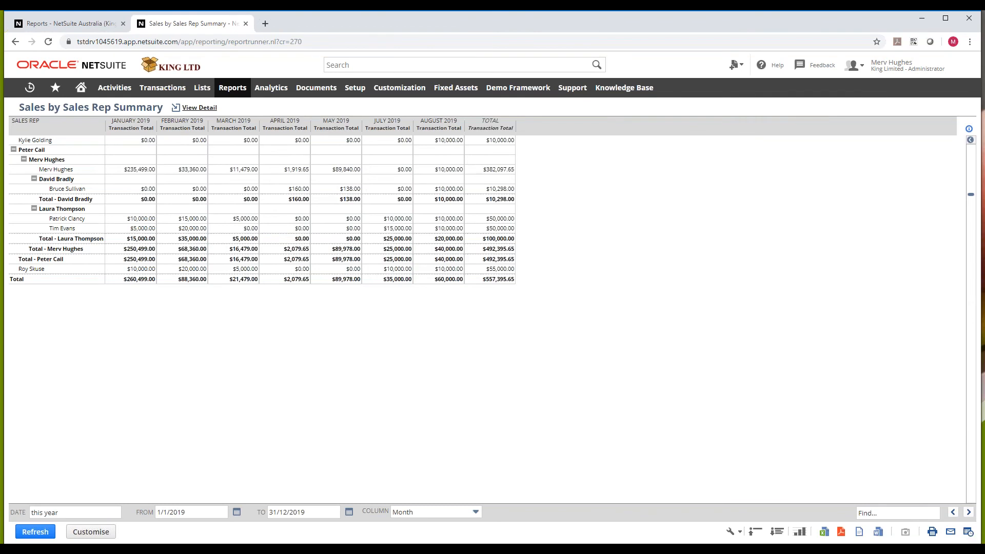
{"action": "left_click", "coordinate": [970, 533]}
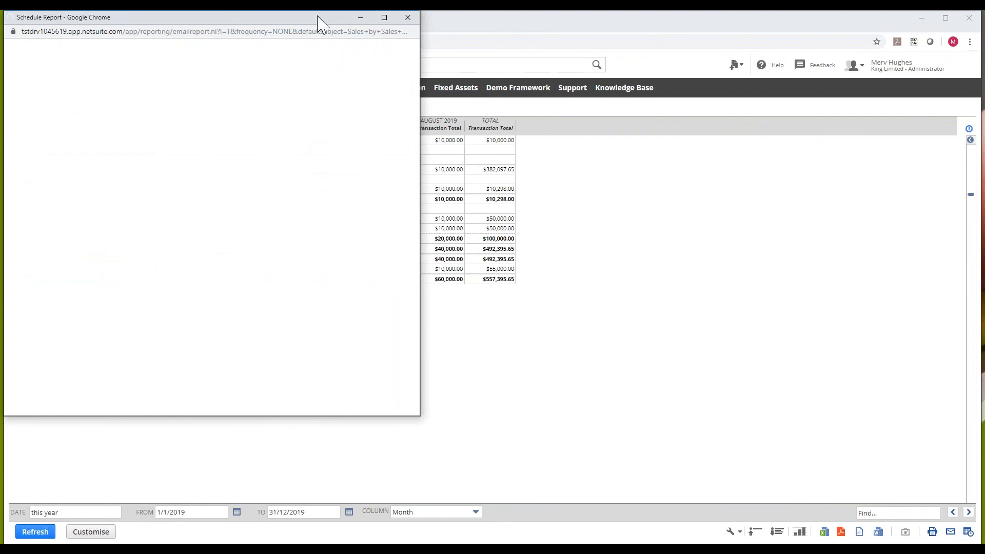
{"action": "left_click_drag", "start_coordinate": [351, 16], "coordinate": [562, 88]}
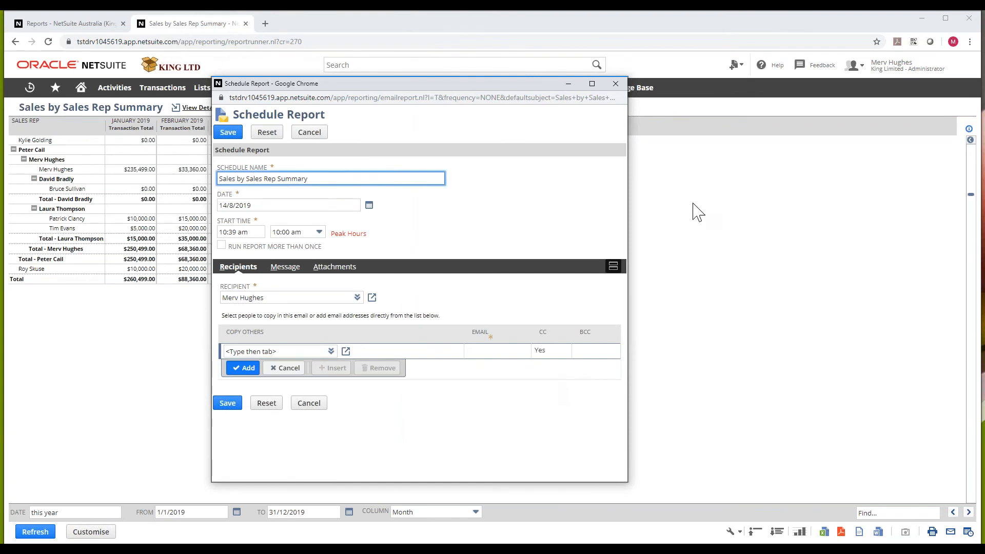
{"action": "left_click", "coordinate": [617, 85]}
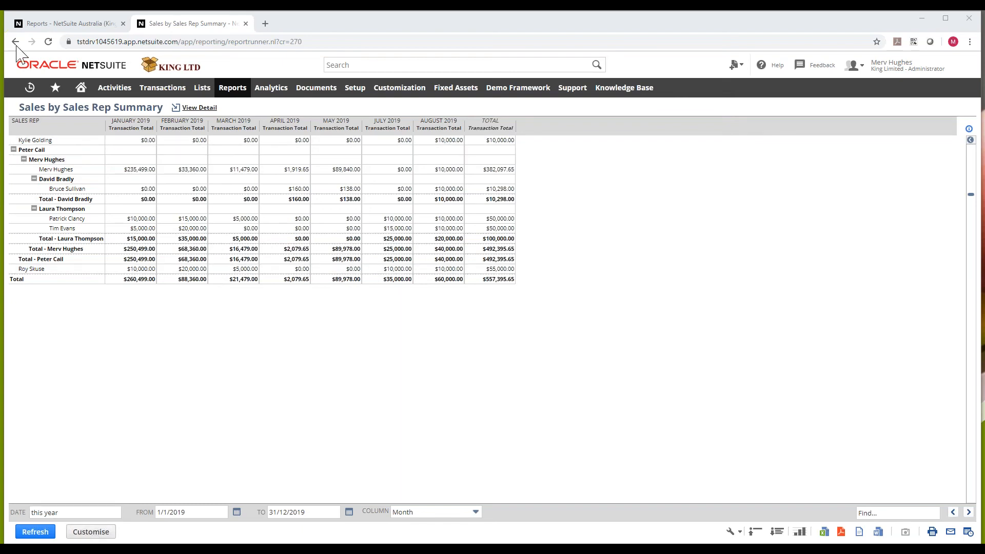
- Customise the Sales by Sales Rep summary report by relabelling the Sales Rep column as "Sales Manager" and preview it
{"action": "left_click", "coordinate": [91, 532]}
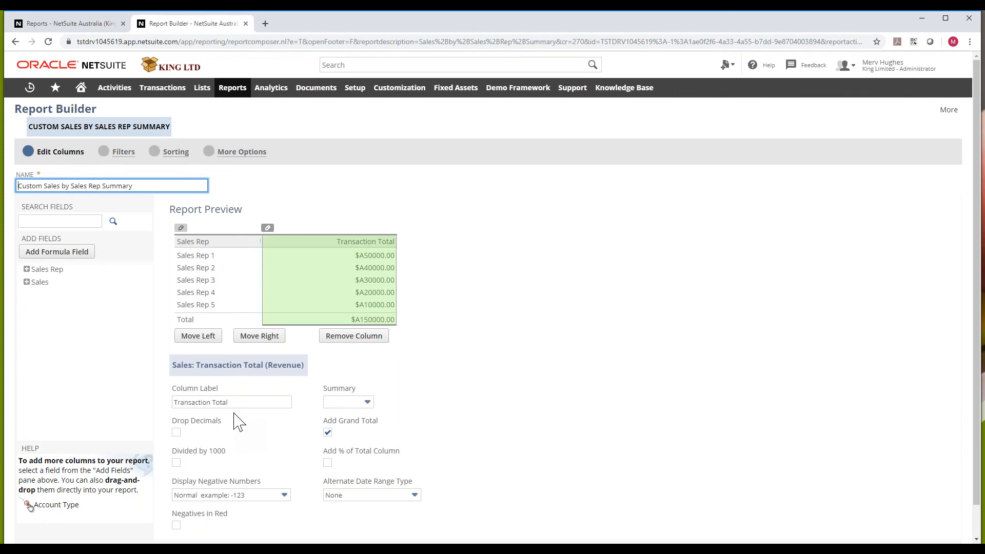
{"action": "left_click", "coordinate": [218, 247]}
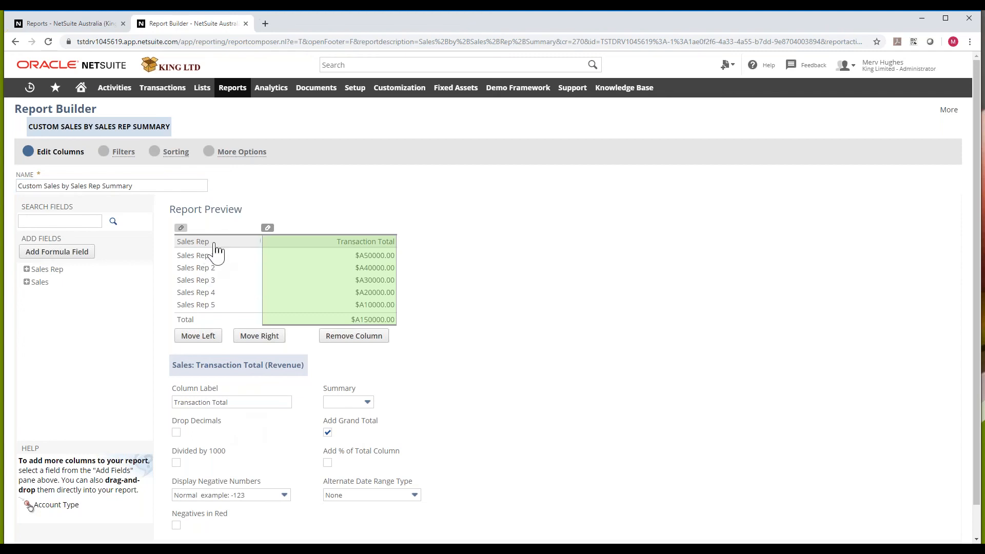
{"action": "left_click_drag", "start_coordinate": [205, 402], "coordinate": [191, 402]}
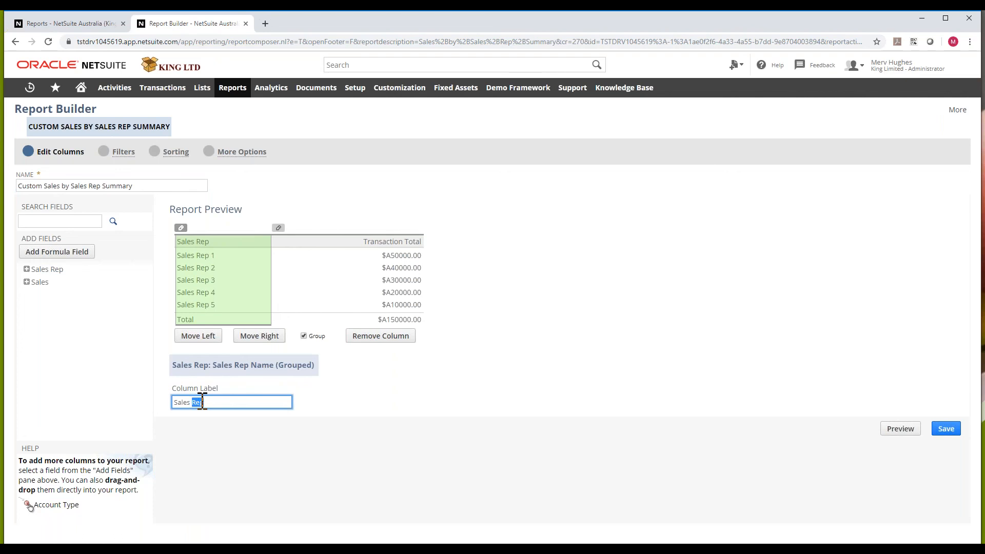
{"action": "key", "text": "BackSpace"}
{"action": "key", "text": "BackSpace"}
{"action": "key", "text": "BackSpace"}
{"action": "key", "text": "BackSpace"}
{"action": "key", "text": "BackSpace"}
{"action": "type", "text": "Sales Manager"}
{"action": "left_click", "coordinate": [898, 430]}
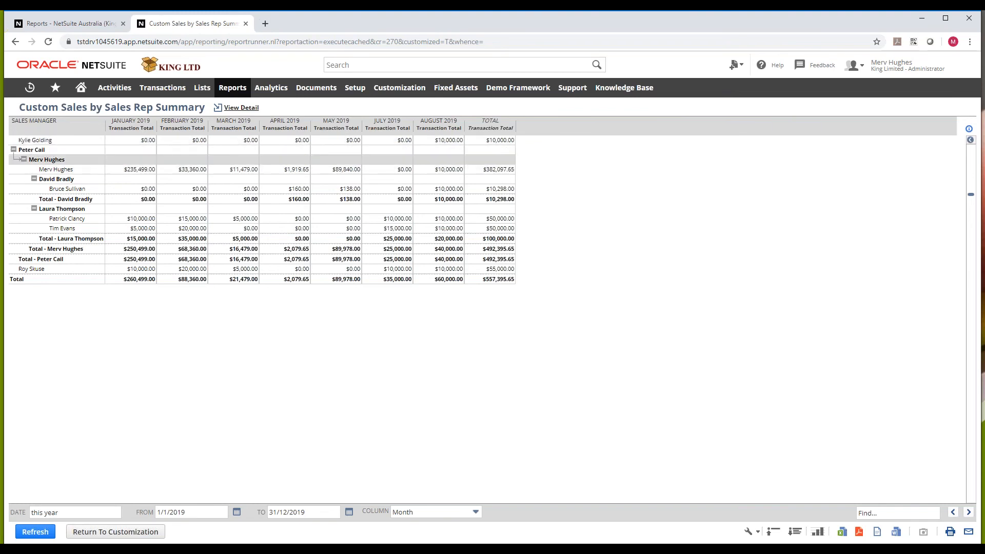
- Return to the customisation, extend the first column's label to "Sales Manager : Sales Rep" and preview the report
{"action": "left_click", "coordinate": [130, 537]}
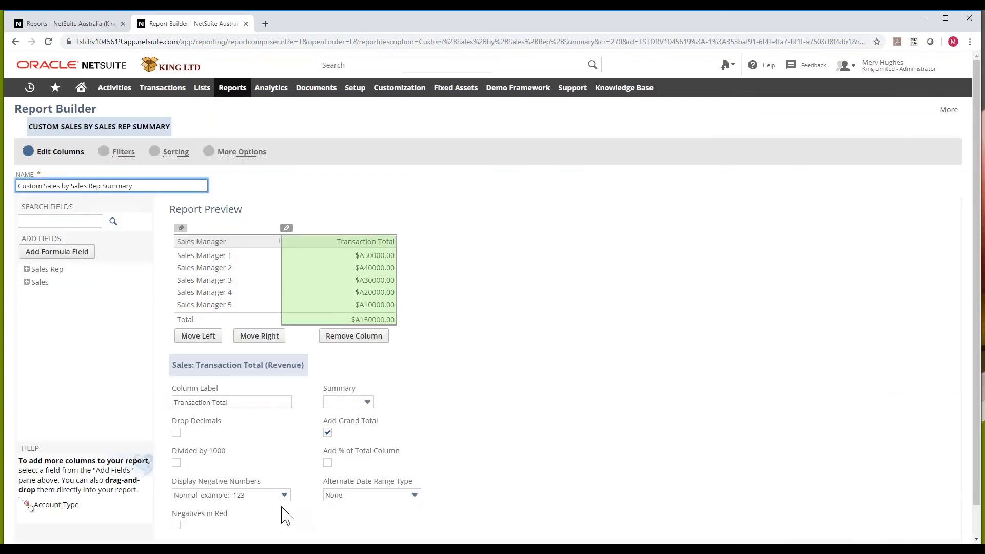
{"action": "left_click", "coordinate": [207, 276]}
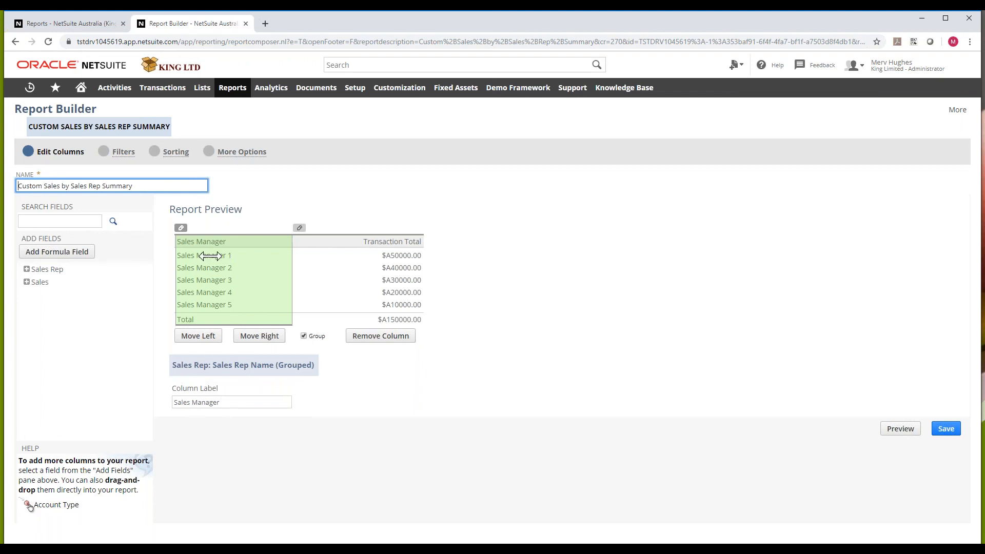
{"action": "left_click", "coordinate": [233, 404]}
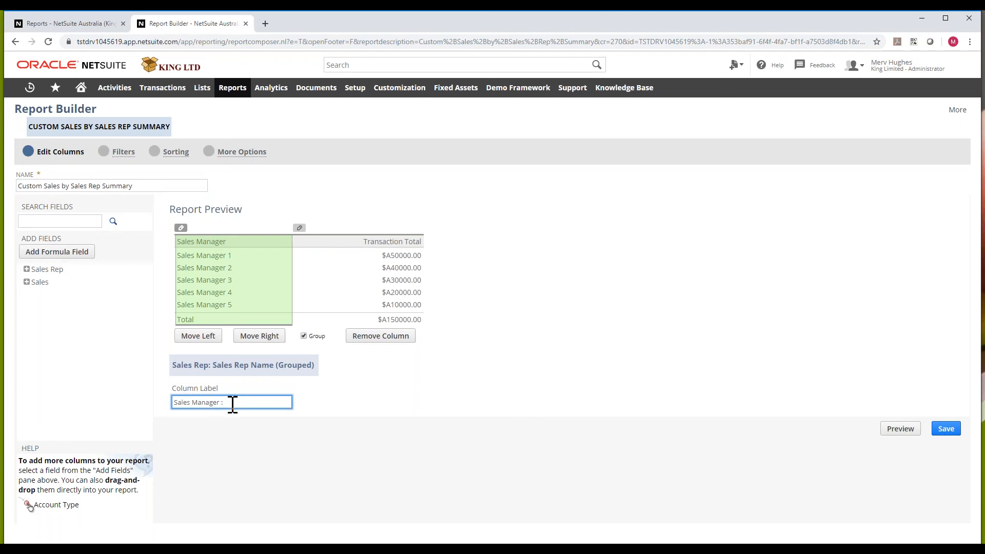
{"action": "type", "text": ": Sales Rep"}
{"action": "left_click", "coordinate": [895, 431]}
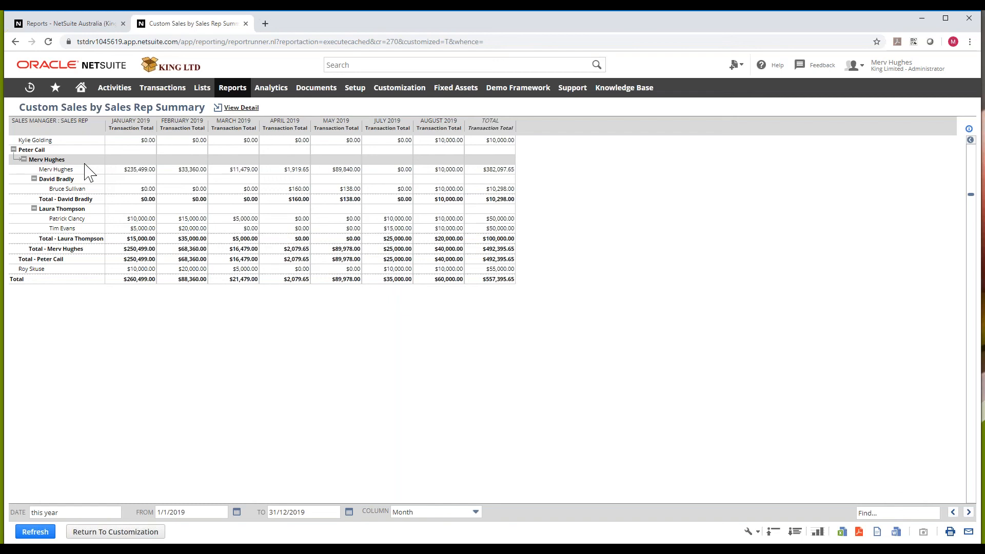
- Return to the customisation and look through the available Sales Rep fields and their subgroups for the report
{"action": "left_click", "coordinate": [136, 532]}
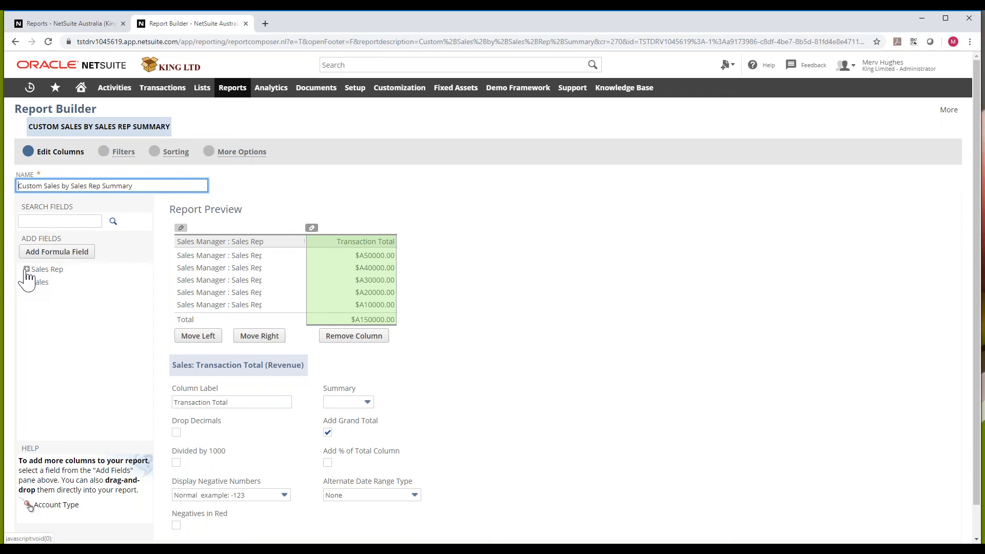
{"action": "left_click", "coordinate": [27, 270]}
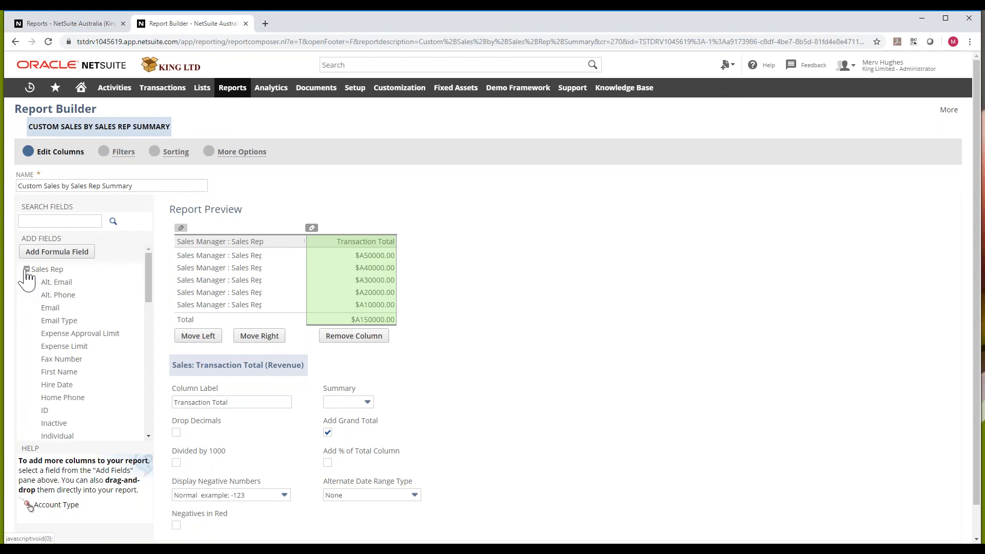
{"action": "scroll", "coordinate": [70, 337], "scroll_direction": "down", "scroll_amount": 15}
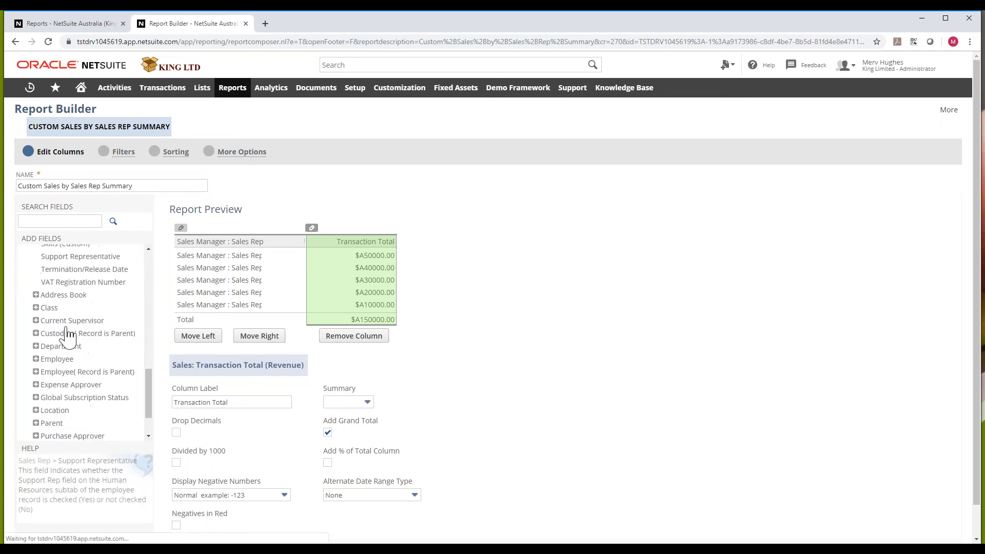
{"action": "scroll", "coordinate": [66, 336], "scroll_direction": "up", "scroll_amount": 15}
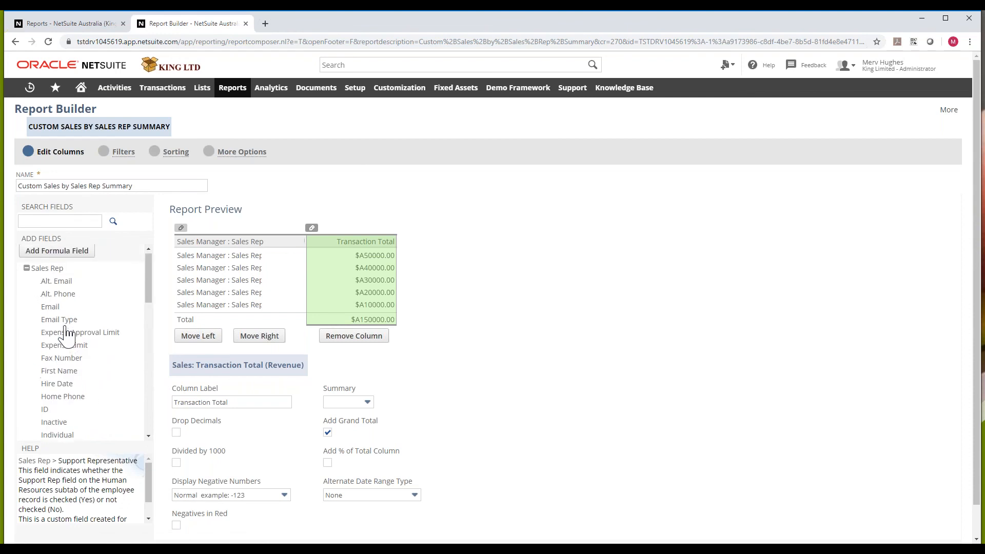
{"action": "left_click", "coordinate": [27, 269]}
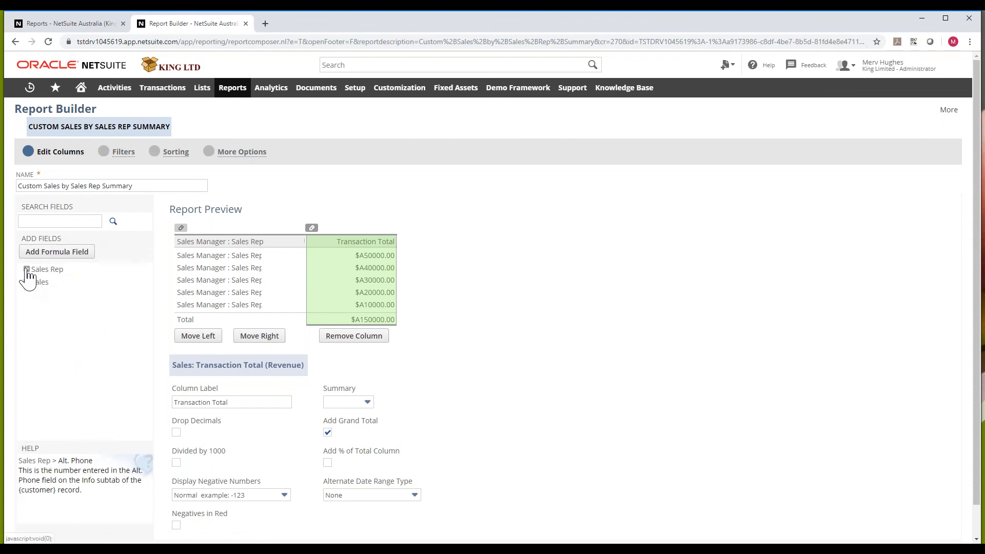
{"action": "left_click", "coordinate": [26, 269]}
{"action": "scroll", "coordinate": [48, 339], "scroll_direction": "down", "scroll_amount": 10}
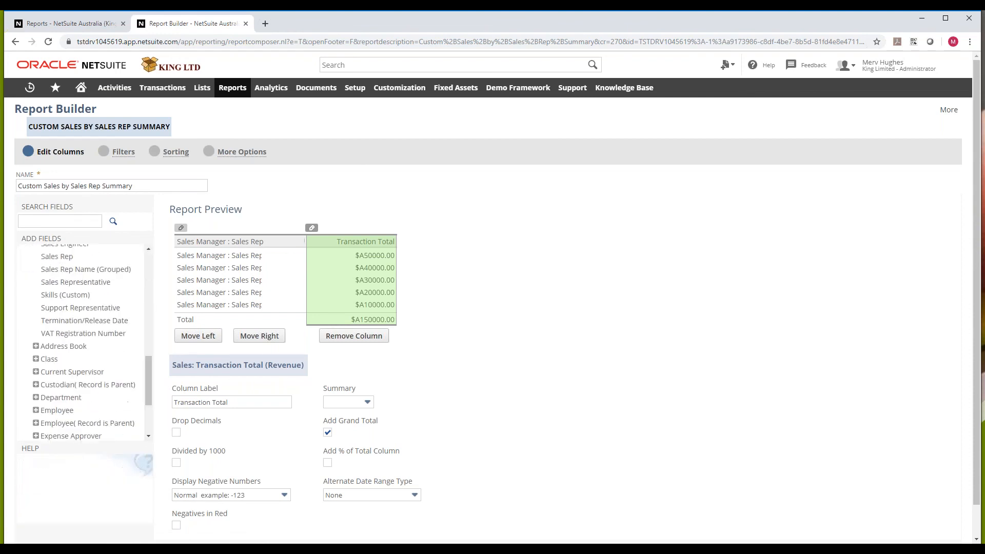
{"action": "scroll", "coordinate": [79, 320], "scroll_direction": "down", "scroll_amount": 2}
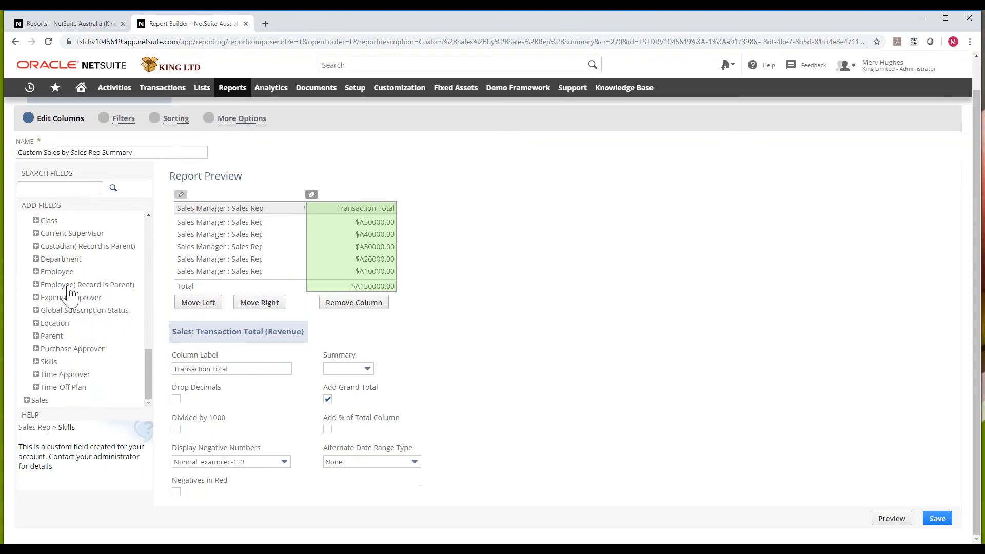
{"action": "scroll", "coordinate": [65, 295], "scroll_direction": "up", "scroll_amount": 10}
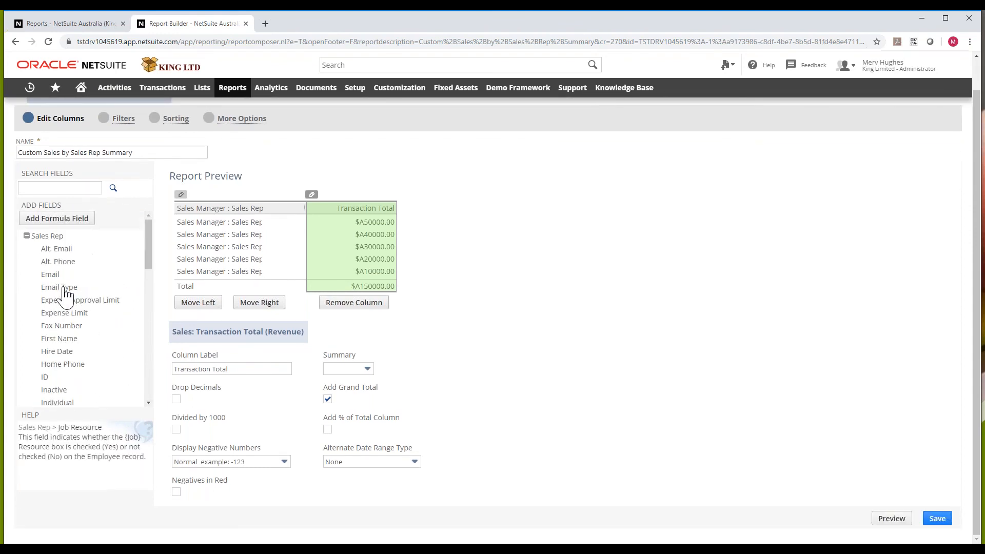
{"action": "scroll", "coordinate": [66, 296], "scroll_direction": "down", "scroll_amount": 10}
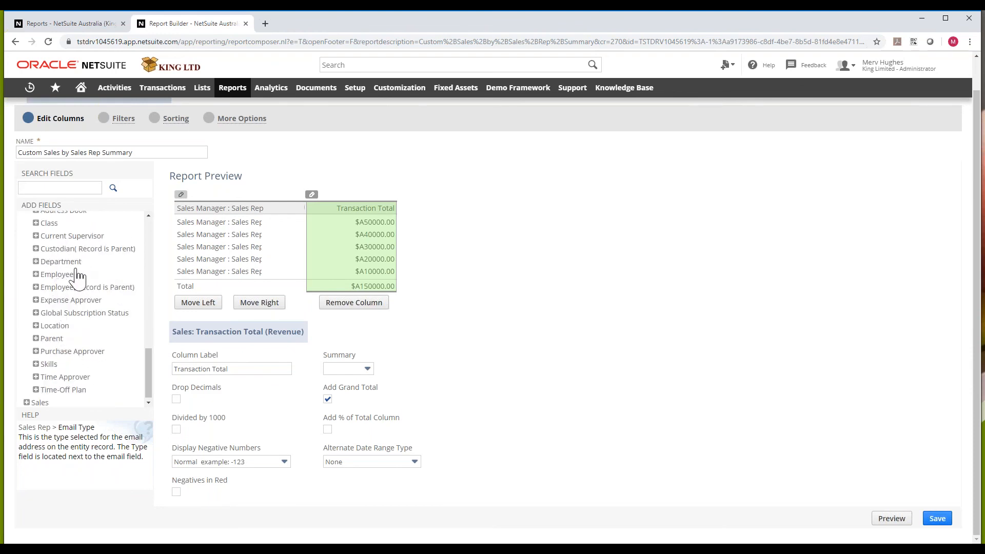
{"action": "scroll", "coordinate": [72, 298], "scroll_direction": "up", "scroll_amount": 2}
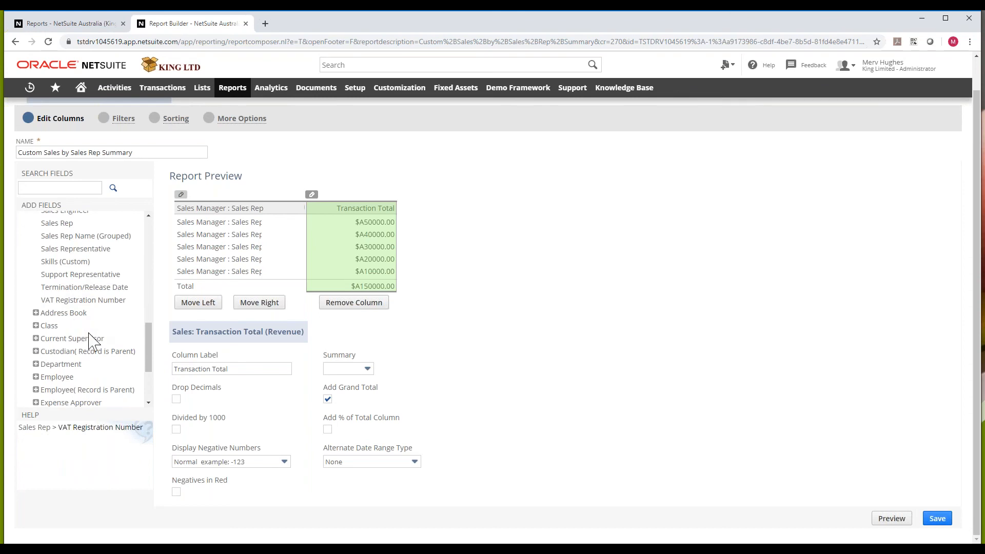
{"action": "scroll", "coordinate": [100, 372], "scroll_direction": "down", "scroll_amount": 2}
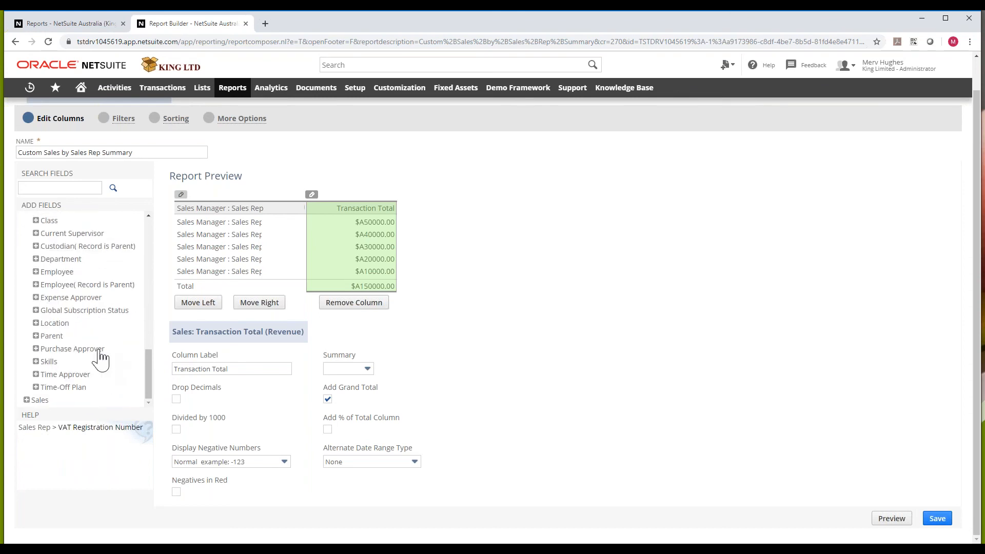
{"action": "scroll", "coordinate": [97, 353], "scroll_direction": "up", "scroll_amount": 5}
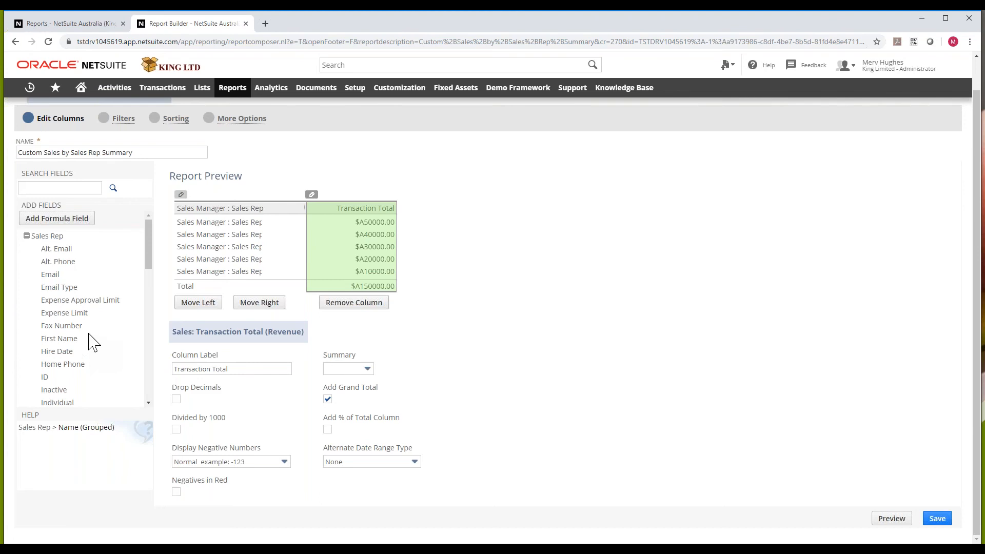
{"action": "left_click", "coordinate": [26, 235]}
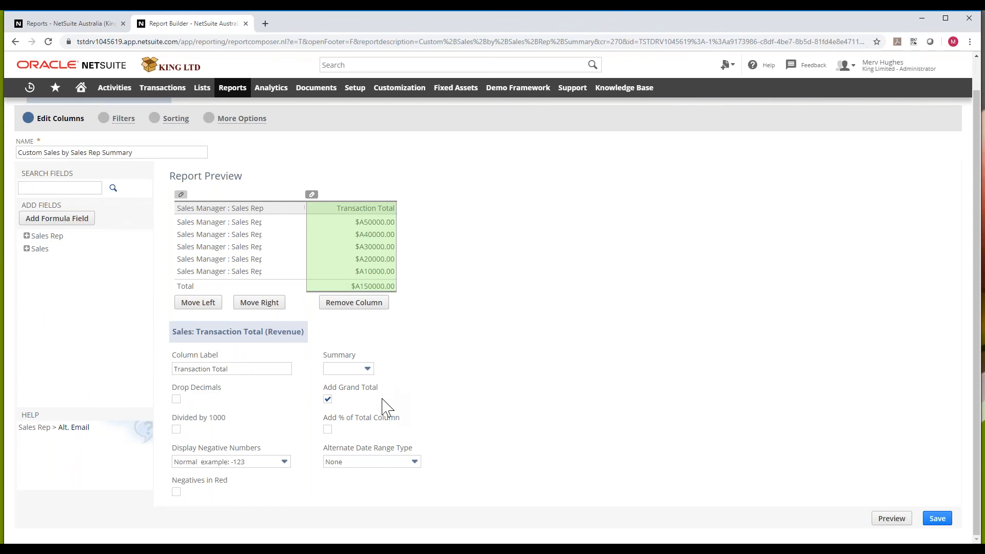
- Look through the available Sales fields that can be added to the report
{"action": "left_click", "coordinate": [27, 250]}
{"action": "scroll", "coordinate": [77, 325], "scroll_direction": "down", "scroll_amount": 5}
{"action": "scroll", "coordinate": [78, 325], "scroll_direction": "down", "scroll_amount": 1}
{"action": "scroll", "coordinate": [77, 325], "scroll_direction": "up", "scroll_amount": 10}
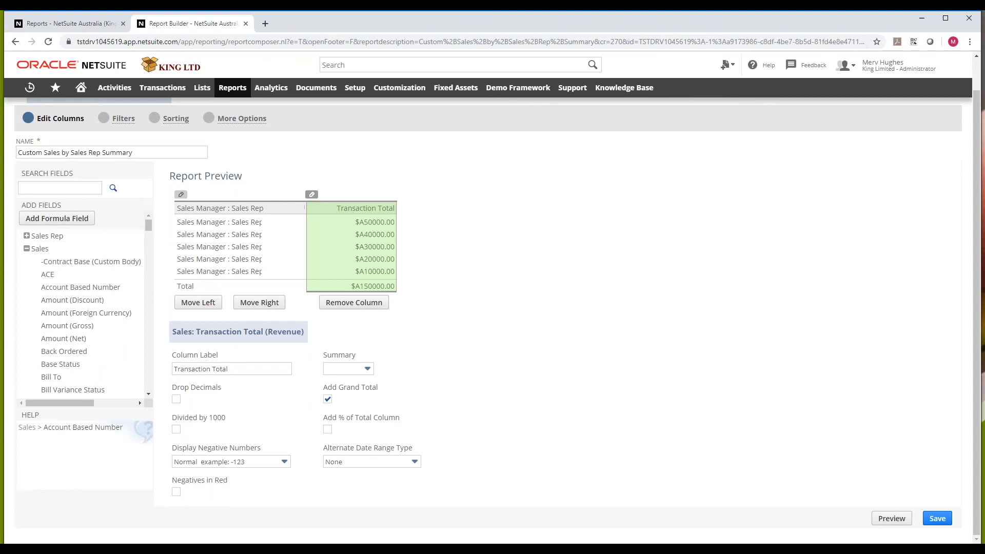
- Open the standard Sales by Sales Rep summary report from the Reports page and start customising it
{"action": "left_click", "coordinate": [26, 249]}
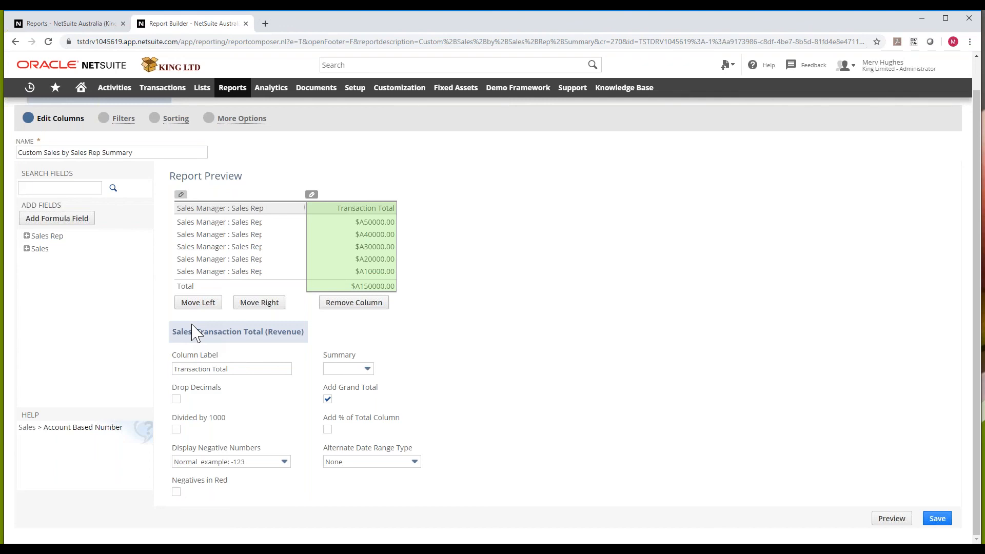
{"action": "left_click", "coordinate": [229, 369]}
{"action": "left_click", "coordinate": [79, 23]}
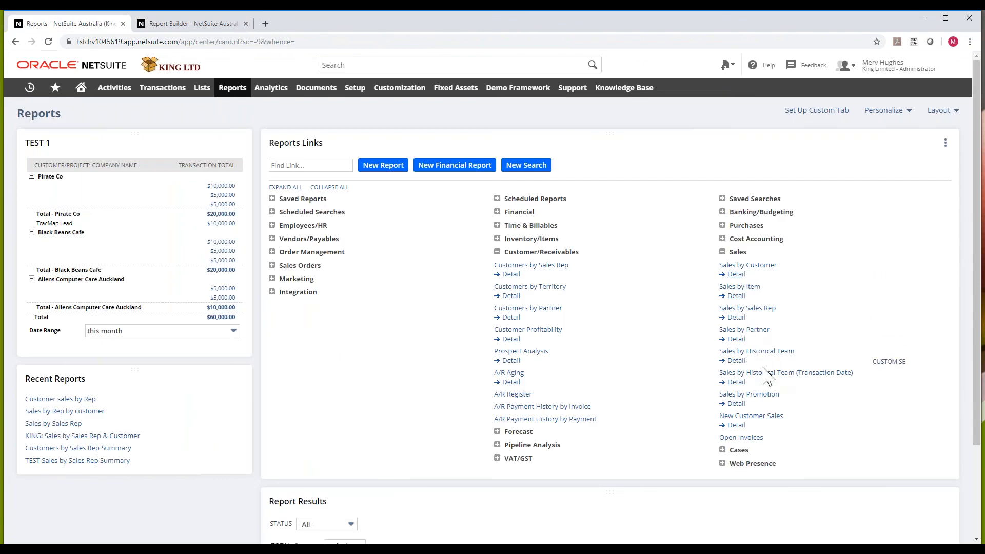
{"action": "left_click", "coordinate": [749, 308]}
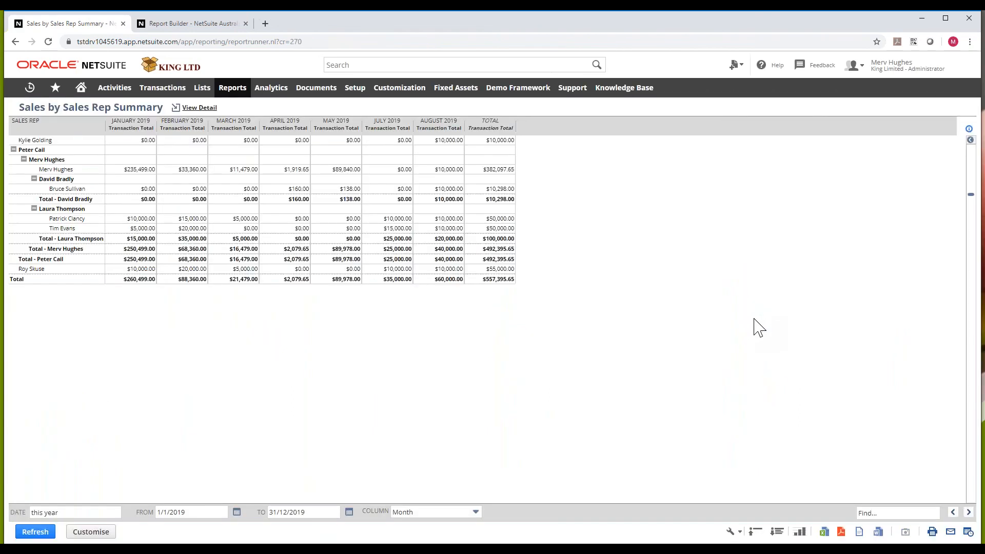
{"action": "left_click", "coordinate": [91, 532]}
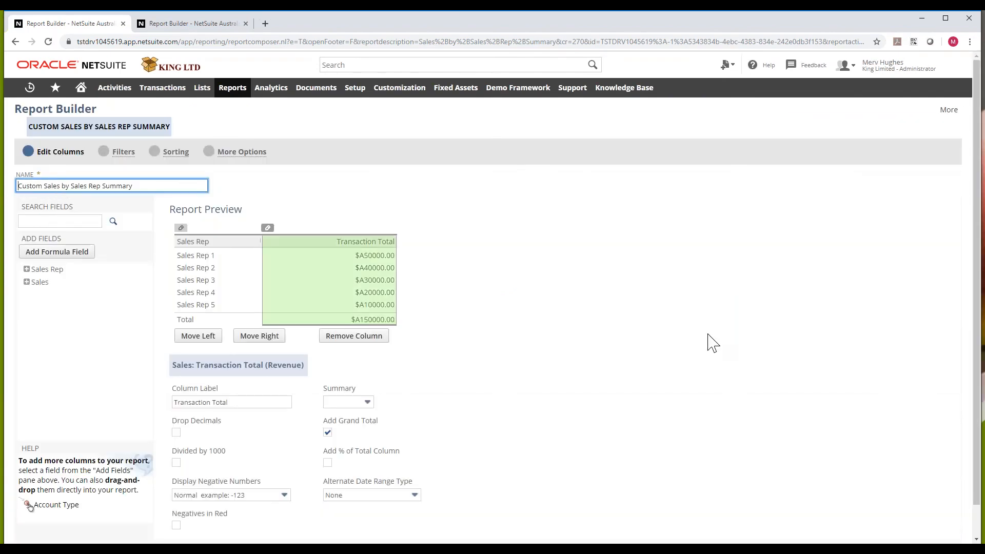
{"action": "scroll", "coordinate": [831, 441], "scroll_direction": "down", "scroll_amount": 1}
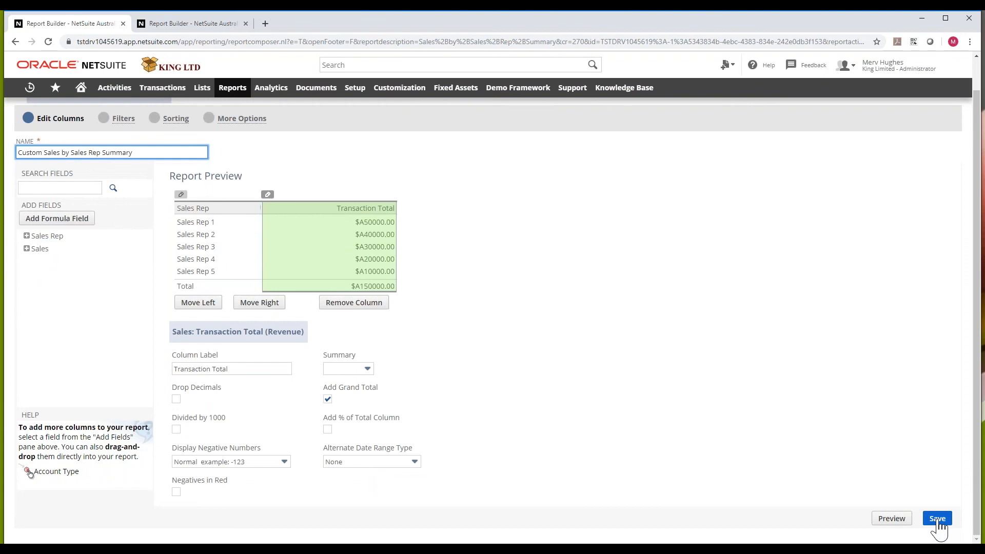
- Look through the saved reports list and the custom report's additional options, including its audience settings
{"action": "mouse_move", "coordinate": [245, 91]}
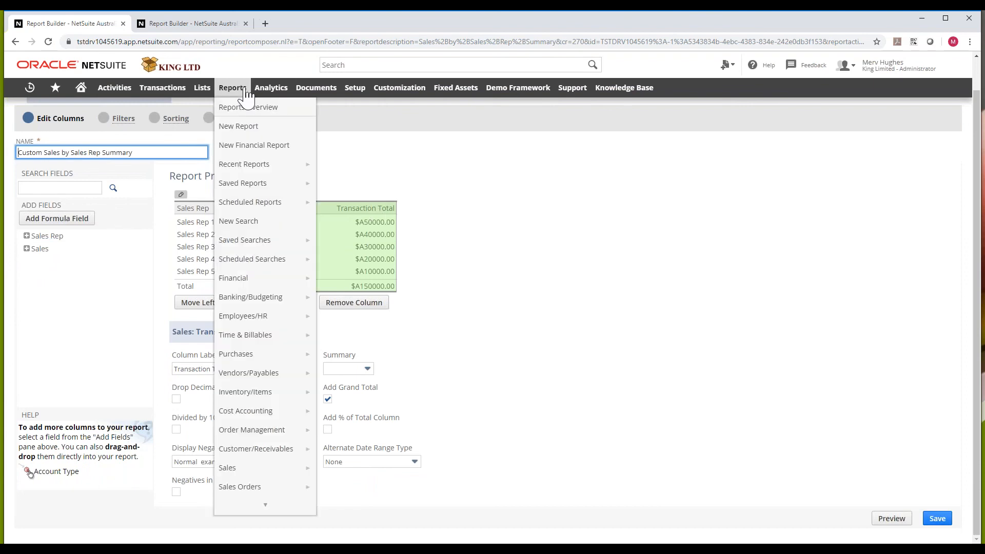
{"action": "mouse_move", "coordinate": [262, 187]}
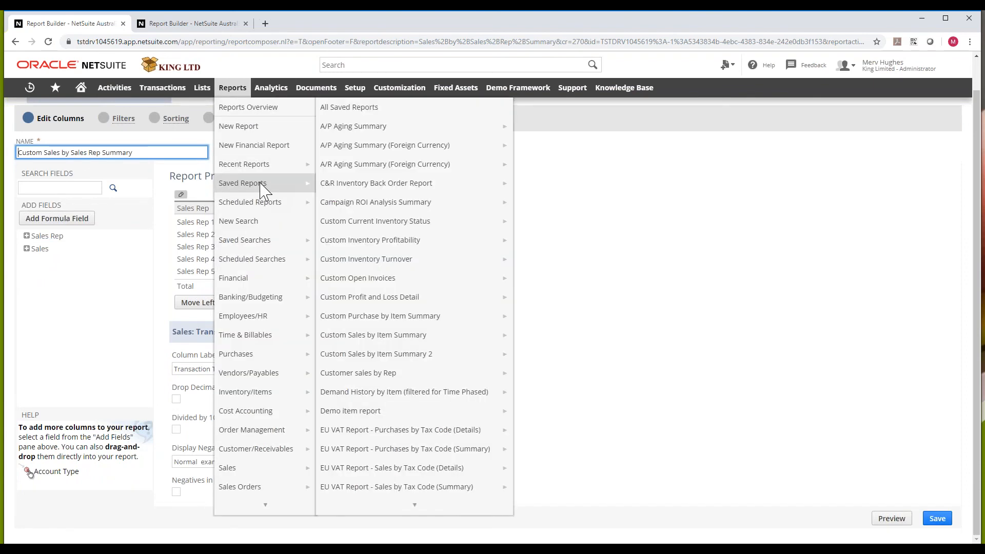
{"action": "mouse_move", "coordinate": [448, 339]}
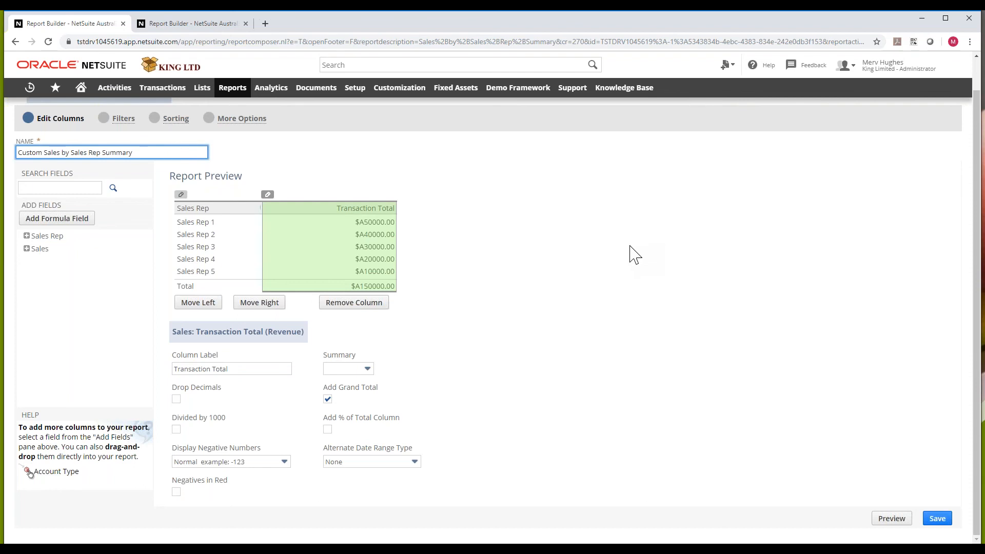
{"action": "left_click", "coordinate": [241, 118]}
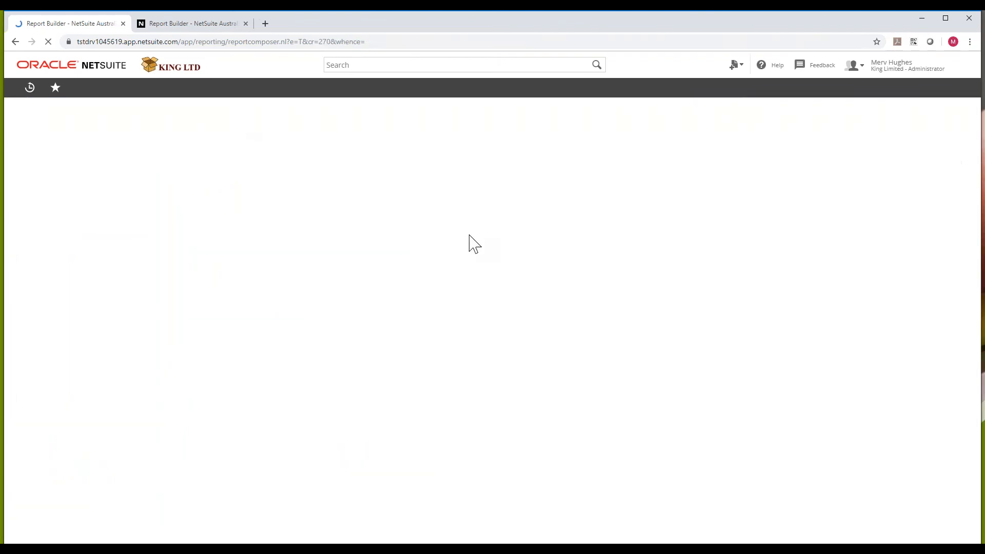
{"action": "scroll", "coordinate": [109, 501], "scroll_direction": "down", "scroll_amount": 2}
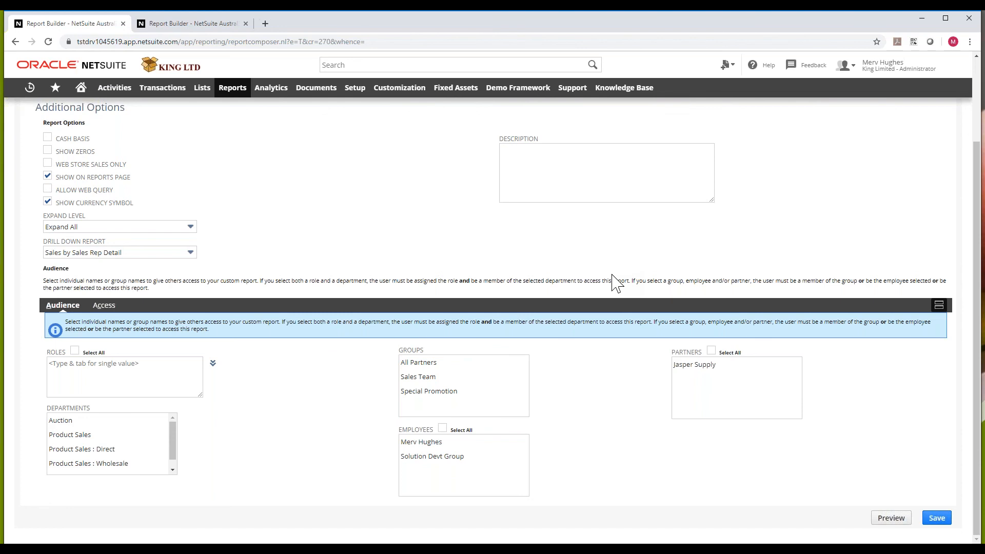
{"action": "scroll", "coordinate": [484, 326], "scroll_direction": "up", "scroll_amount": 1}
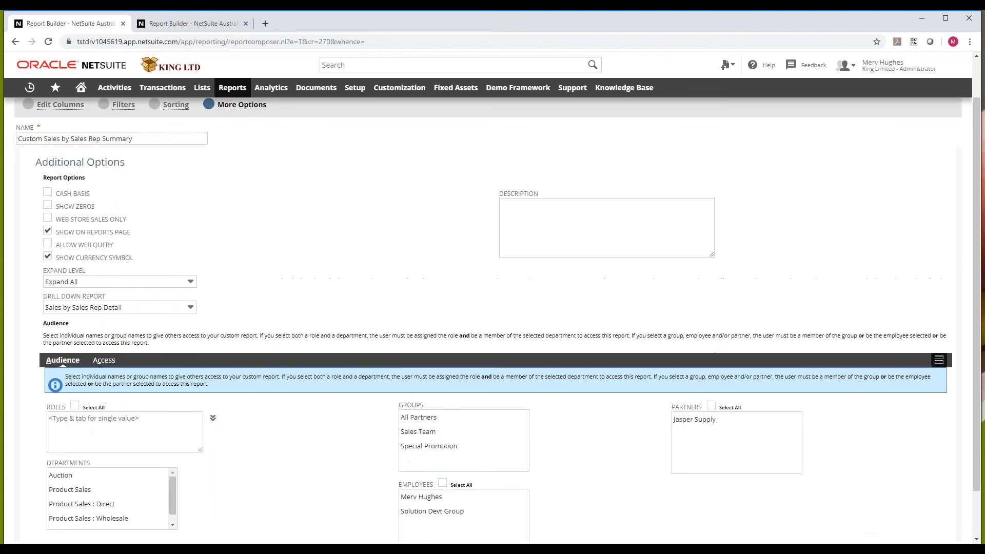
{"action": "scroll", "coordinate": [103, 167], "scroll_direction": "up", "scroll_amount": 1}
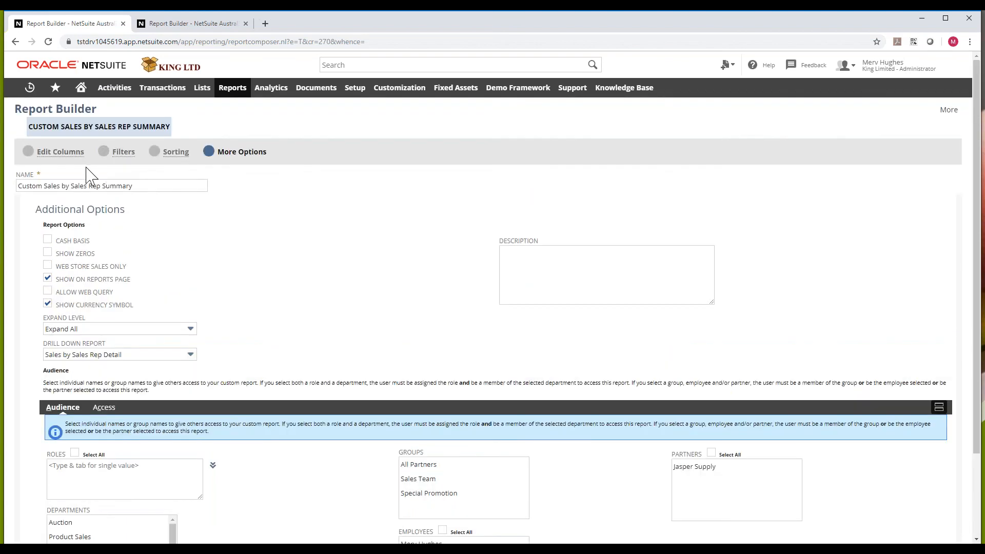
- Return to the column layout of the Custom Sales by Sales Rep Summary and preview the report
{"action": "left_click", "coordinate": [46, 157]}
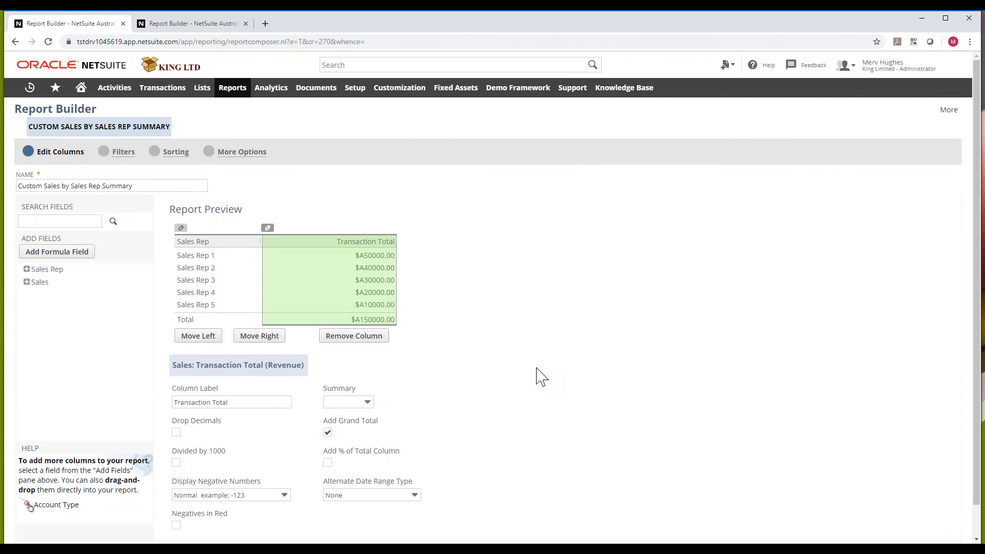
{"action": "scroll", "coordinate": [678, 408], "scroll_direction": "down", "scroll_amount": 1}
{"action": "left_click", "coordinate": [901, 524]}
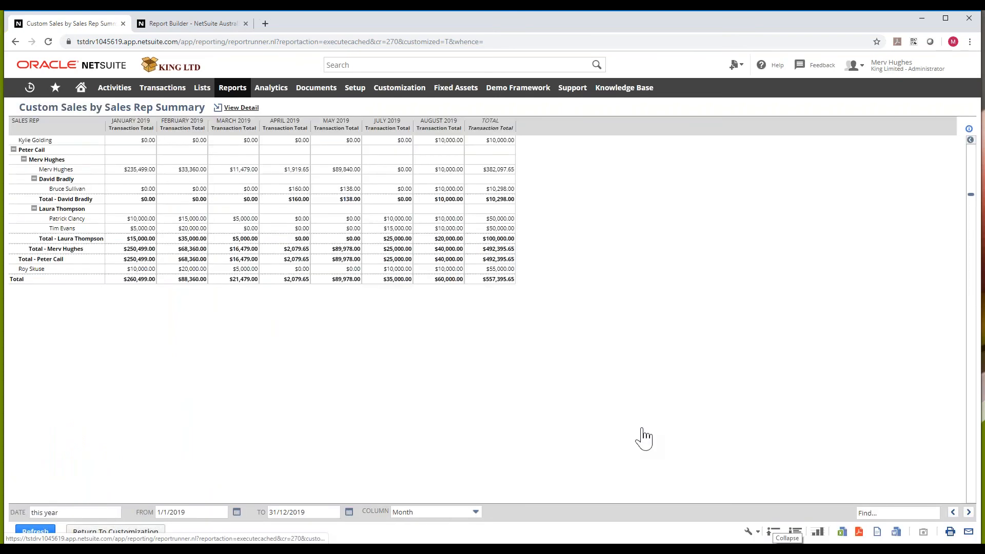
- Collapse the previewed report's rows and open its export in Excel
{"action": "left_click", "coordinate": [772, 533]}
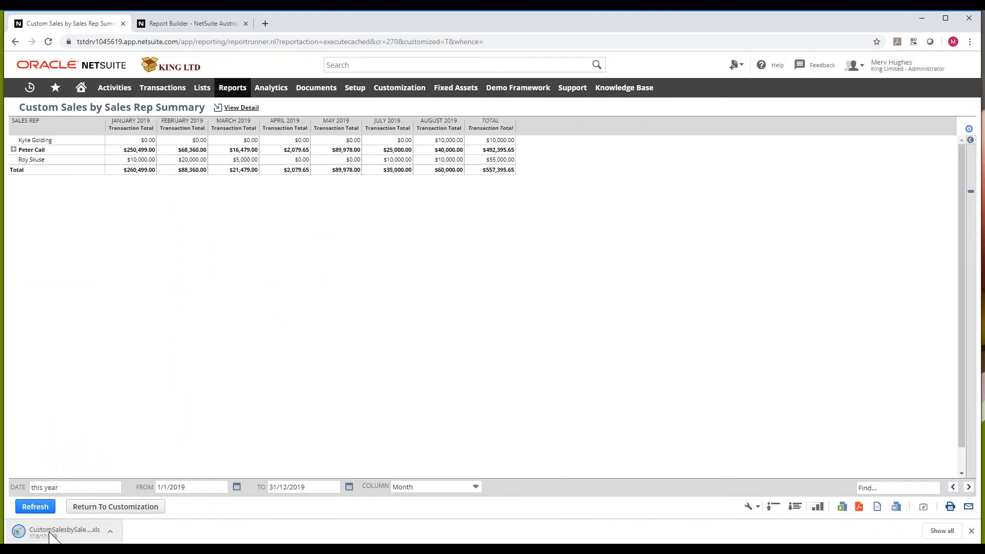
{"action": "left_click", "coordinate": [57, 531]}
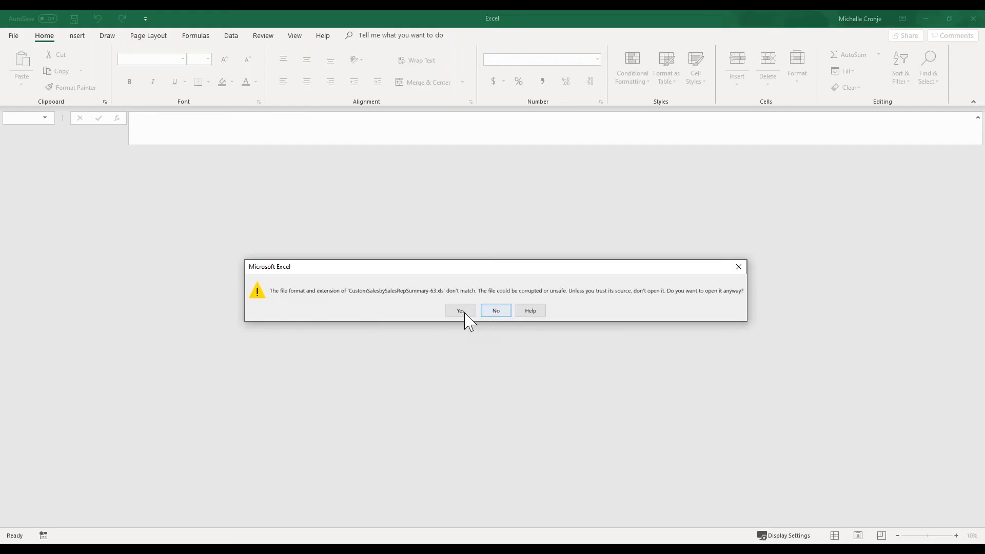
{"action": "left_click", "coordinate": [461, 311]}
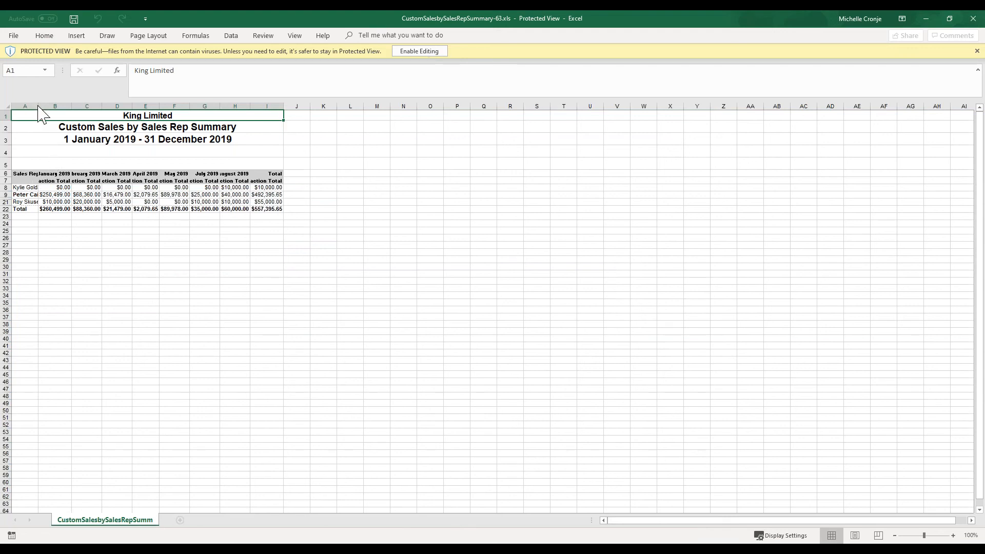
- Widen the Sales Rep column in the exported workbook to check the collapsed rows, and close the workbook
{"action": "left_click_drag", "start_coordinate": [38, 108], "coordinate": [84, 194]}
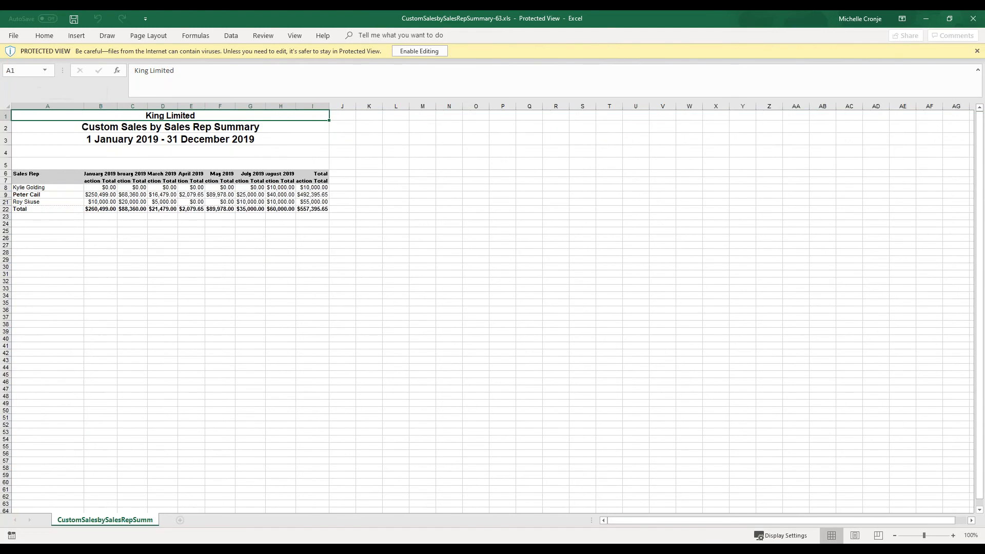
{"action": "left_click", "coordinate": [98, 195]}
{"action": "left_click", "coordinate": [72, 194]}
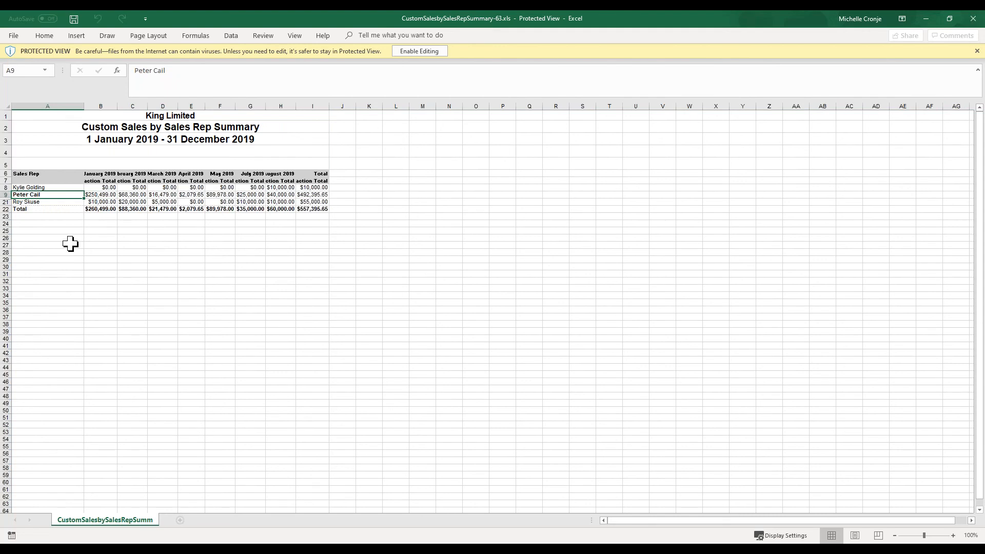
{"action": "left_click", "coordinate": [974, 19]}
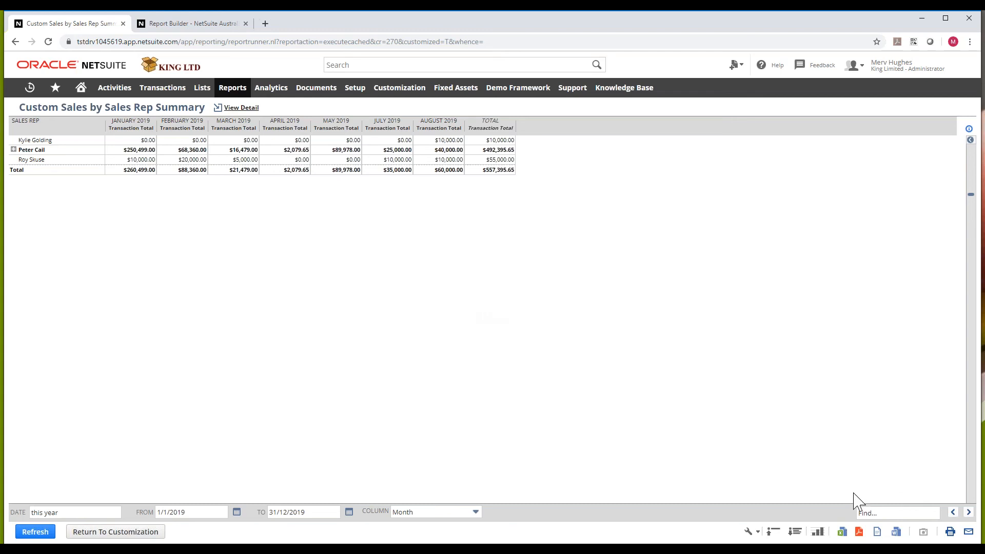
- Start an email of the report with the Sales Team group as a copied recipient, and discard it unsent
{"action": "left_click", "coordinate": [948, 531]}
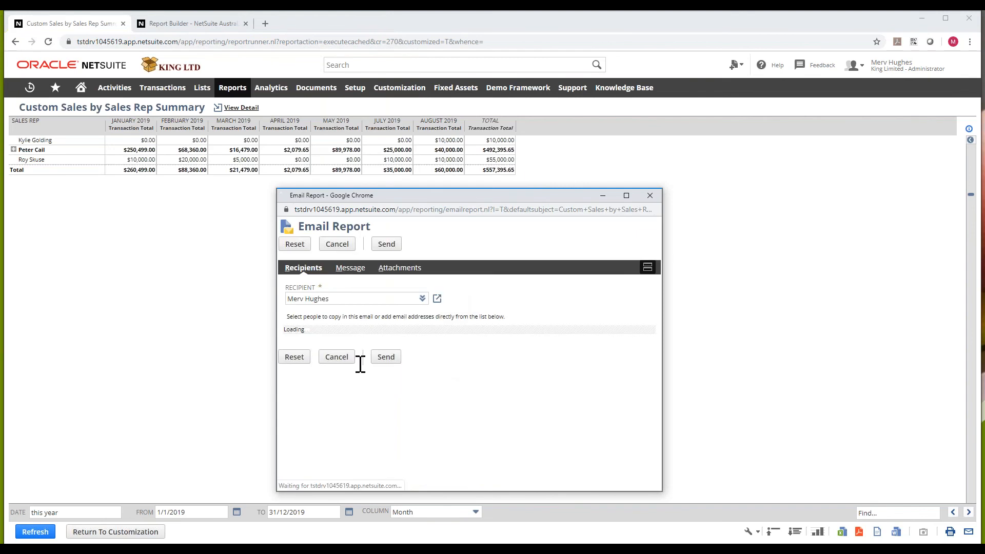
{"action": "mouse_move", "coordinate": [396, 352]}
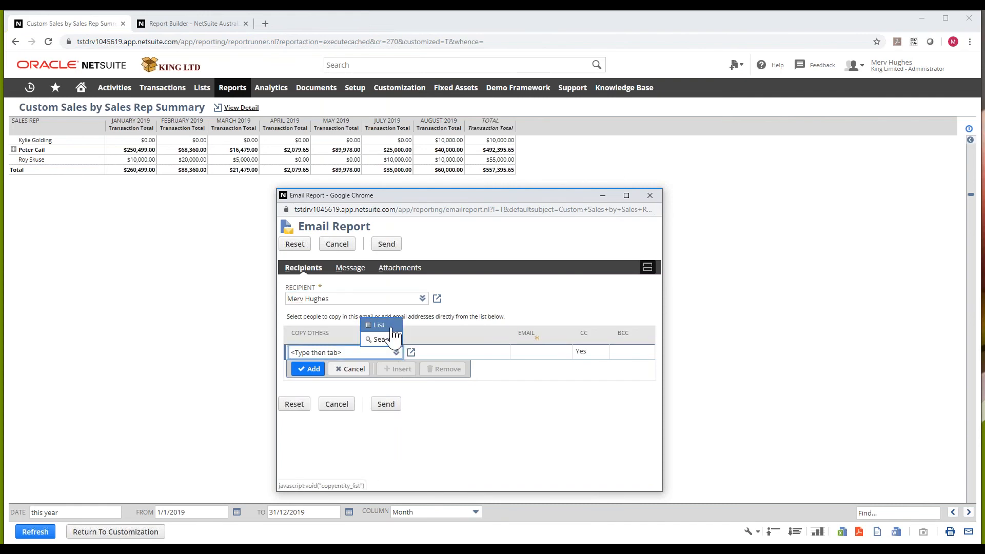
{"action": "left_click", "coordinate": [392, 329]}
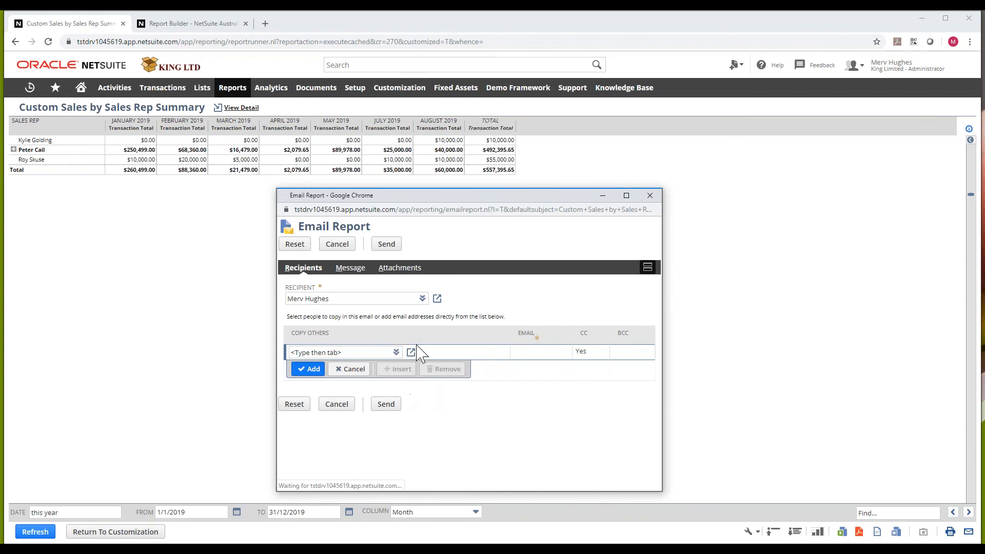
{"action": "left_click", "coordinate": [396, 352]}
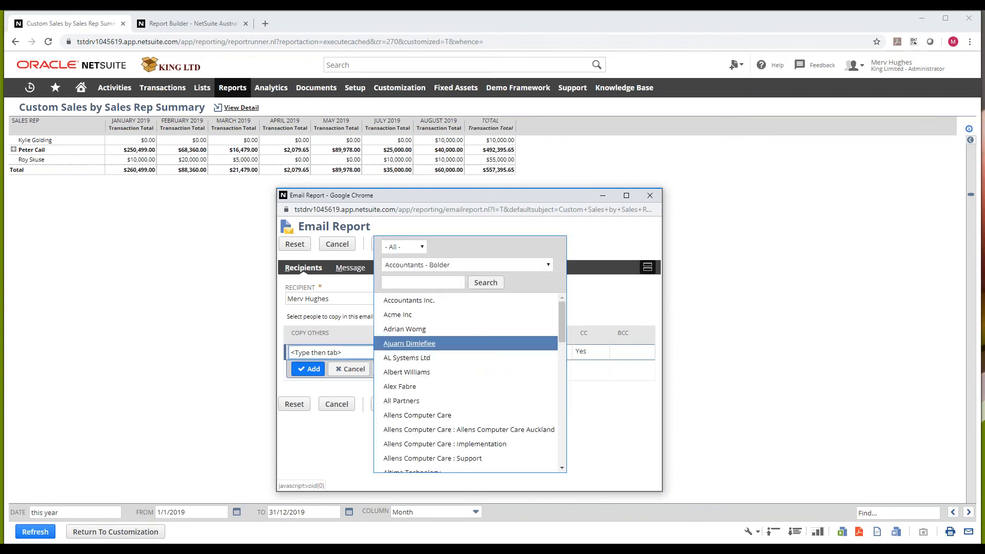
{"action": "left_click", "coordinate": [422, 249]}
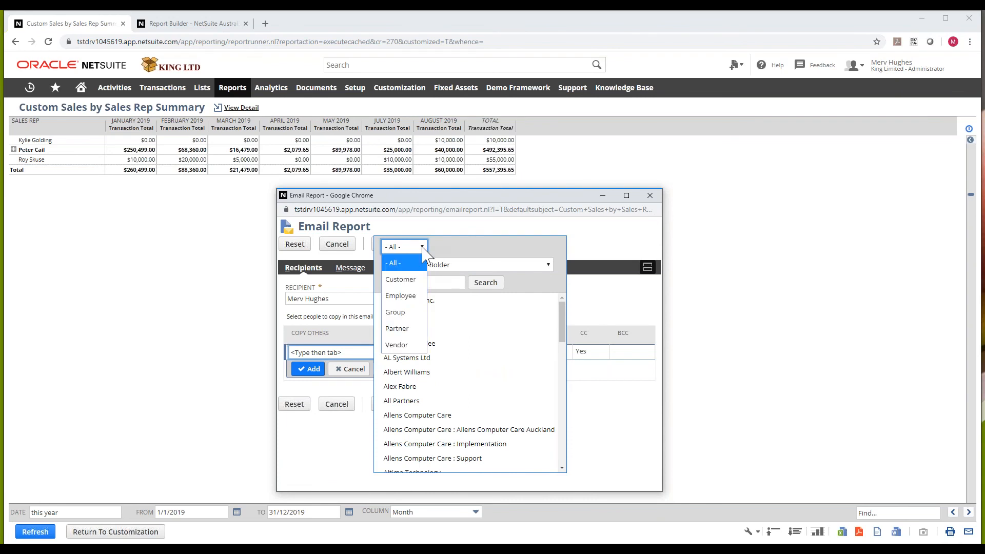
{"action": "left_click", "coordinate": [405, 317]}
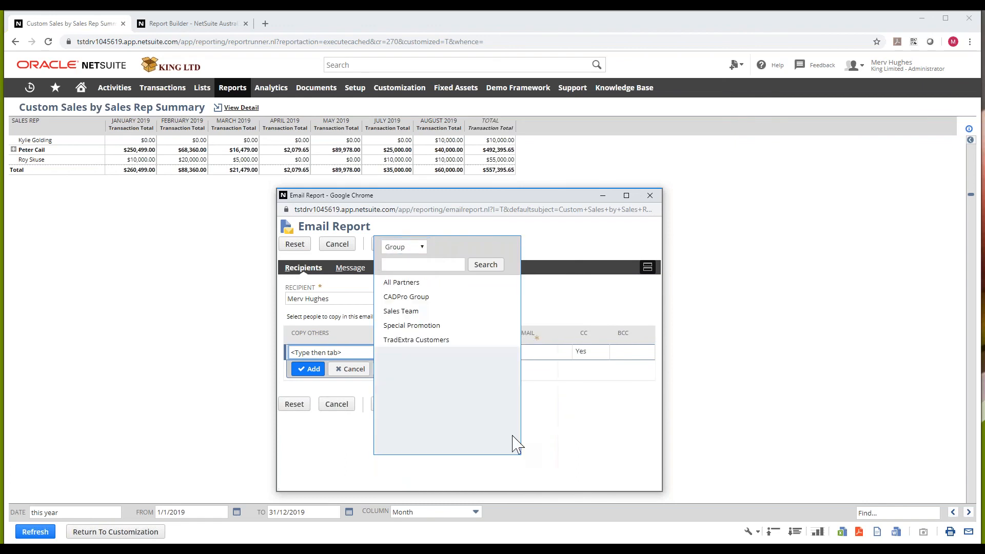
{"action": "left_click", "coordinate": [411, 315]}
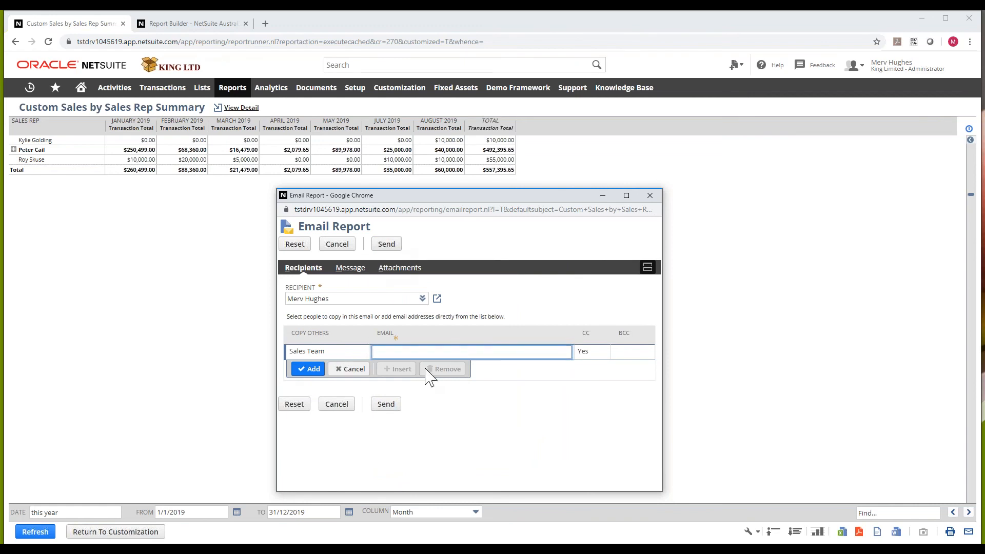
{"action": "left_click", "coordinate": [650, 196]}
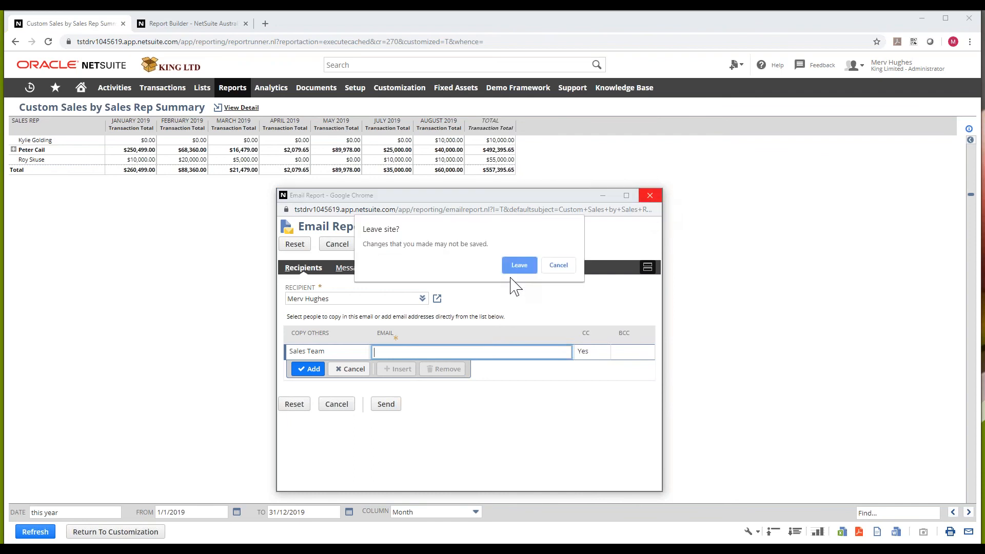
{"action": "left_click", "coordinate": [524, 264]}
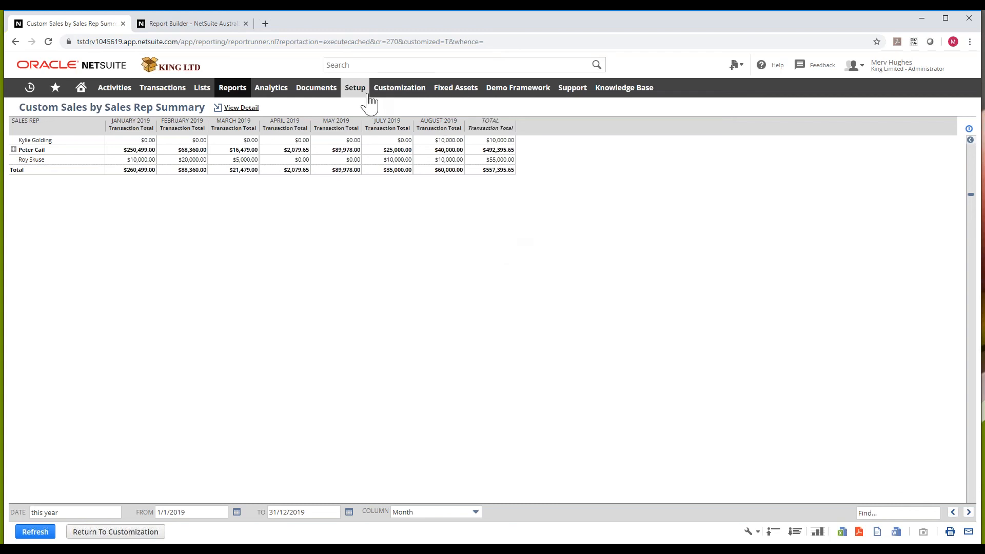
{"action": "mouse_move", "coordinate": [368, 96]}
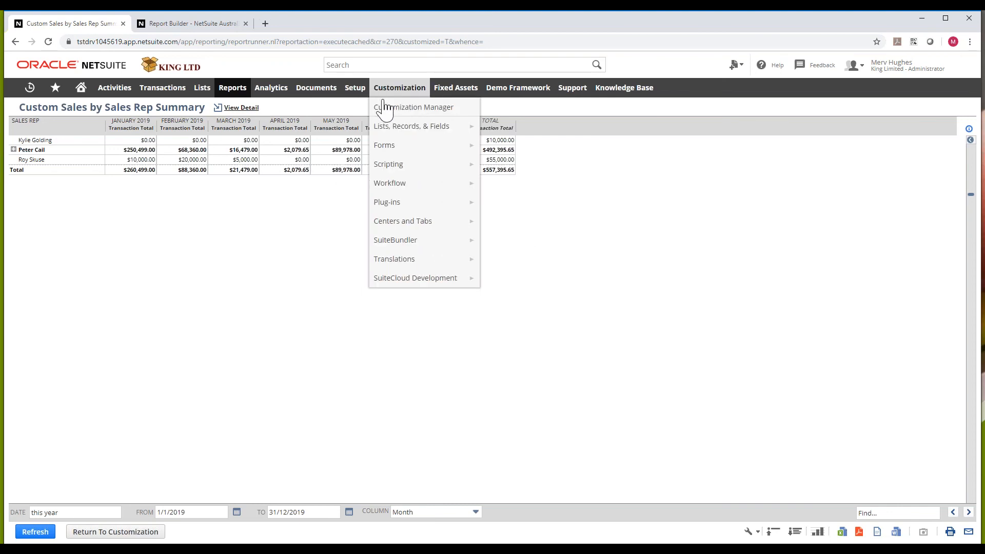
{"action": "mouse_move", "coordinate": [242, 95]}
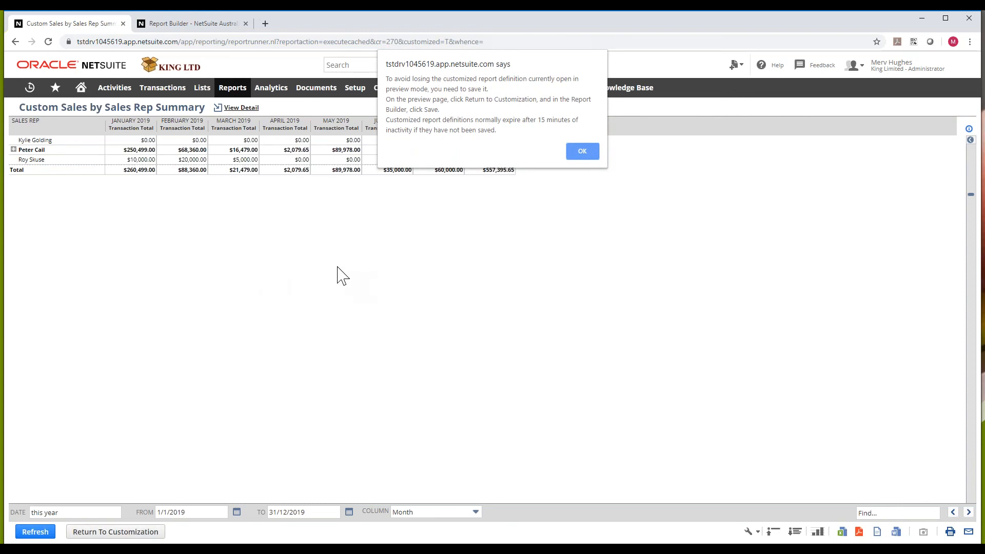
- Search the web for "liberate ite" in a new browser tab
{"action": "left_click", "coordinate": [265, 23]}
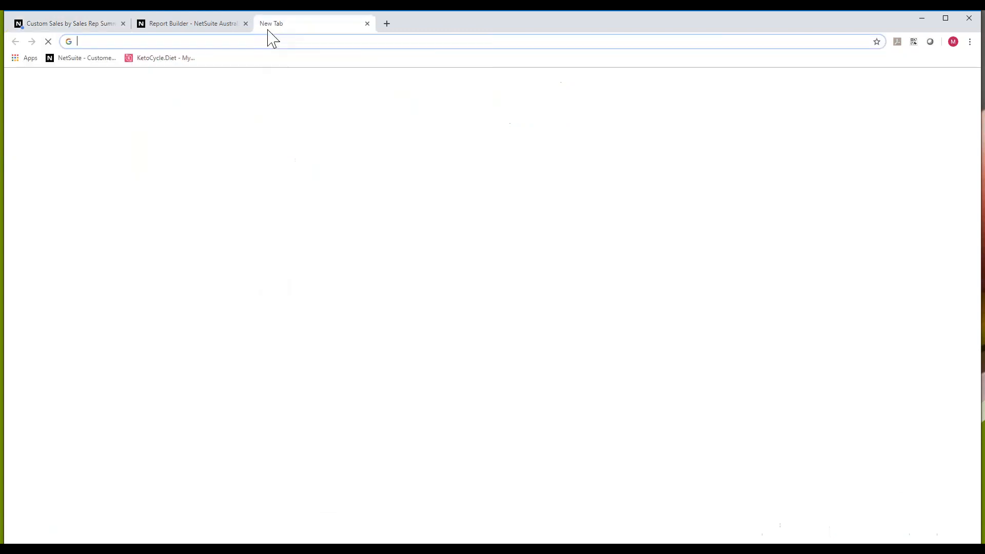
{"action": "type", "text": "liberate"}
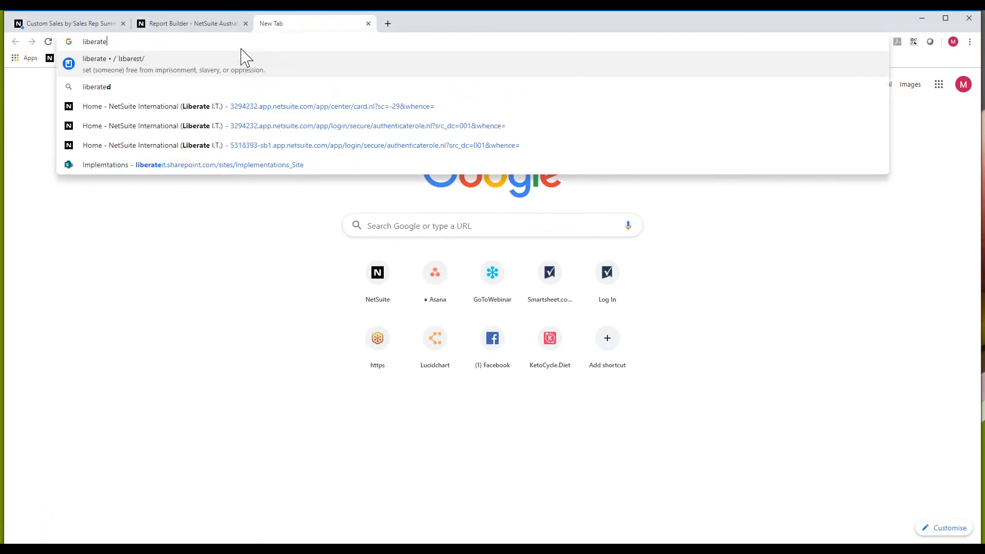
{"action": "type", "text": " ite"}
{"action": "key", "text": "Return"}
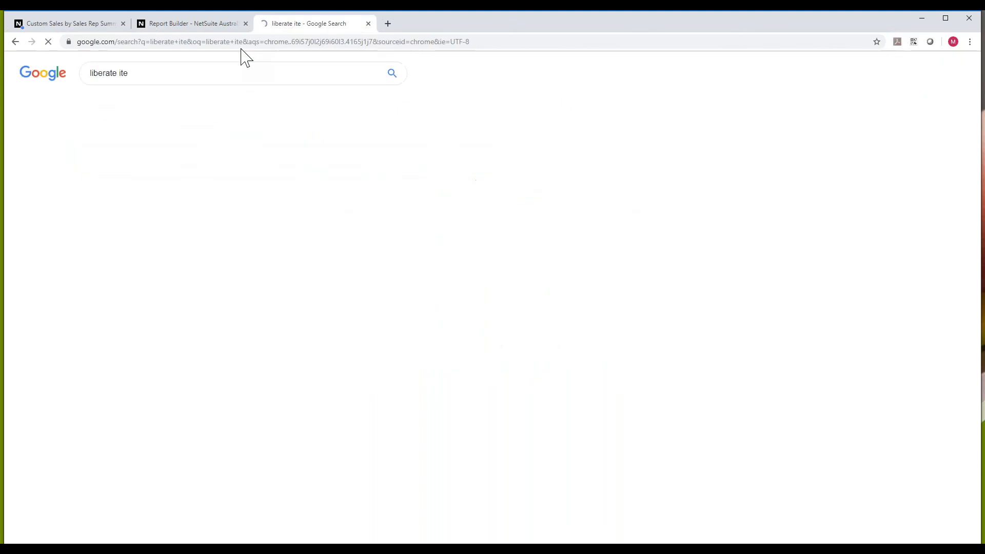